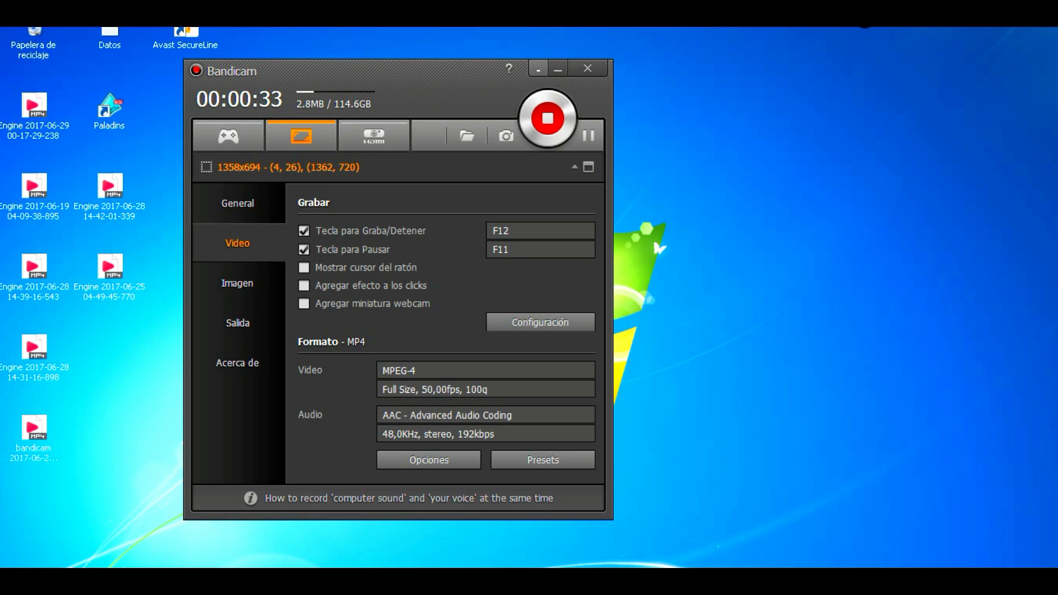
- Minimize the Bandicam window and move the Avast SecureLine shortcut to an empty spot beside the other desktop icons
{"action": "left_click", "coordinate": [558, 68]}
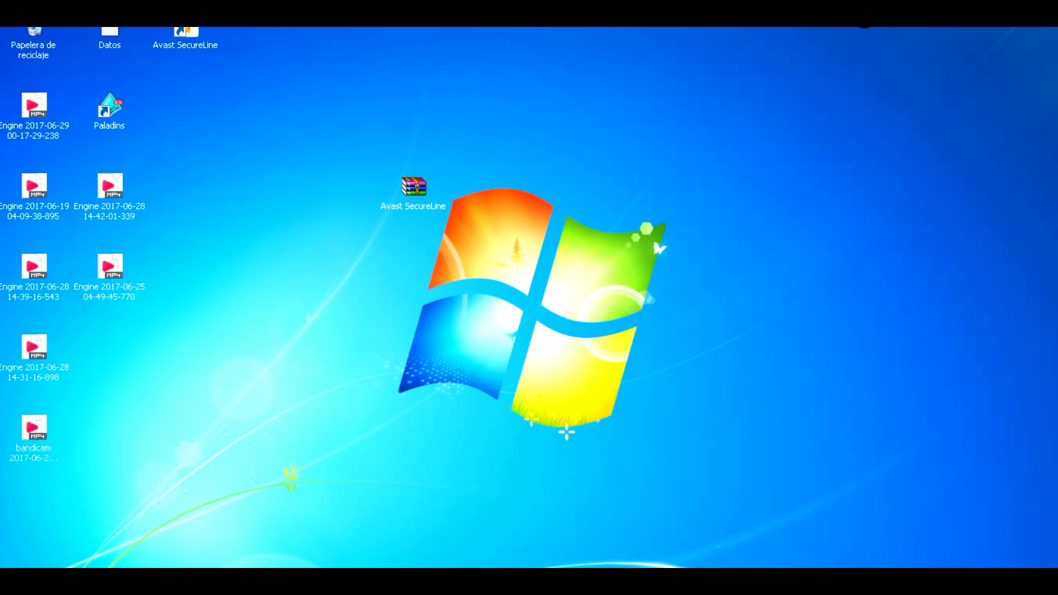
{"action": "left_click_drag", "start_coordinate": [186, 33], "coordinate": [261, 105]}
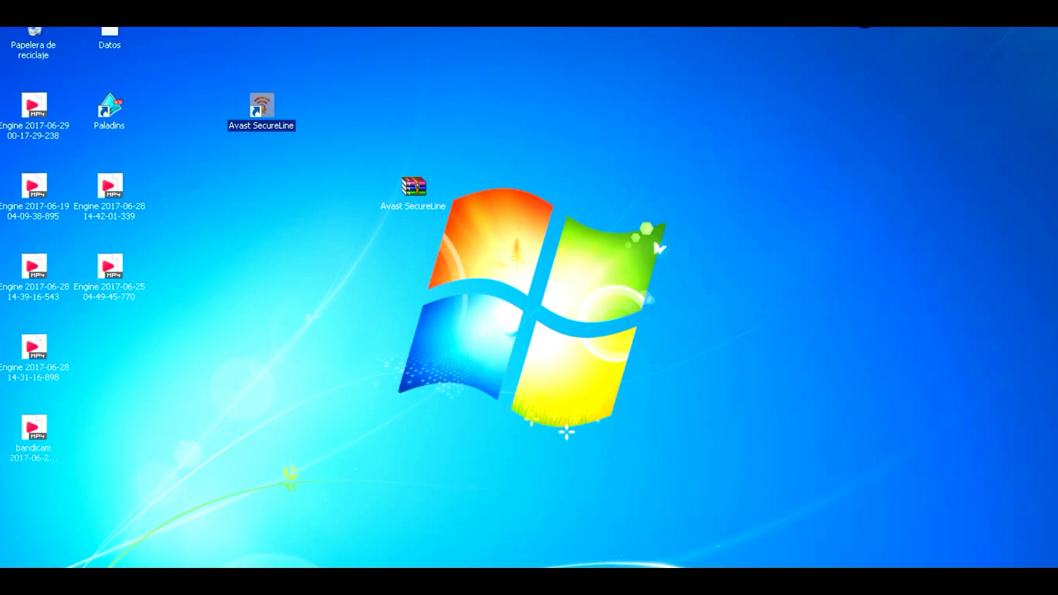
- Open Avast SecureLine, review the available server locations, choose Sao Paulo, Brazil, and close the VPN window
{"action": "key", "text": "Escape"}
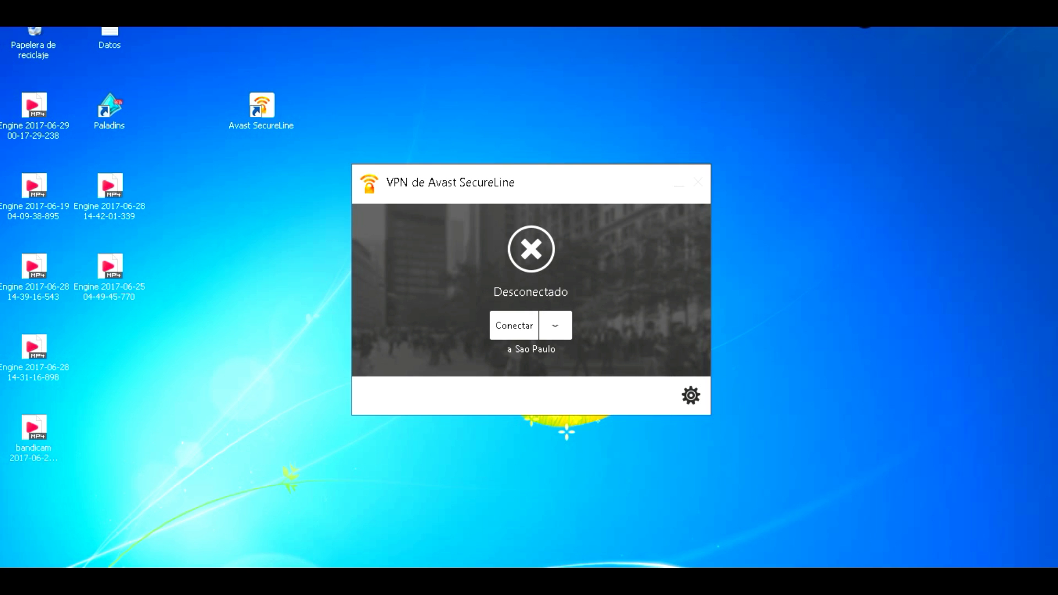
{"action": "left_click", "coordinate": [555, 325]}
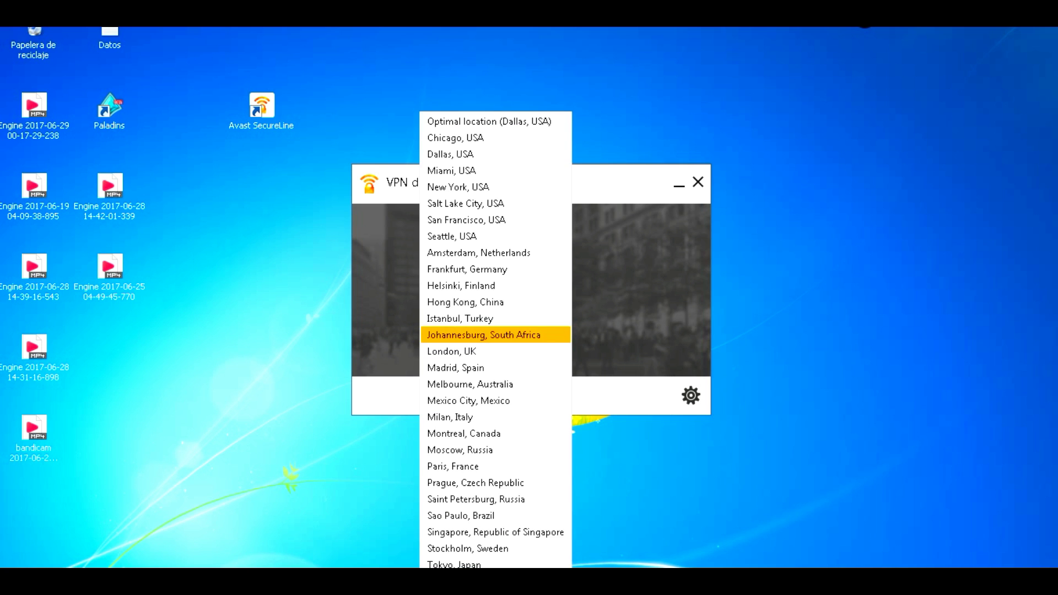
{"action": "key", "text": "Escape"}
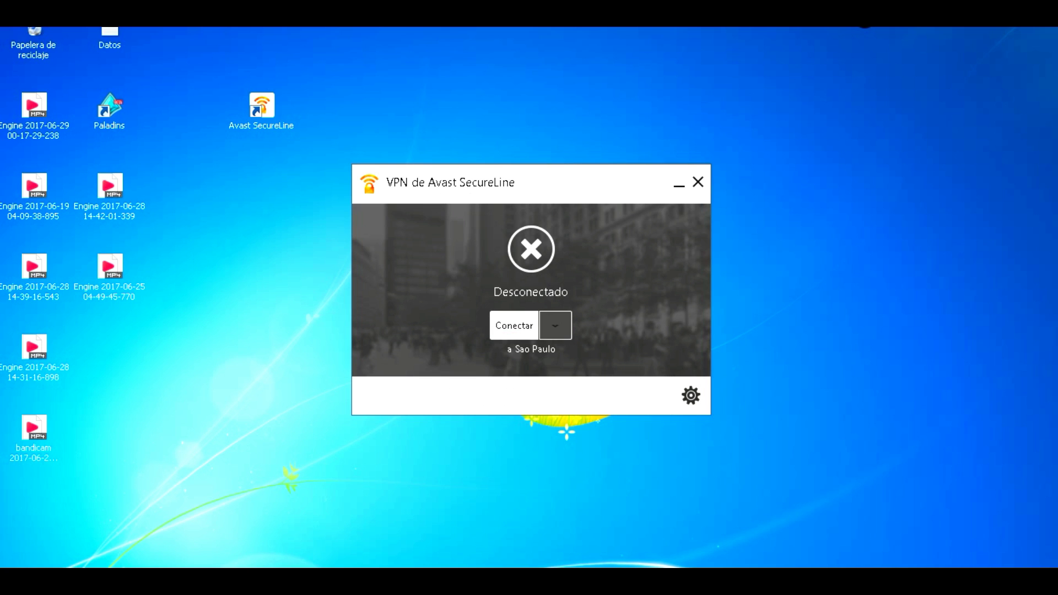
{"action": "left_click", "coordinate": [555, 325]}
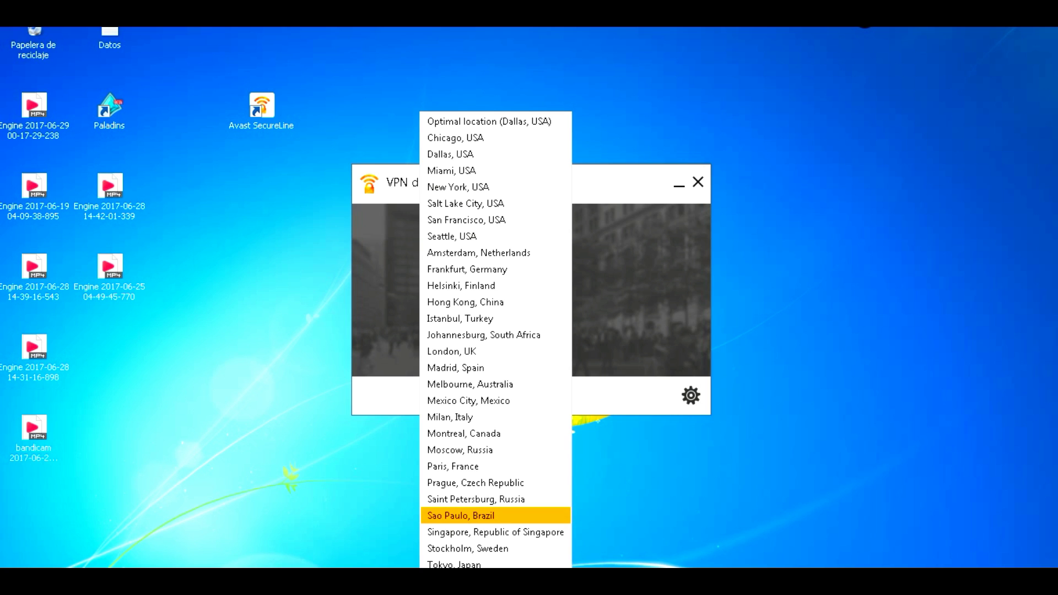
{"action": "left_click", "coordinate": [461, 515]}
{"action": "key", "text": "alt+F4"}
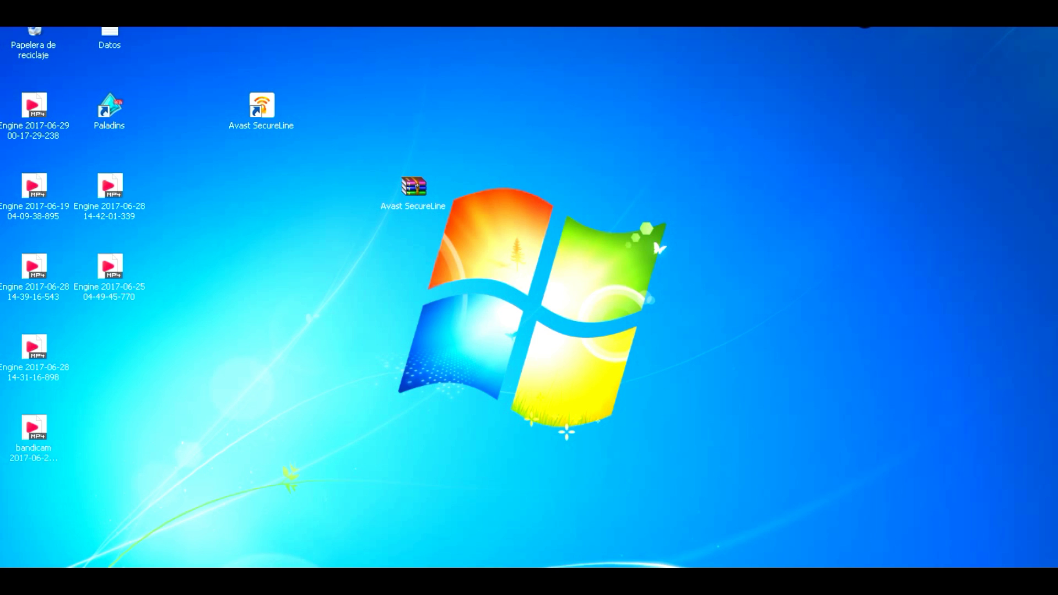
{"action": "mouse_move", "coordinate": [262, 108]}
{"action": "left_mouse_down"}
{"action": "mouse_move", "coordinate": [261, 187]}
{"action": "mouse_move", "coordinate": [261, 107]}
{"action": "left_mouse_up"}
{"action": "left_click_drag", "start_coordinate": [204, 71], "coordinate": [285, 133]}
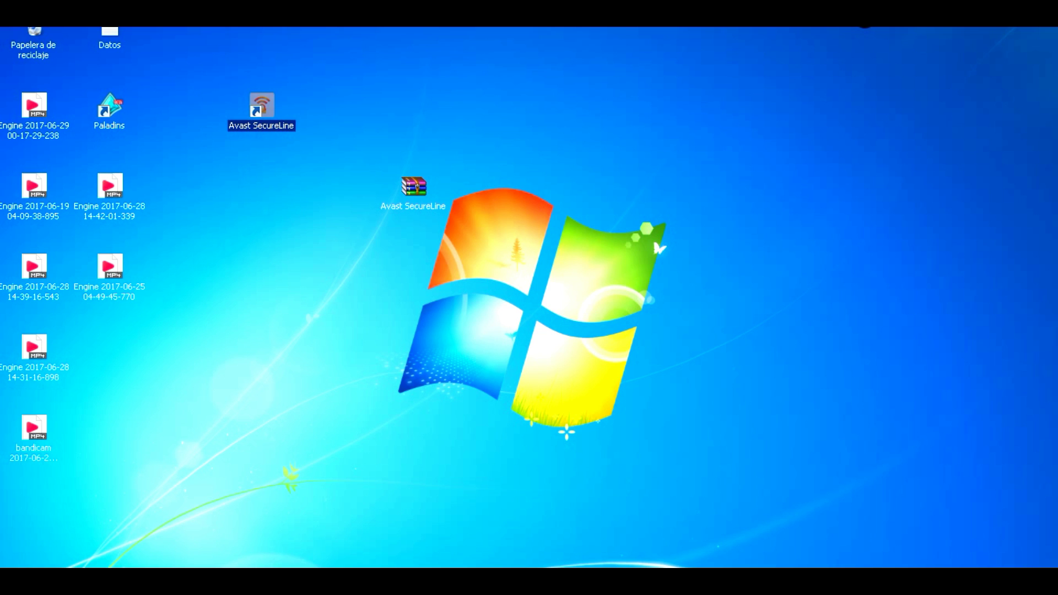
{"action": "left_click", "coordinate": [414, 190]}
{"action": "right_click", "coordinate": [420, 181]}
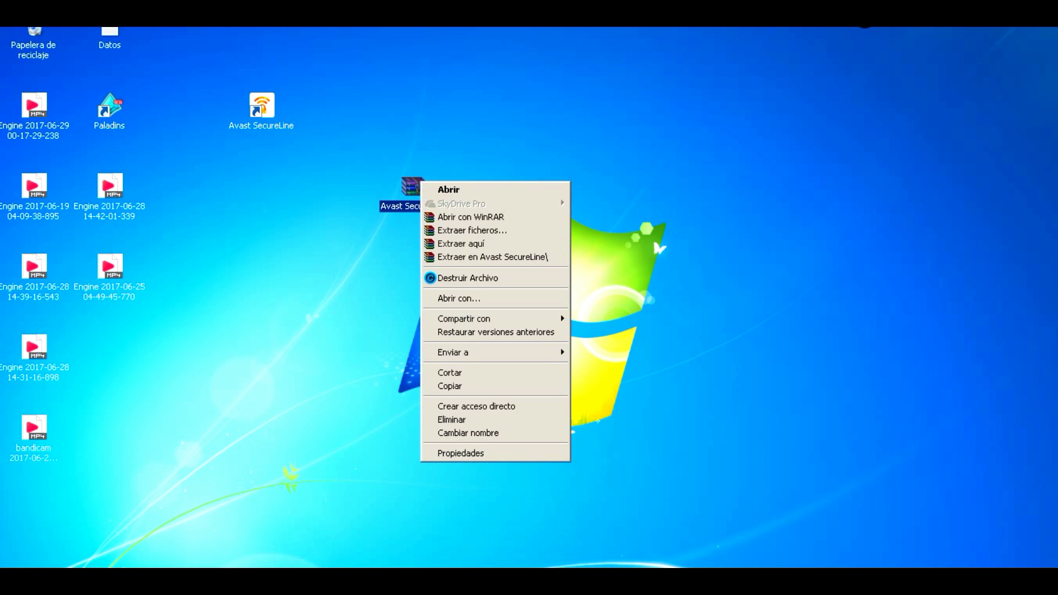
{"action": "left_click", "coordinate": [397, 244]}
{"action": "left_click_drag", "start_coordinate": [413, 187], "coordinate": [489, 188]}
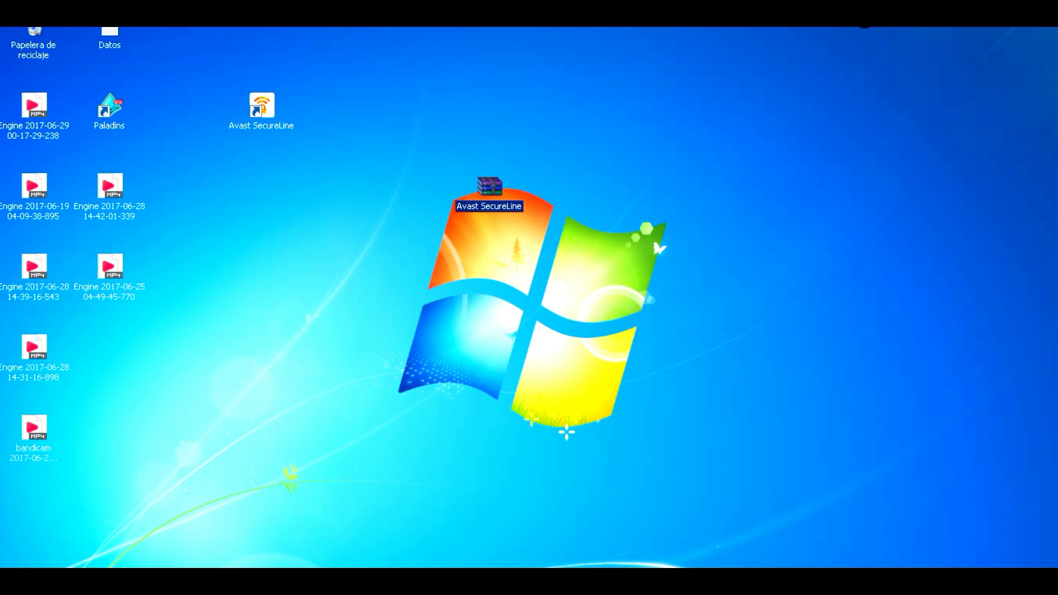
{"action": "left_click", "coordinate": [108, 554]}
{"action": "left_click_drag", "start_coordinate": [497, 215], "coordinate": [381, 329]}
{"action": "left_click_drag", "start_coordinate": [347, 126], "coordinate": [532, 282]}
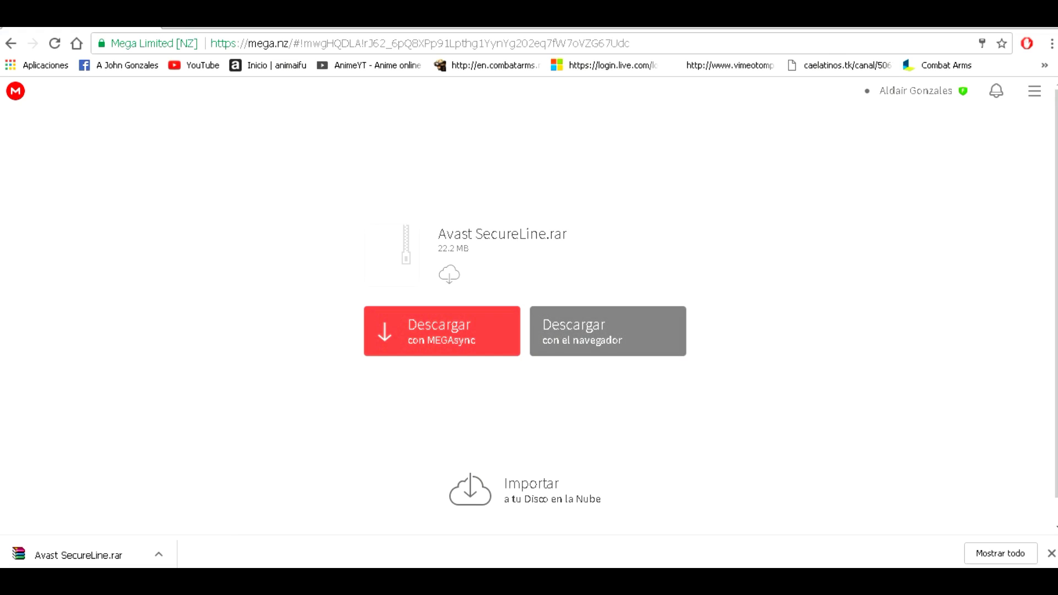
- Download Avast SecureLine.rar from the MEGA page in Chrome with the browser and show the file in its folder
{"action": "left_click", "coordinate": [420, 43]}
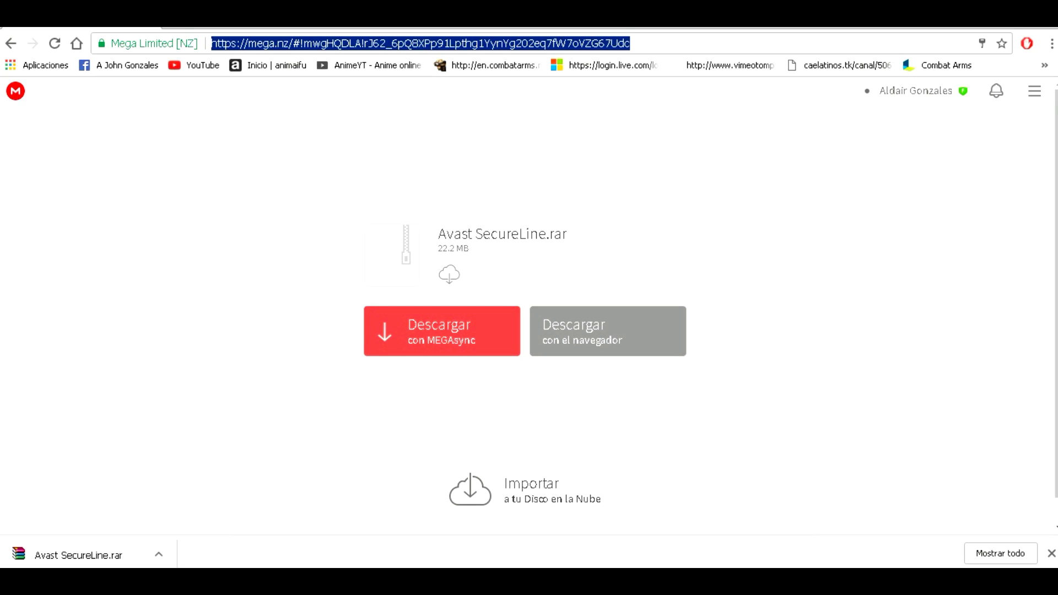
{"action": "left_click", "coordinate": [607, 330]}
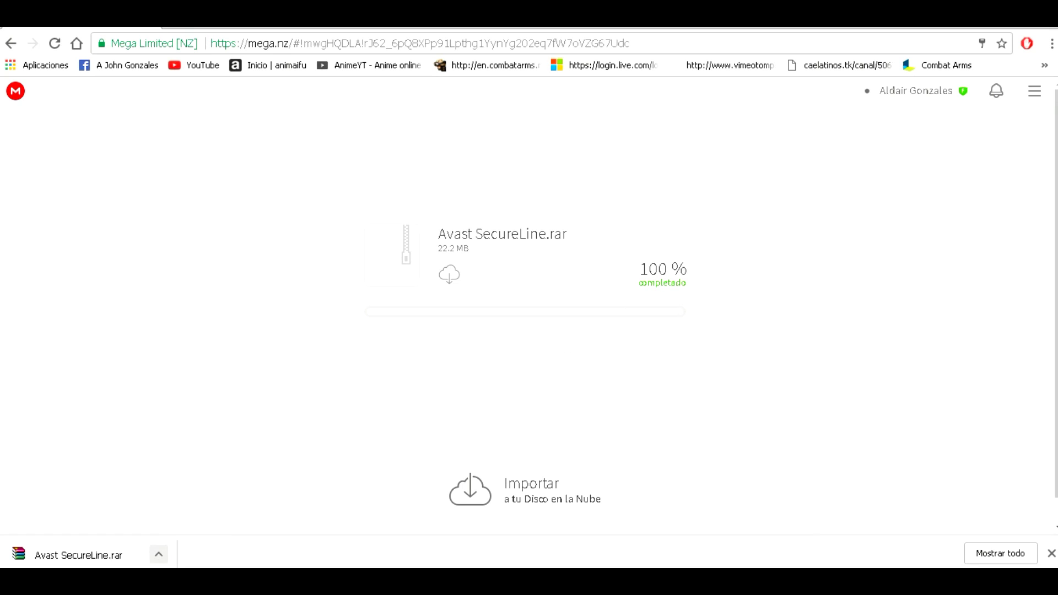
{"action": "left_click", "coordinate": [159, 554]}
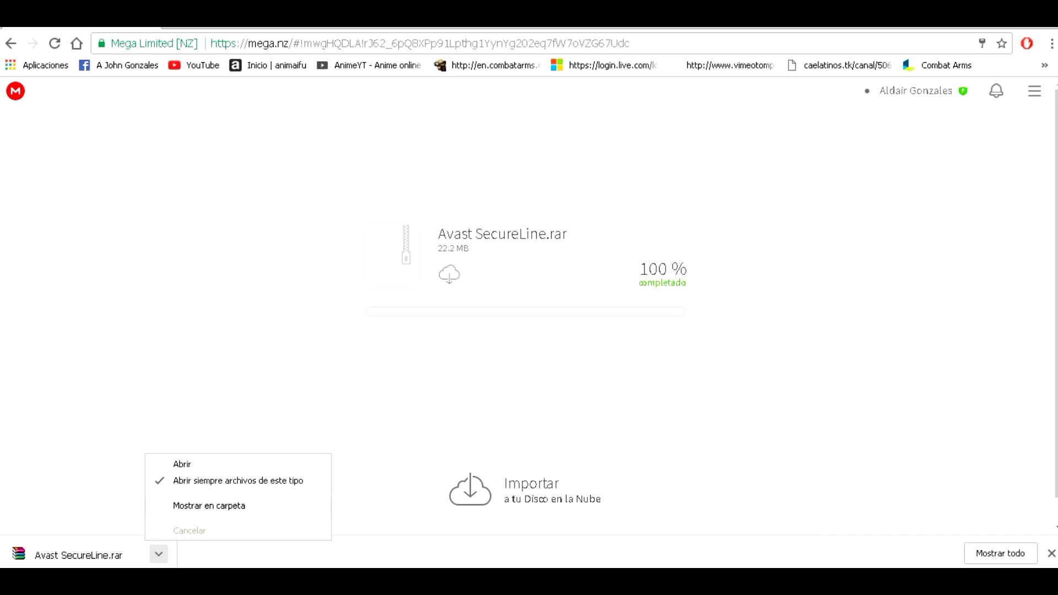
{"action": "left_click", "coordinate": [209, 505]}
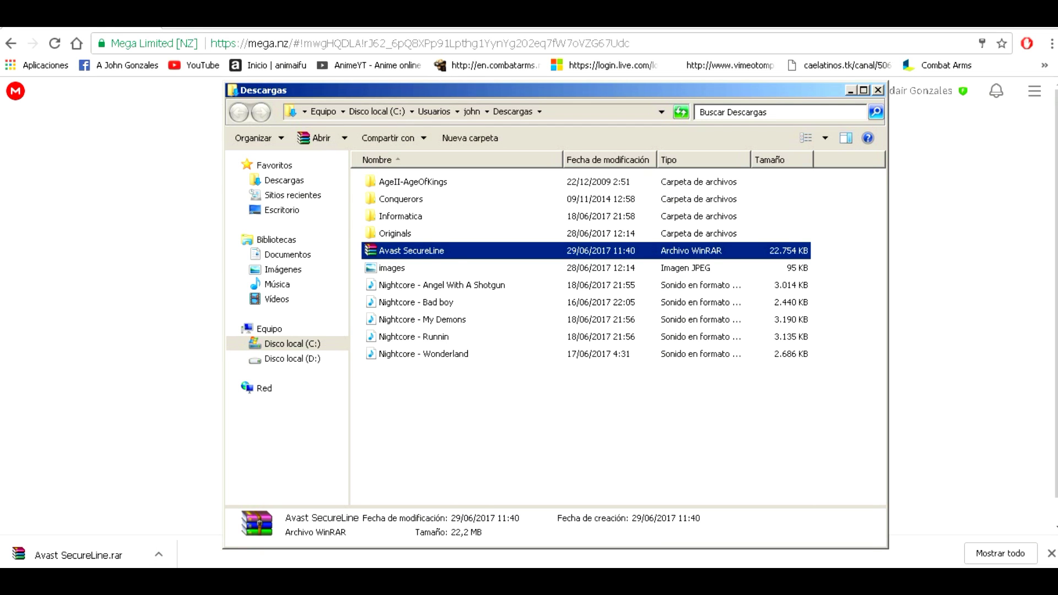
- Move Avast SecureLine.rar from the Descargas folder to the desktop, replacing the existing archive of the same name
{"action": "right_click", "coordinate": [462, 251]}
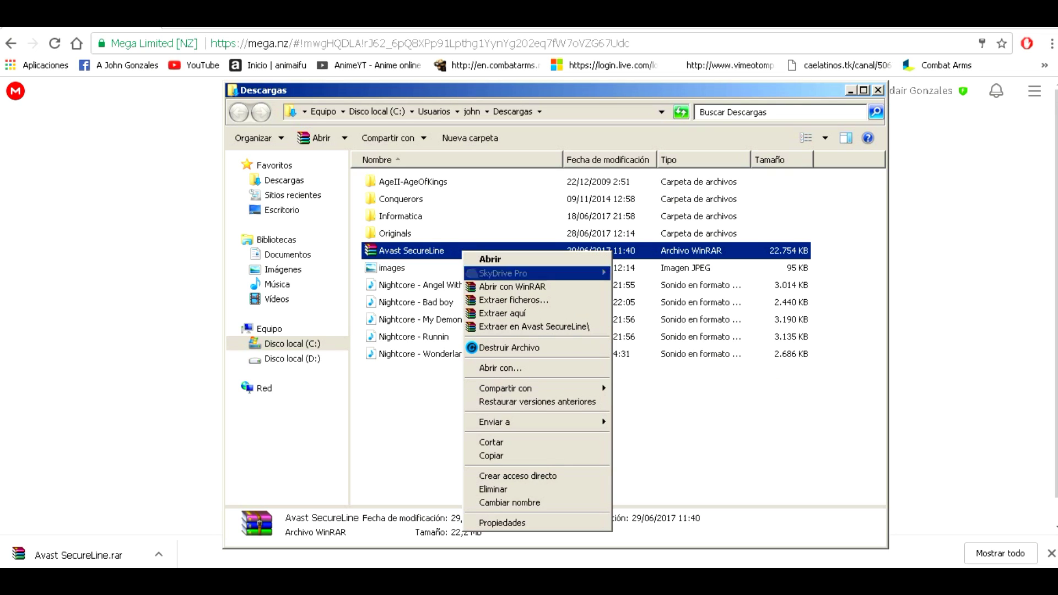
{"action": "left_click", "coordinate": [491, 455]}
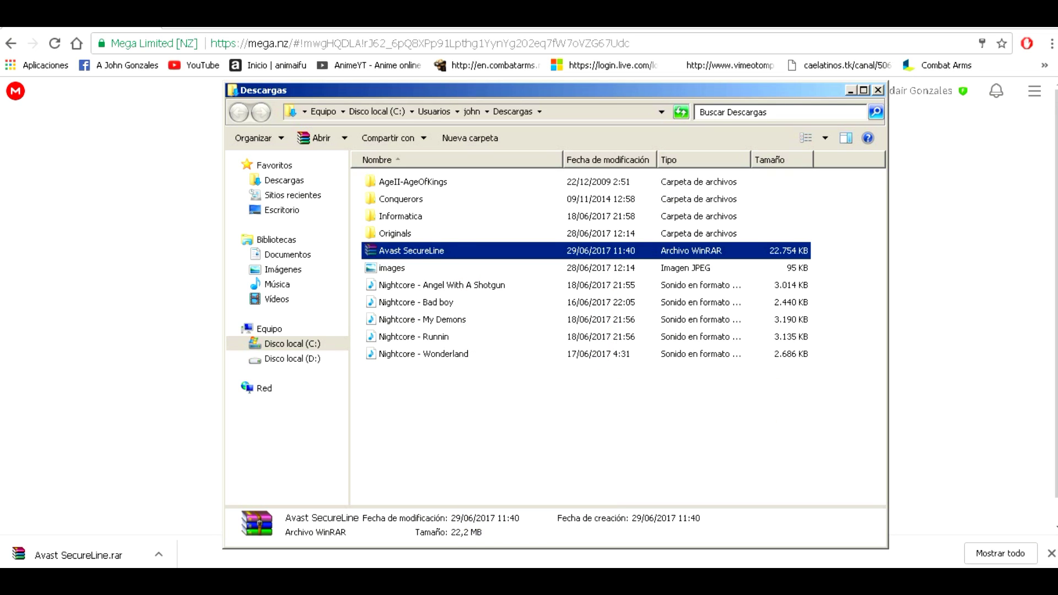
{"action": "left_click", "coordinate": [878, 90]}
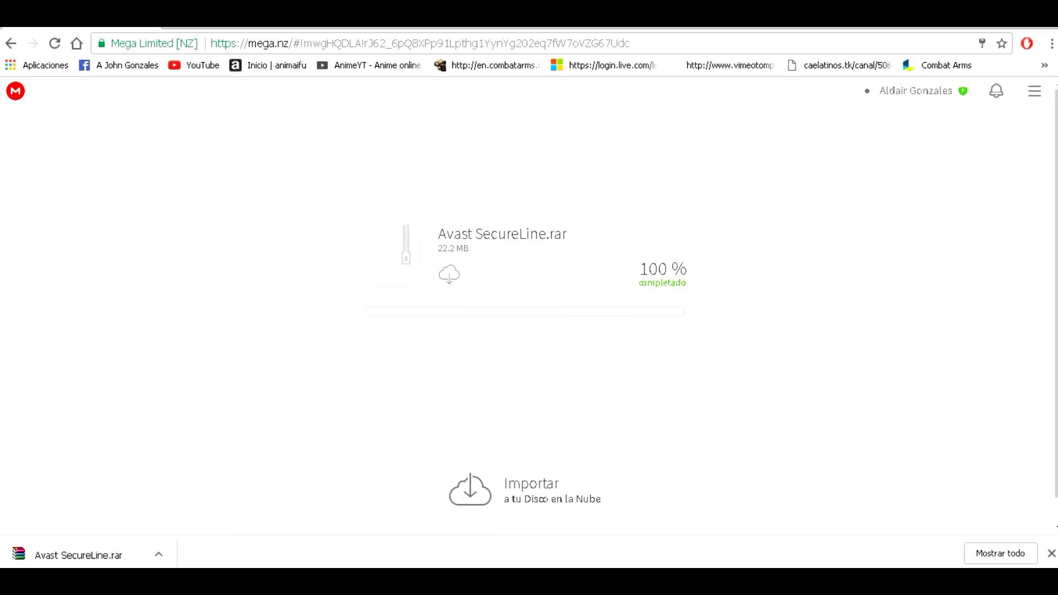
{"action": "key", "text": "super+d"}
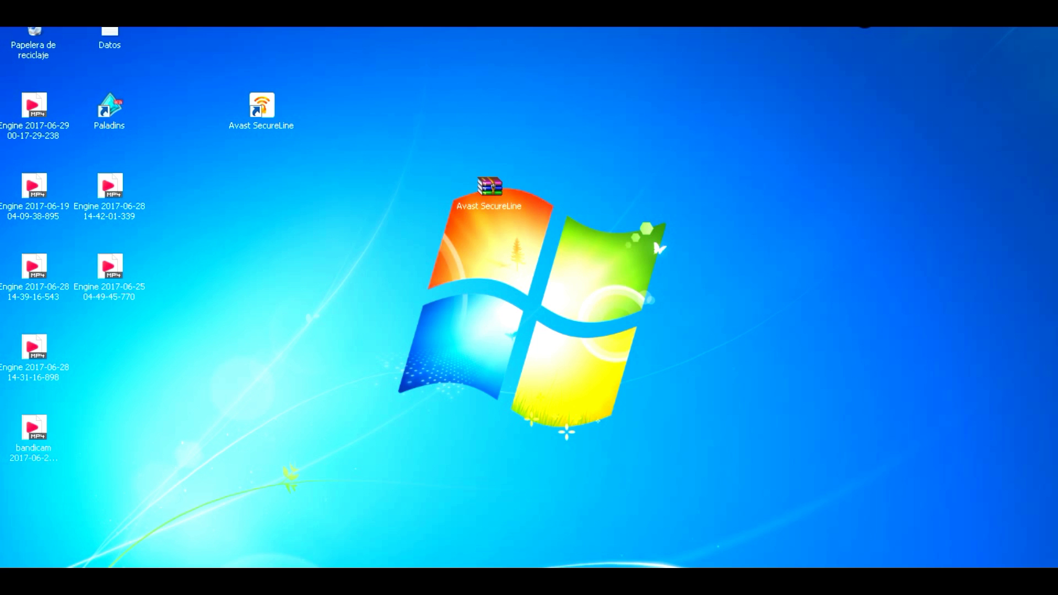
{"action": "right_click", "coordinate": [399, 224]}
{"action": "left_click", "coordinate": [427, 300]}
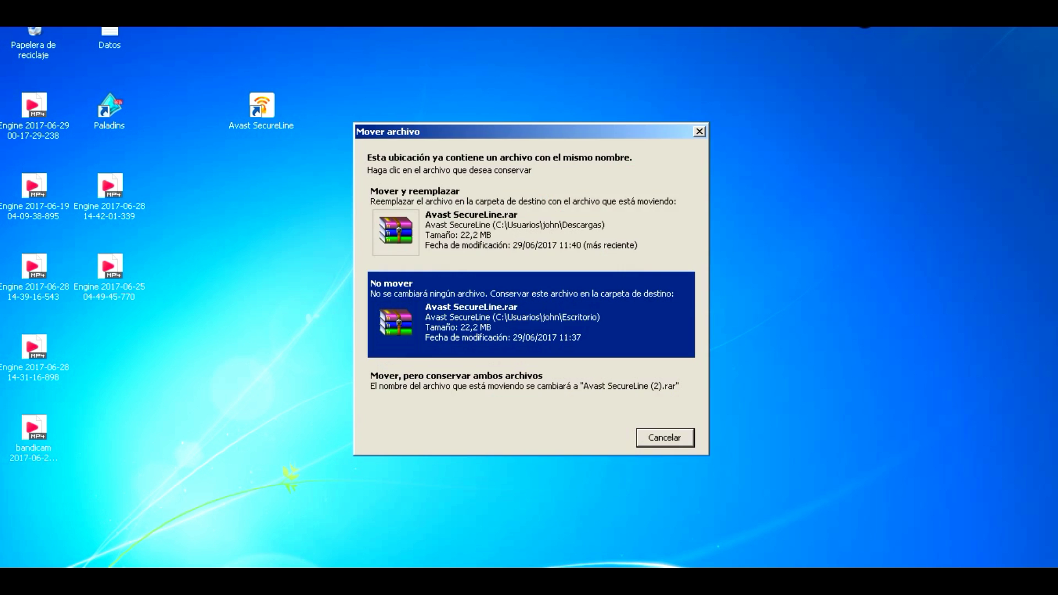
{"action": "left_click", "coordinate": [480, 222]}
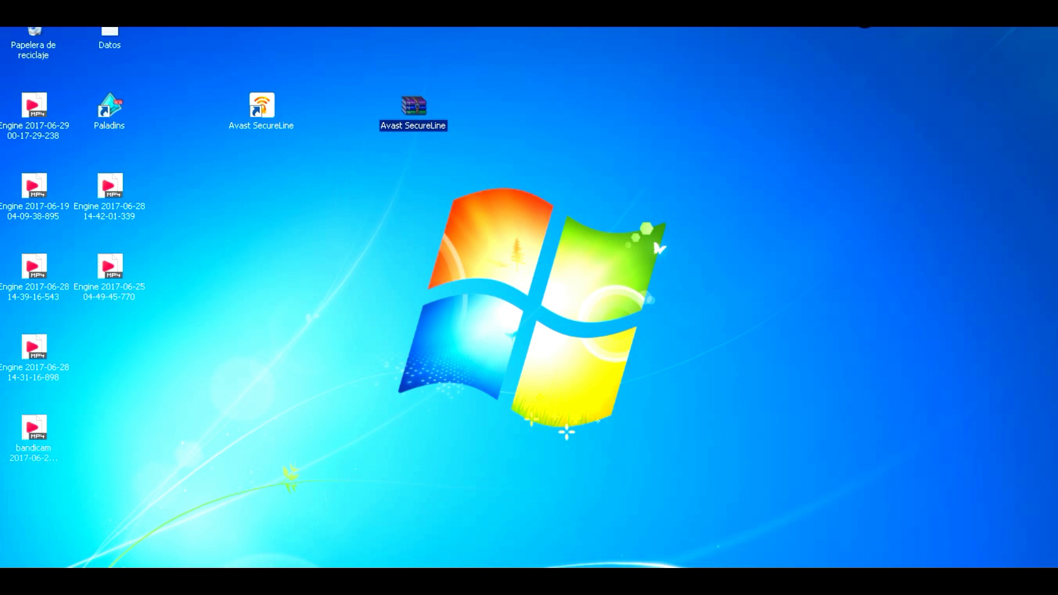
- Extract the Avast SecureLine archive onto the desktop and place the extracted Licença VPN and avast_secureline_setup files near it
{"action": "left_click_drag", "start_coordinate": [413, 105], "coordinate": [490, 268]}
{"action": "right_click", "coordinate": [500, 283]}
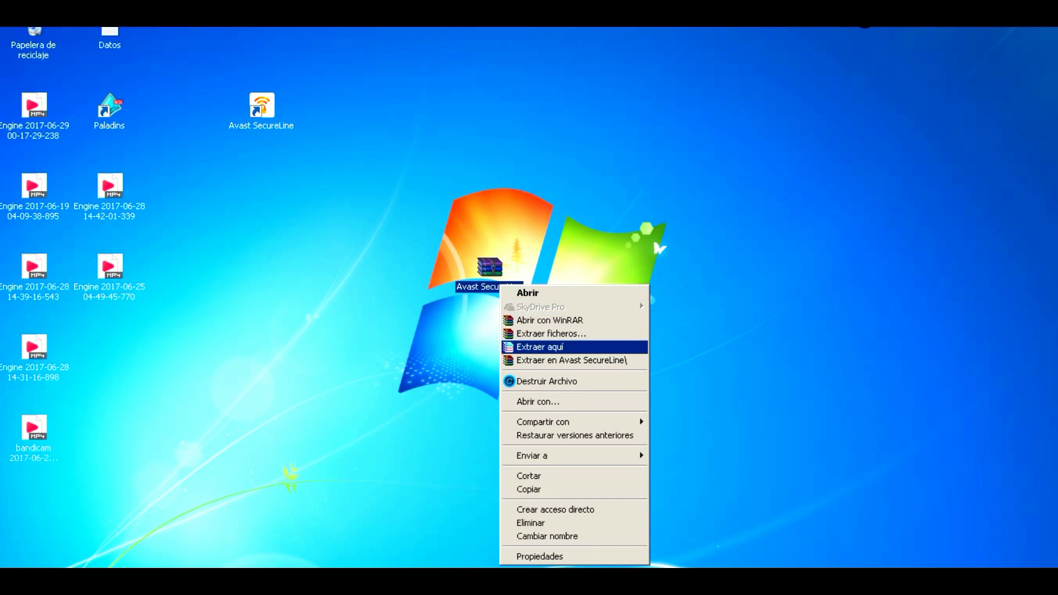
{"action": "left_click", "coordinate": [532, 346]}
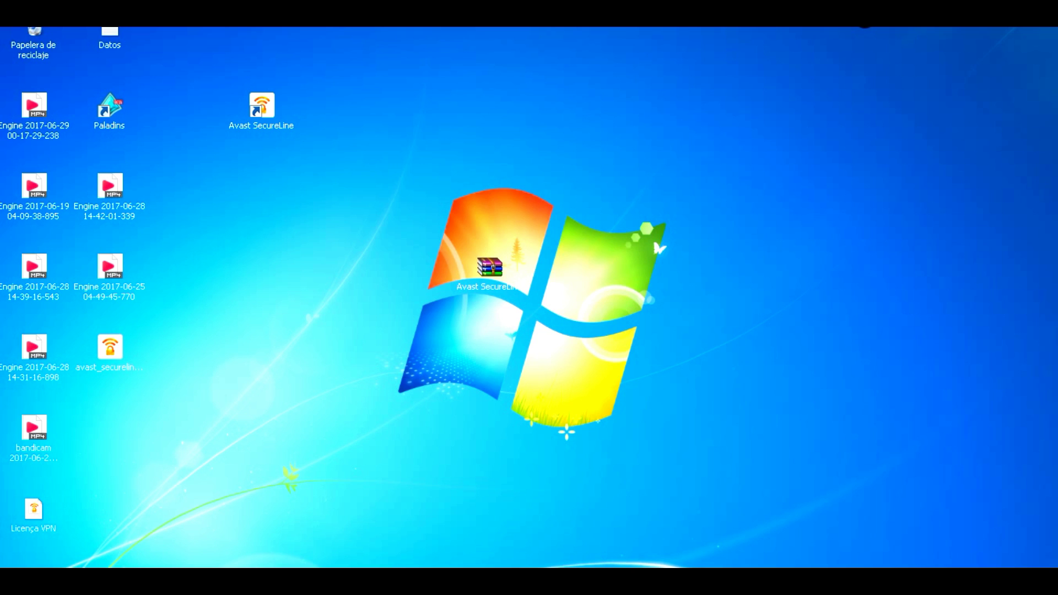
{"action": "left_click_drag", "start_coordinate": [33, 510], "coordinate": [490, 349]}
{"action": "left_click_drag", "start_coordinate": [110, 348], "coordinate": [641, 267]}
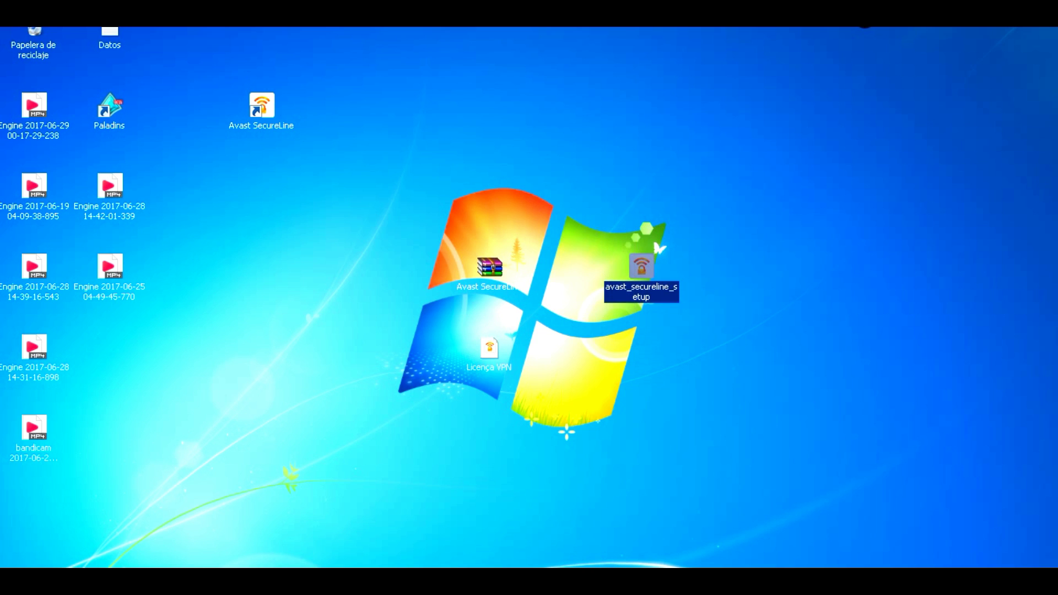
{"action": "left_click", "coordinate": [490, 348]}
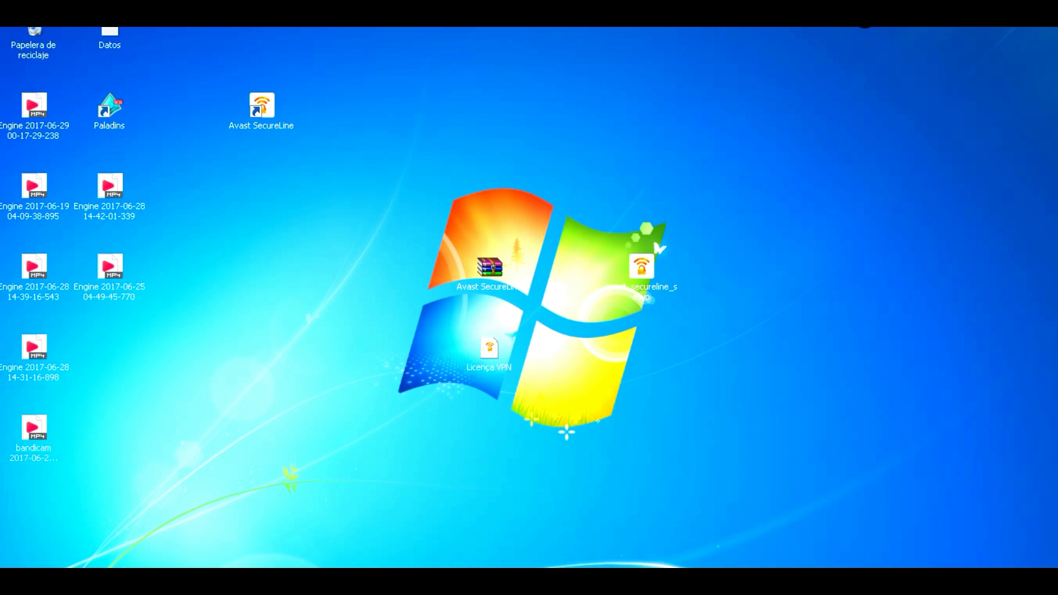
- Run avast_secureline_setup as administrator and confirm Español as the installation language
{"action": "right_click", "coordinate": [643, 275]}
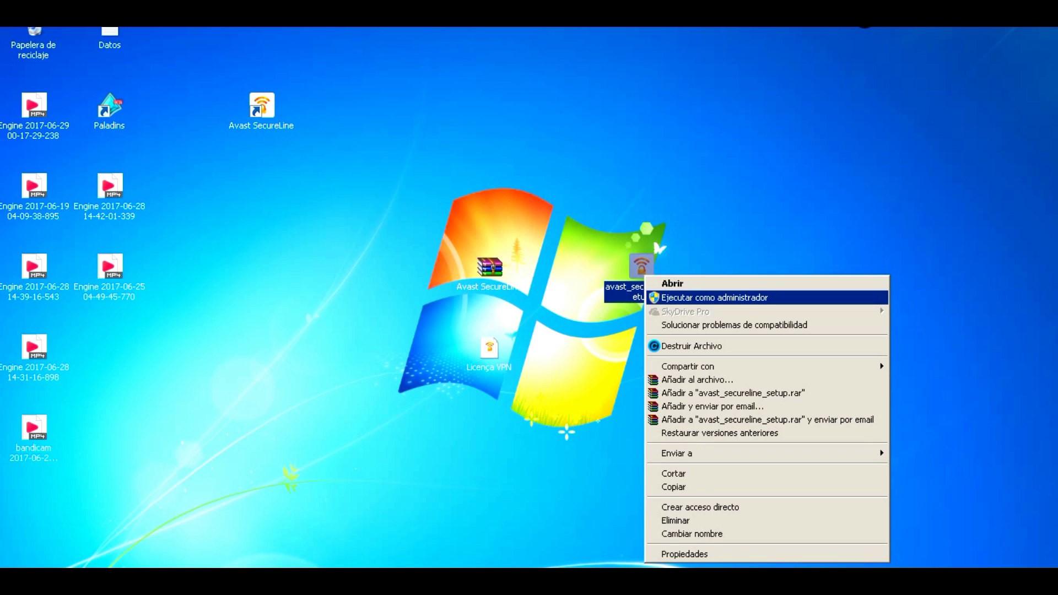
{"action": "left_click", "coordinate": [714, 298]}
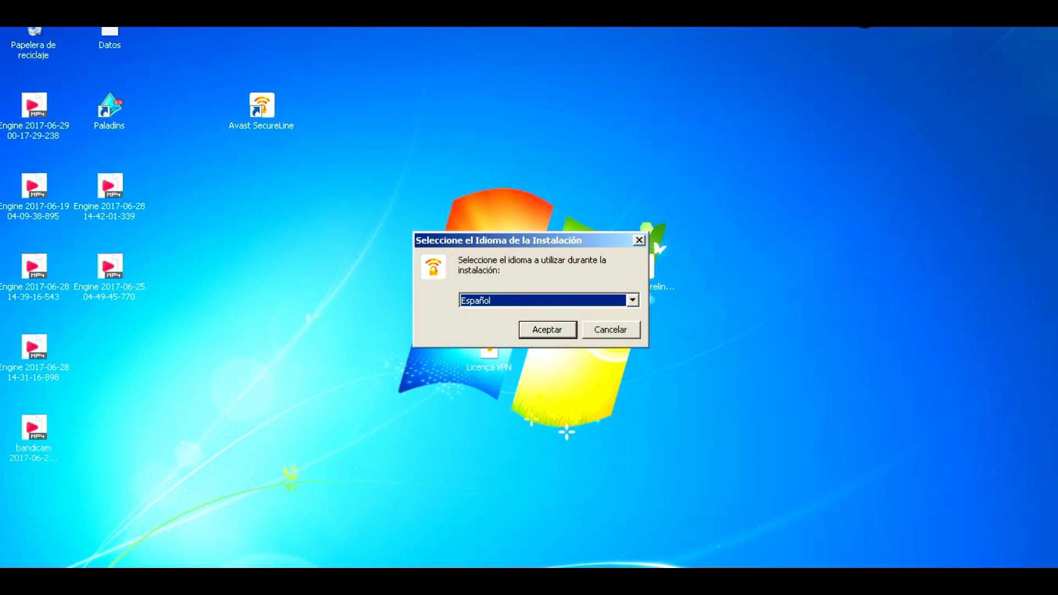
{"action": "key", "text": "alt+Down"}
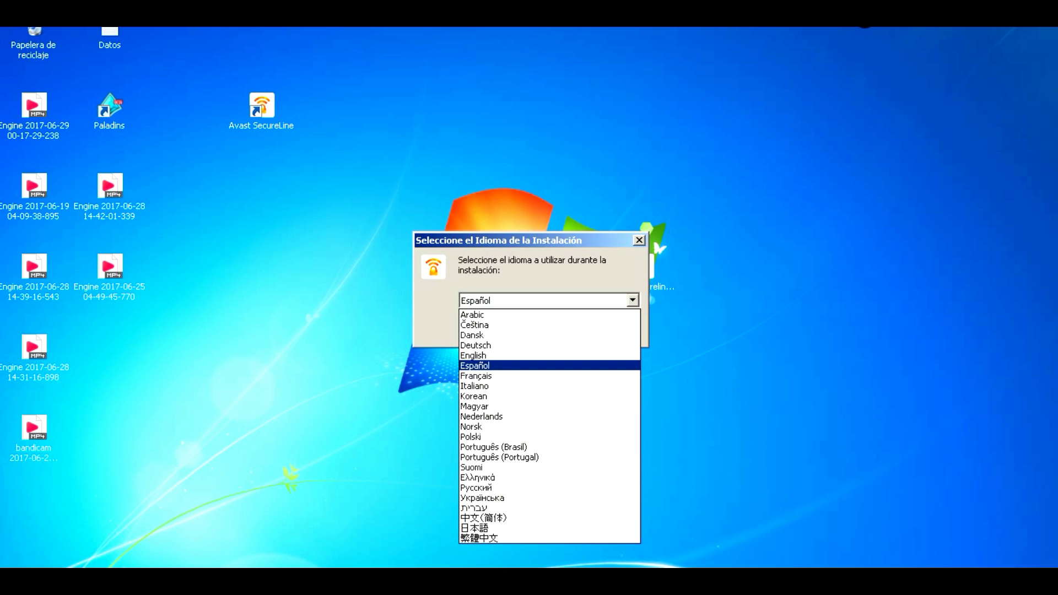
{"action": "key", "text": "Return"}
{"action": "key", "text": "Return"}
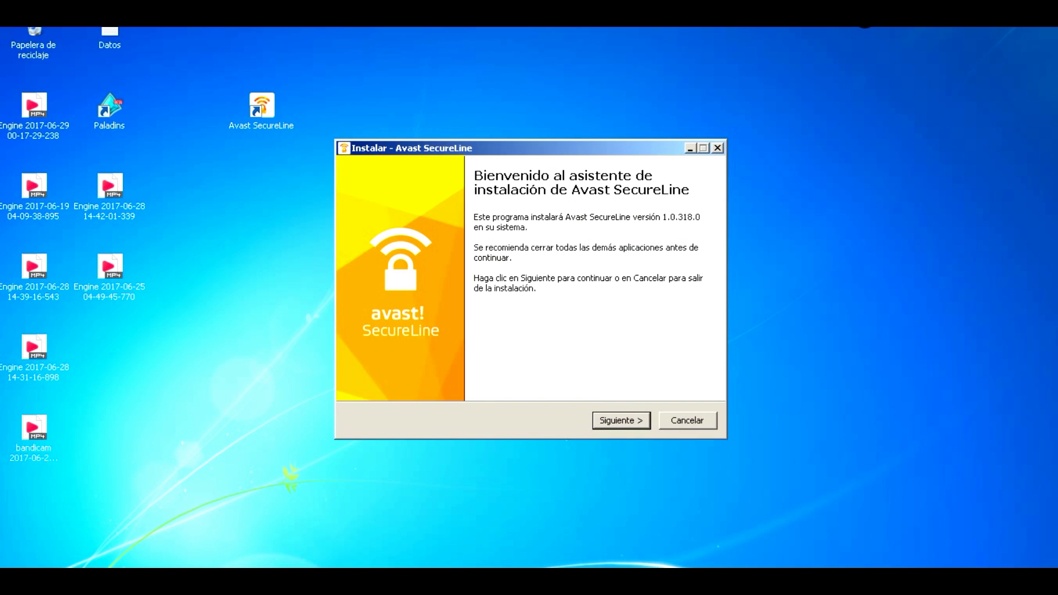
- Continue past the installer's welcome page, look over the licence agreement and accept it
{"action": "key", "text": "Return"}
{"action": "key", "text": "alt+a"}
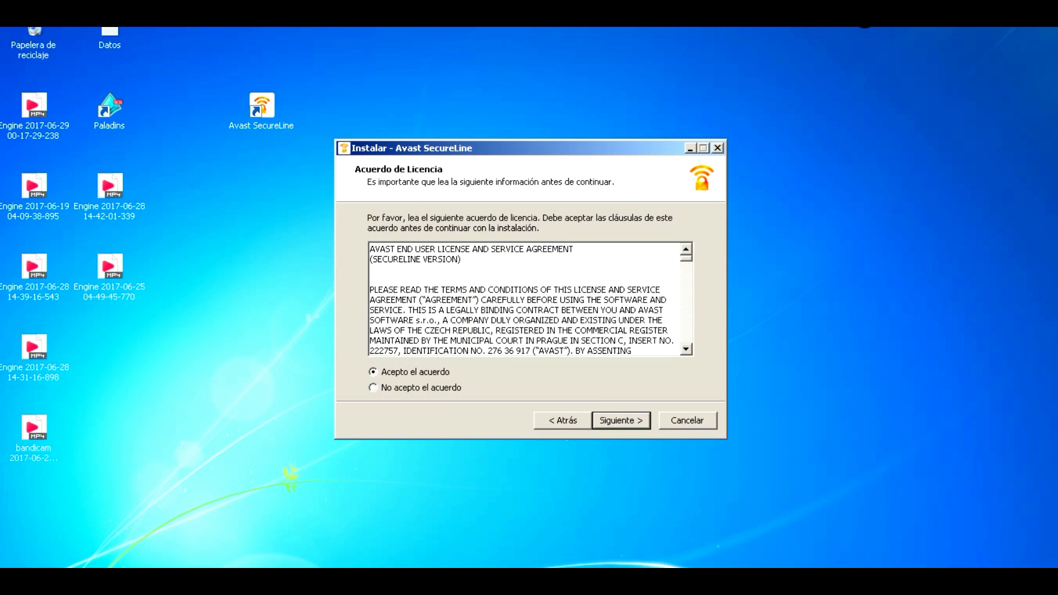
{"action": "scroll", "coordinate": [524, 299], "scroll_direction": "down", "scroll_amount": 15}
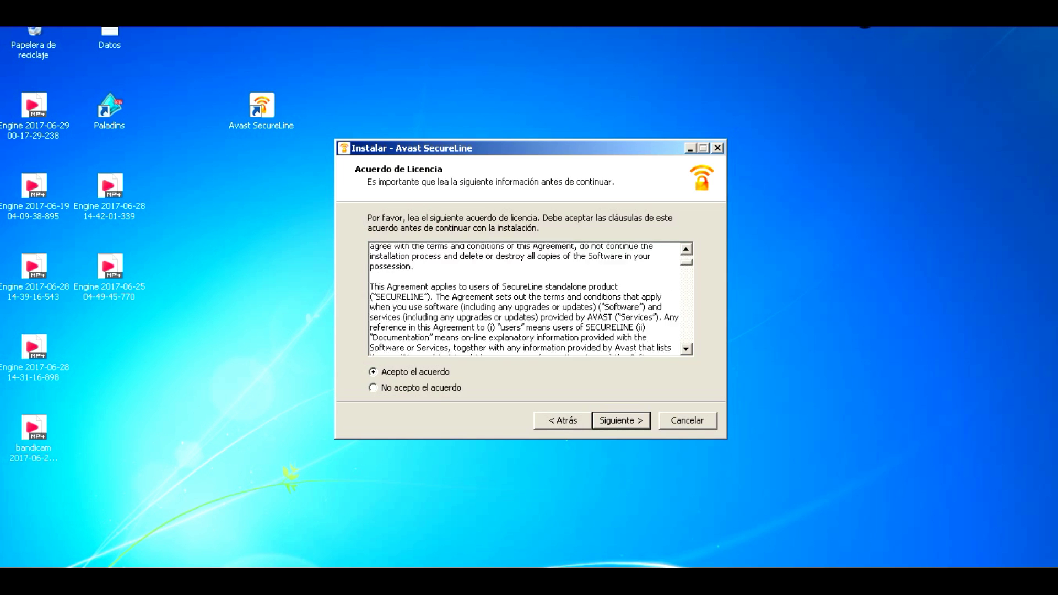
{"action": "scroll", "coordinate": [524, 299], "scroll_direction": "up", "scroll_amount": 15}
{"action": "key", "text": "Return"}
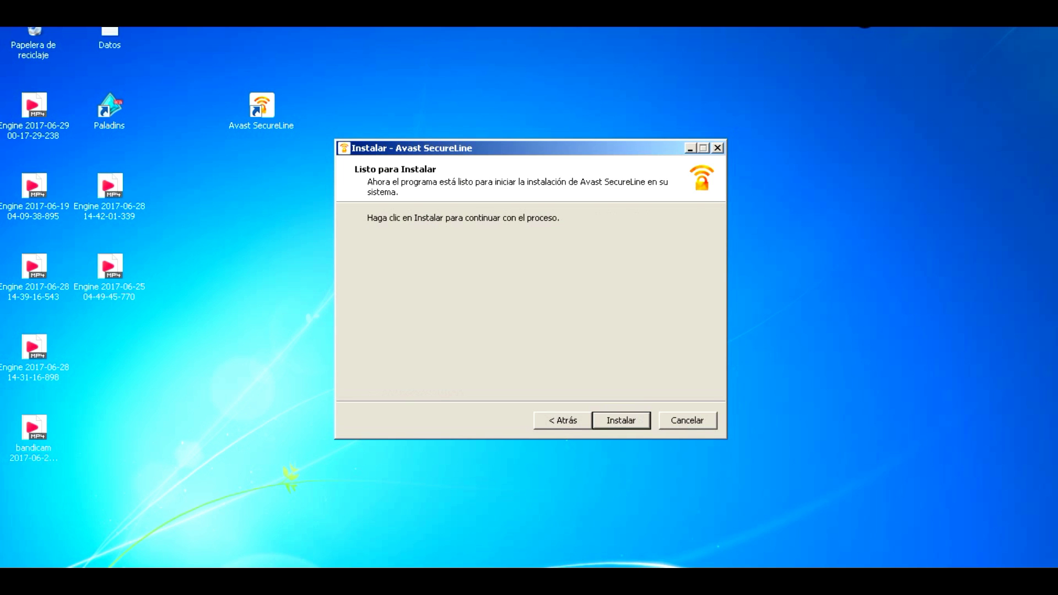
- Install Avast SecureLine, dismissing the Startup Manager notification, and finish the wizard with Start Avast SecureLine enabled
{"action": "key", "text": "Return"}
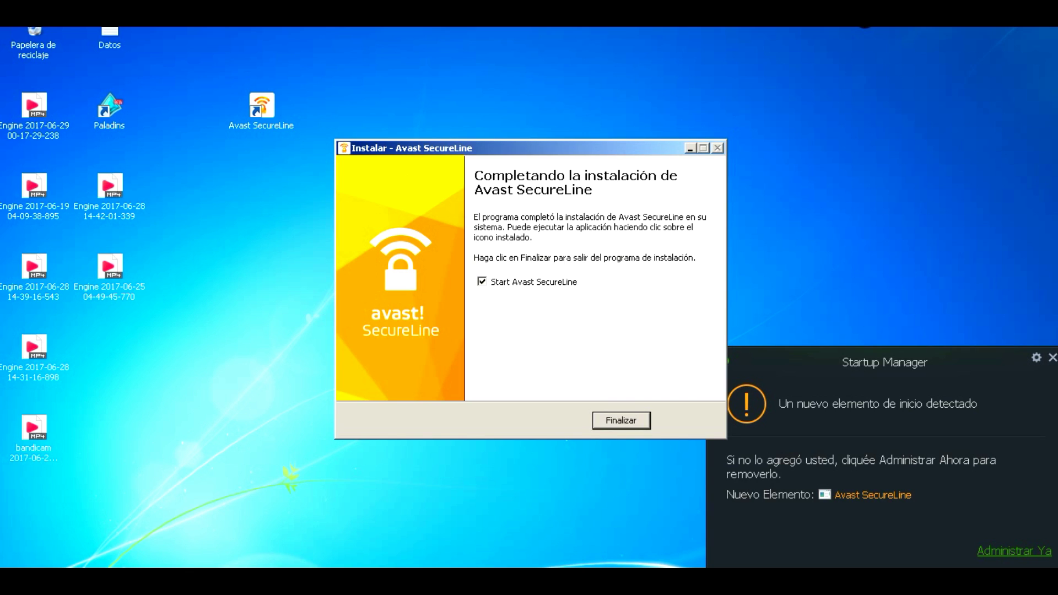
{"action": "left_click", "coordinate": [1052, 357]}
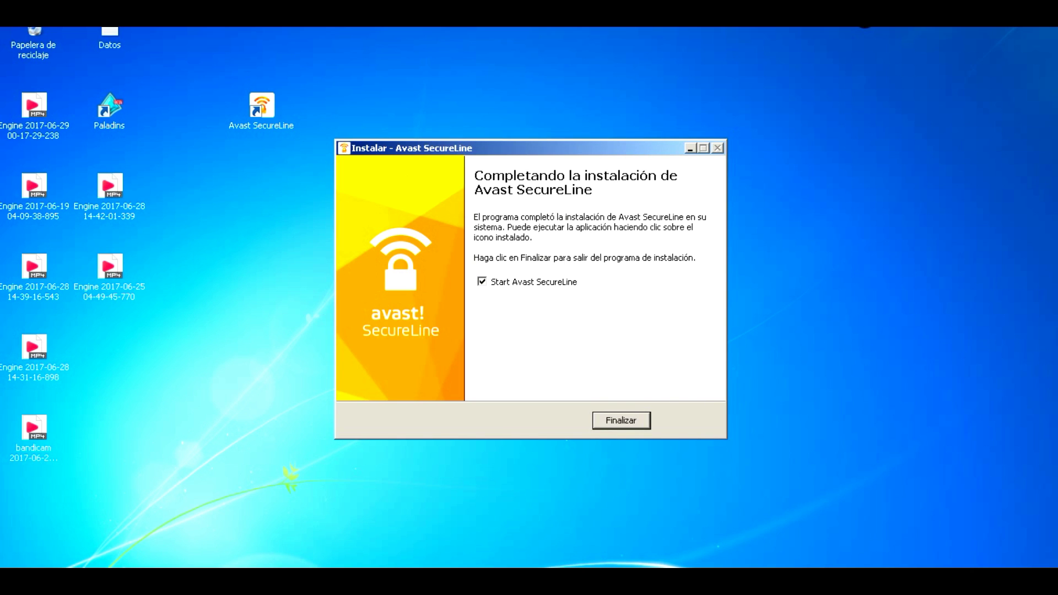
{"action": "key", "text": "Return"}
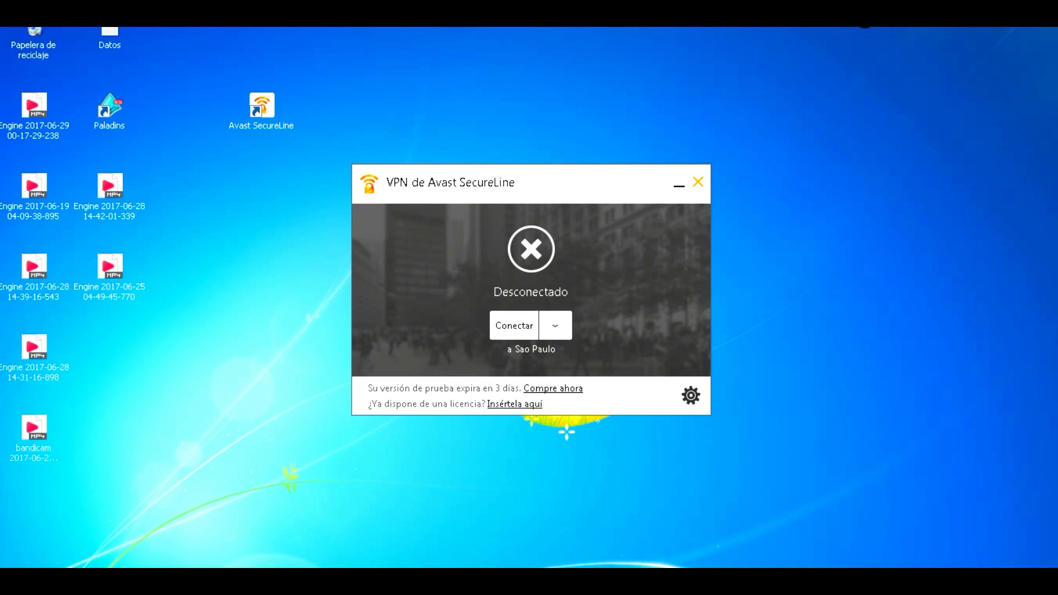
- Close the Avast SecureLine window and exit the VPN program running in the notification area
{"action": "left_click", "coordinate": [698, 182]}
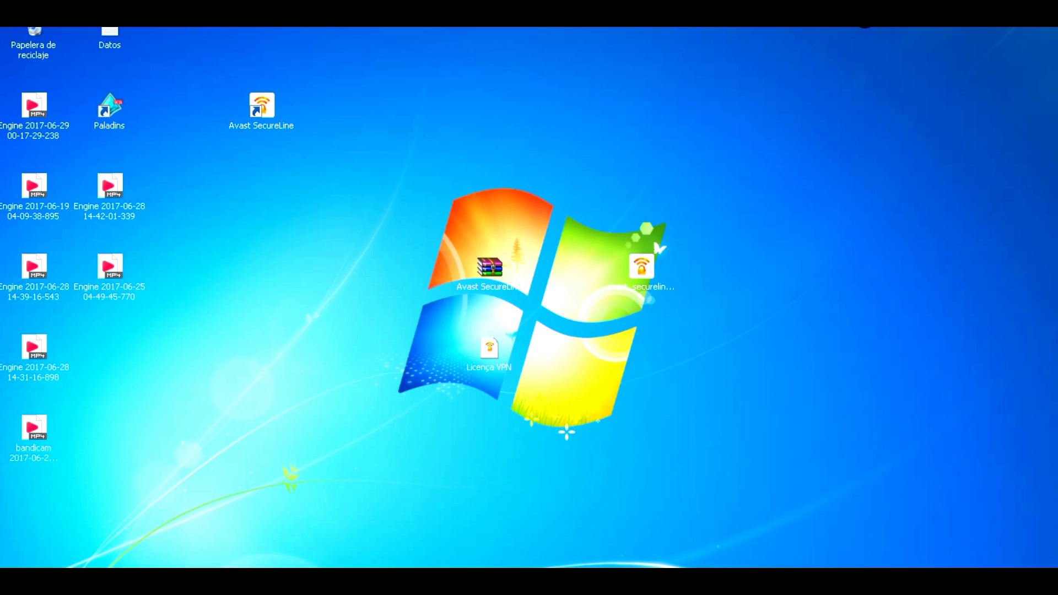
{"action": "left_click", "coordinate": [910, 584]}
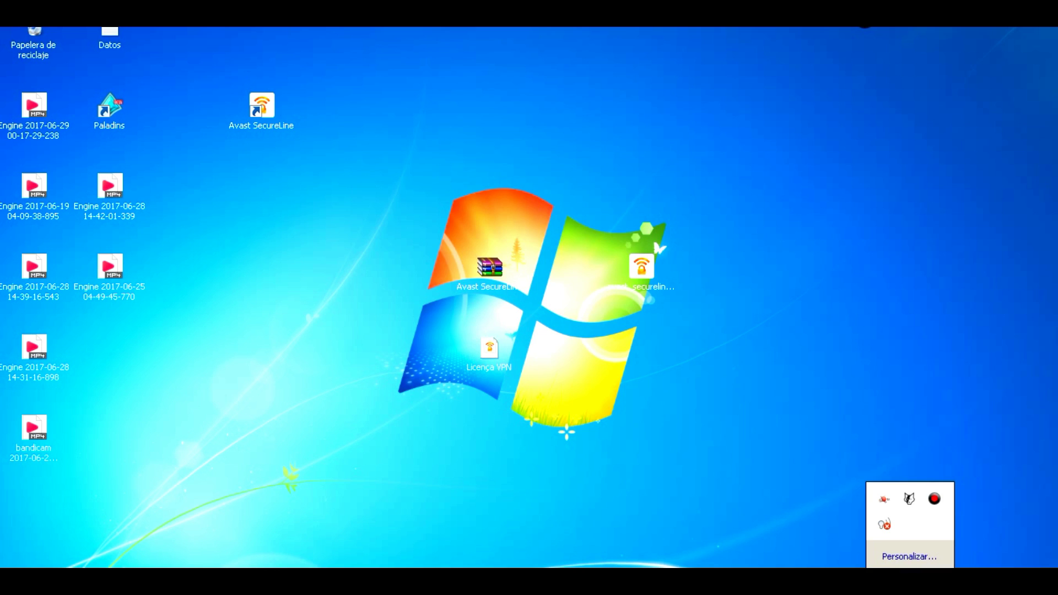
{"action": "right_click", "coordinate": [886, 523]}
{"action": "left_click", "coordinate": [910, 514]}
- Rearrange the desktop by moving avast_secureline_setup away from the centre, the Avast SecureLine archive up and Licença VPN beside it
{"action": "left_click", "coordinate": [641, 267]}
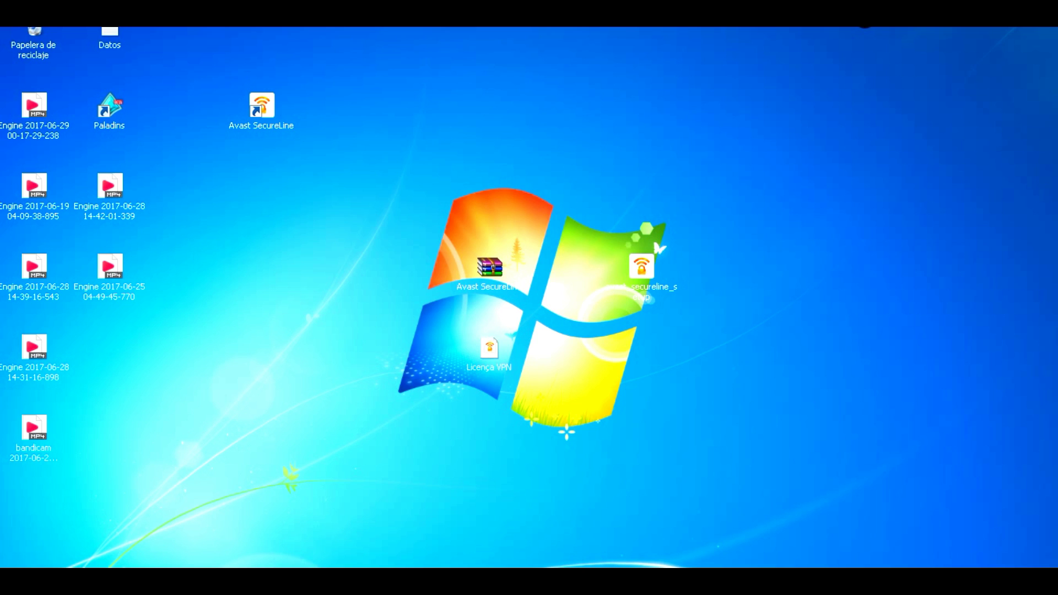
{"action": "left_click_drag", "start_coordinate": [642, 268], "coordinate": [793, 110]}
{"action": "left_click_drag", "start_coordinate": [489, 267], "coordinate": [490, 187]}
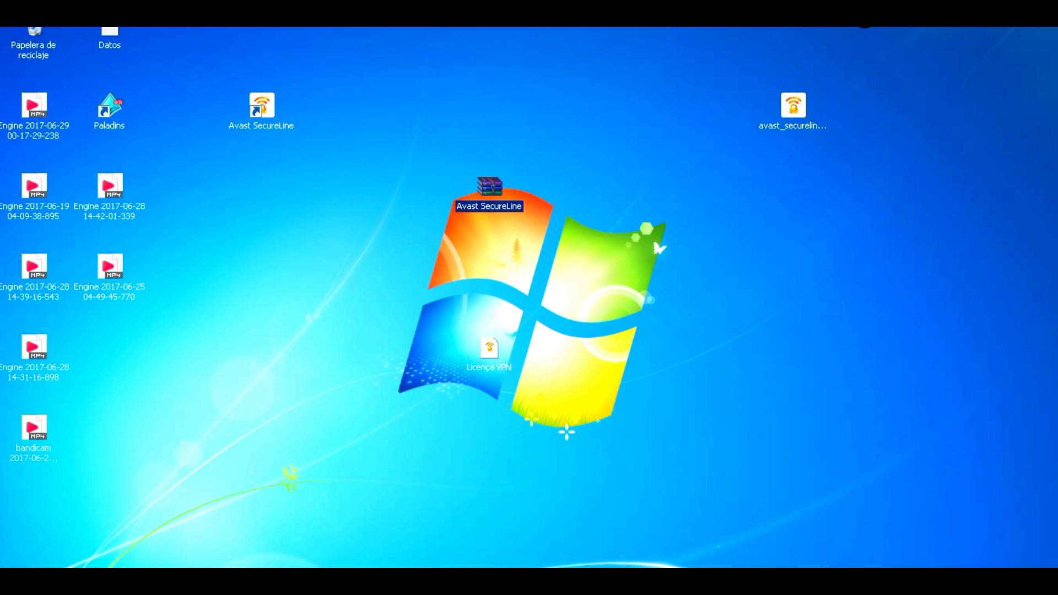
{"action": "left_click_drag", "start_coordinate": [489, 347], "coordinate": [641, 267]}
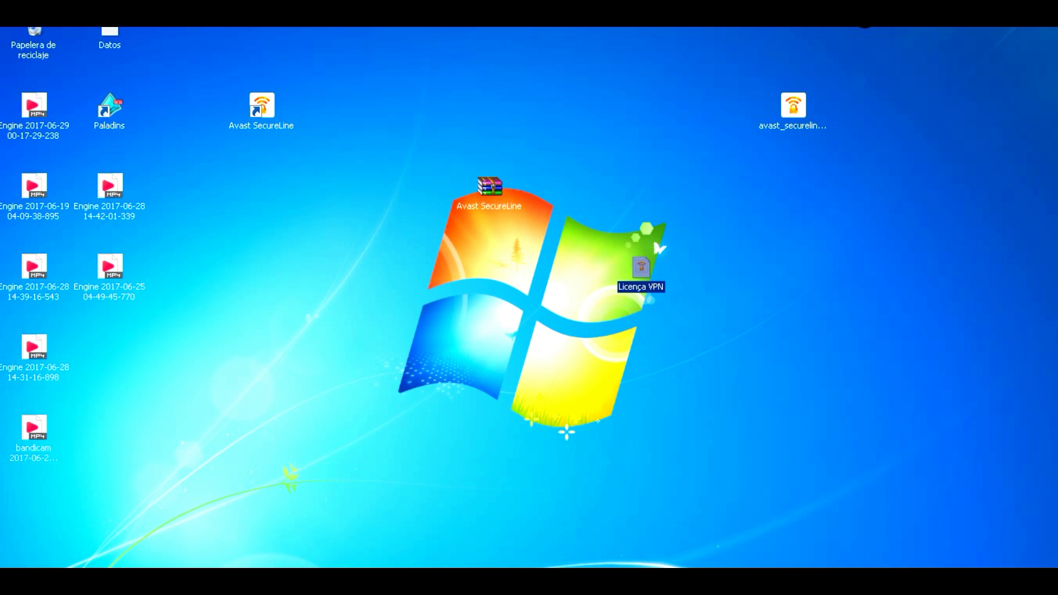
- Rename the Licença VPN file on the desktop as Licencia
{"action": "right_click", "coordinate": [631, 269]}
{"action": "left_click", "coordinate": [661, 521]}
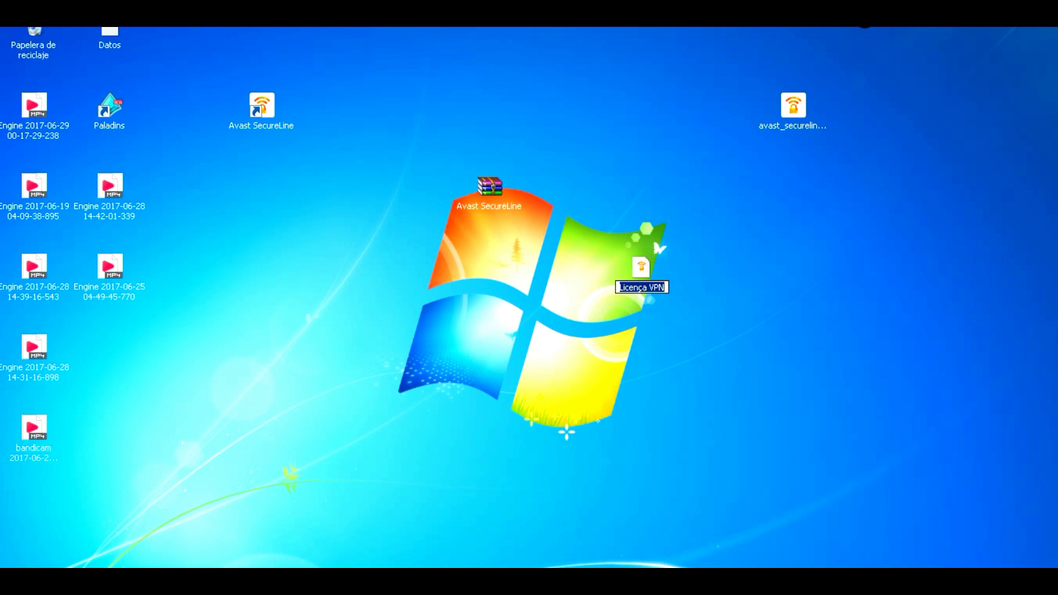
{"action": "type", "text": "Licencia"}
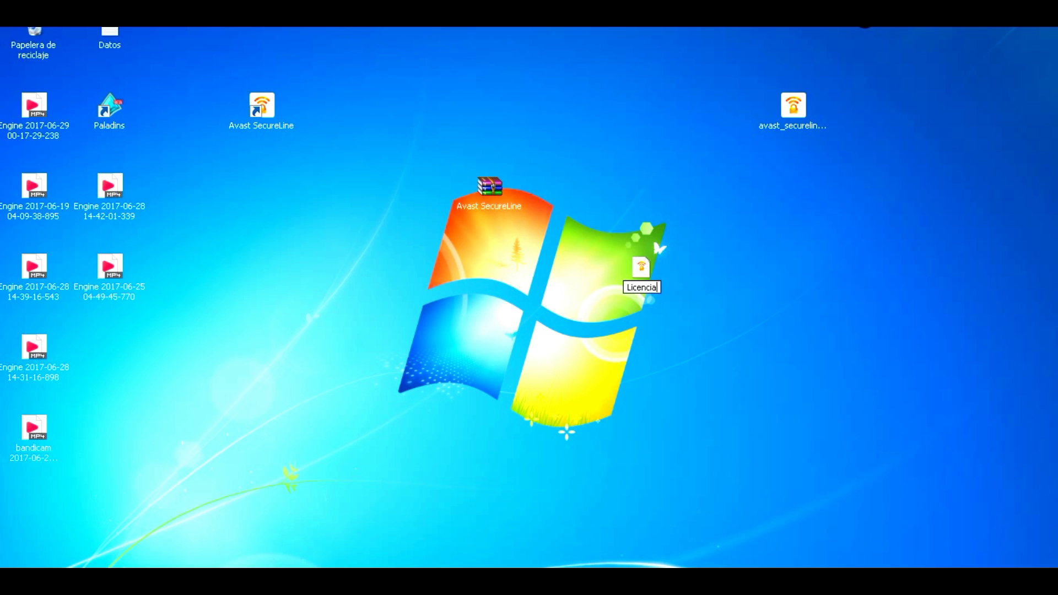
{"action": "key", "text": "Return"}
- Rename the licence file on the desktop as CRACK
{"action": "right_click", "coordinate": [637, 272]}
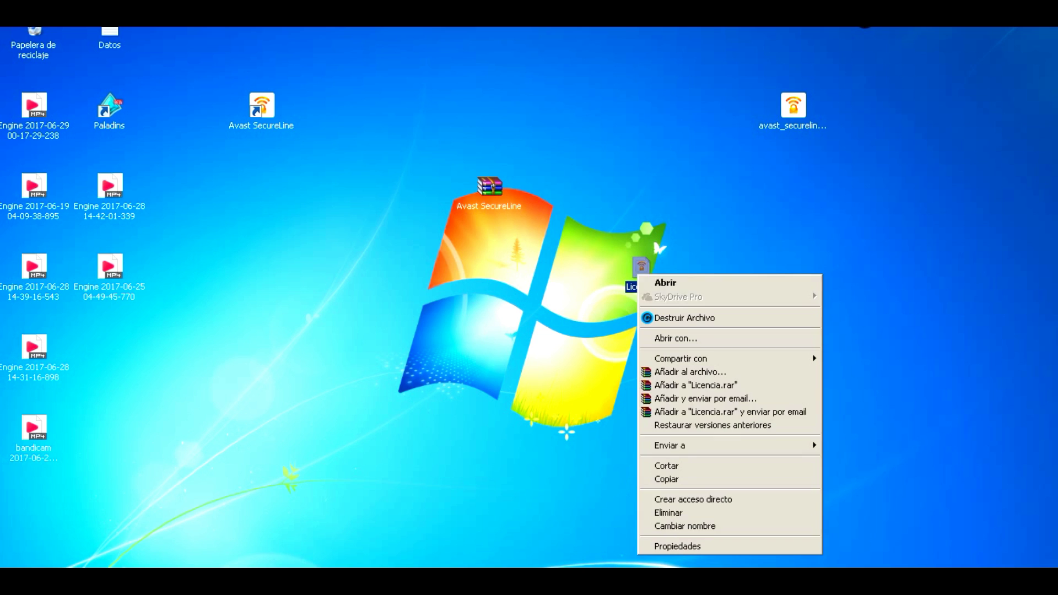
{"action": "left_click", "coordinate": [661, 524]}
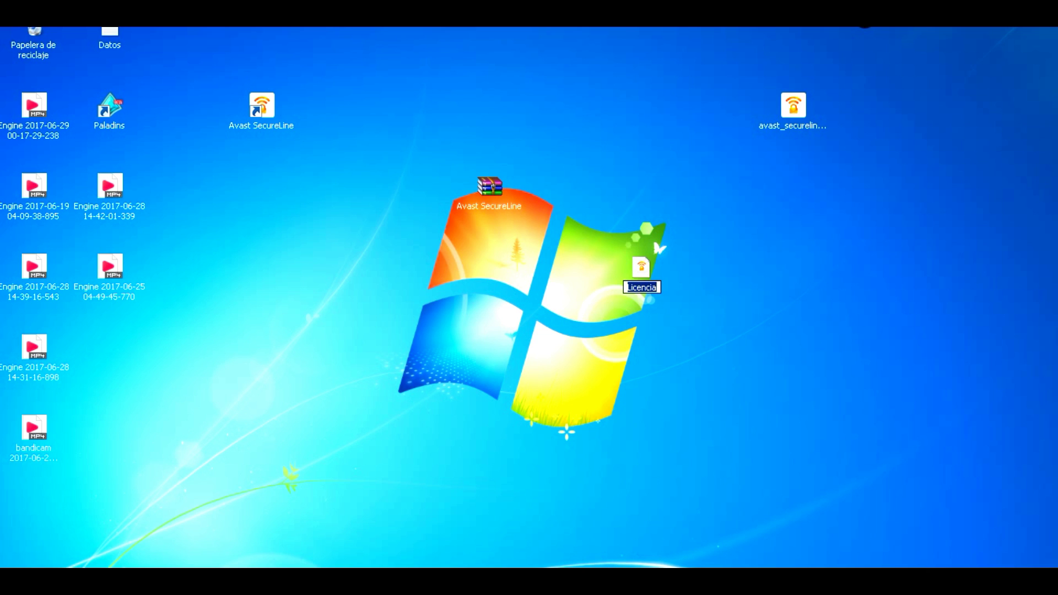
{"action": "type", "text": "CRACK"}
{"action": "key", "text": "Return"}
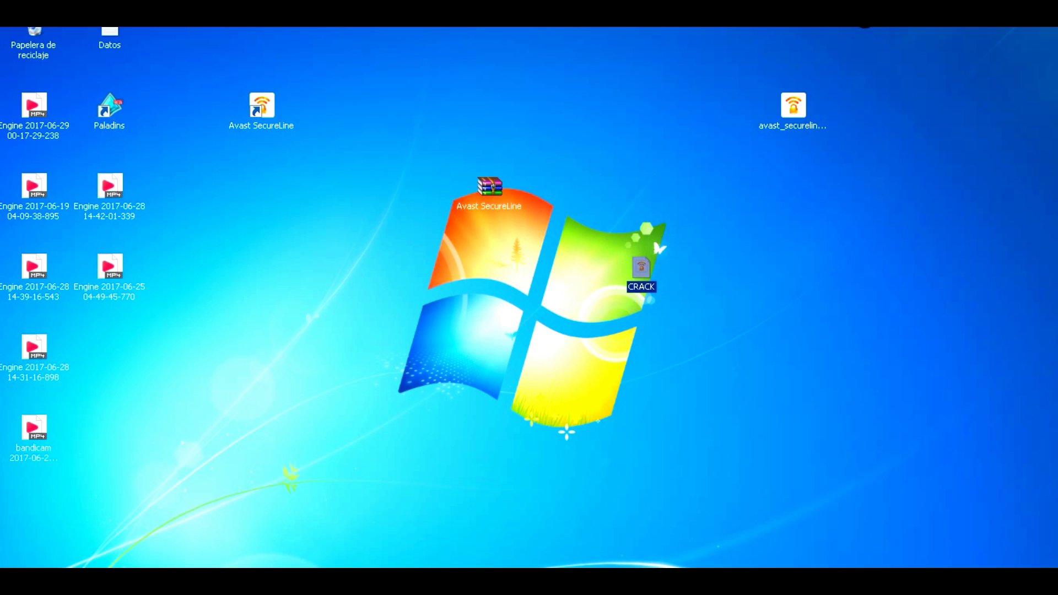
- Extend the CRACK file's name to CRACK-LICENCIA and dismiss its reopened options
{"action": "right_click", "coordinate": [651, 256]}
{"action": "right_click", "coordinate": [639, 266]}
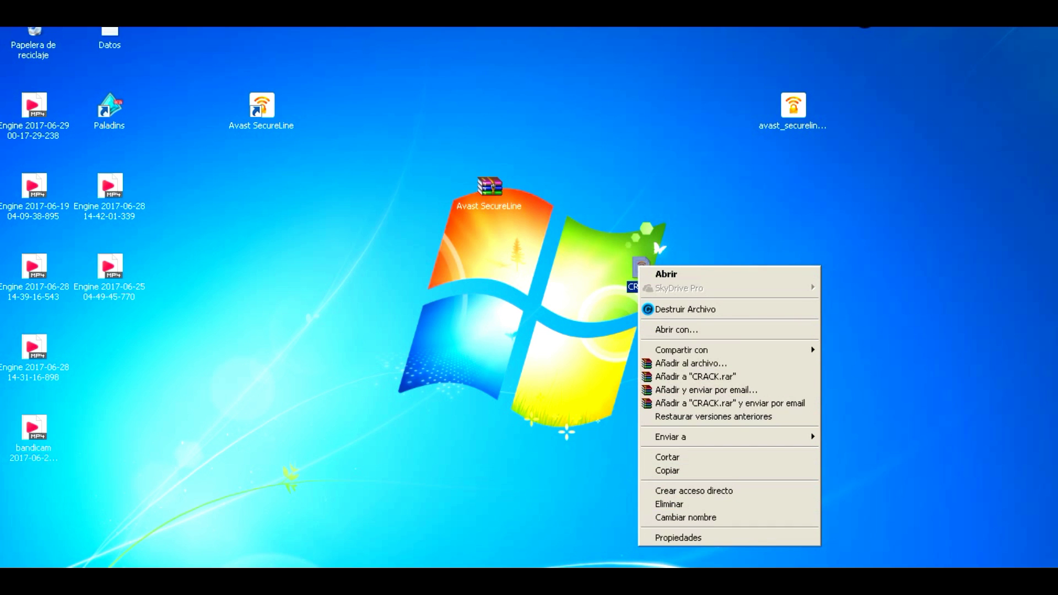
{"action": "left_click", "coordinate": [685, 518]}
{"action": "left_click", "coordinate": [657, 287]}
{"action": "type", "text": "-"}
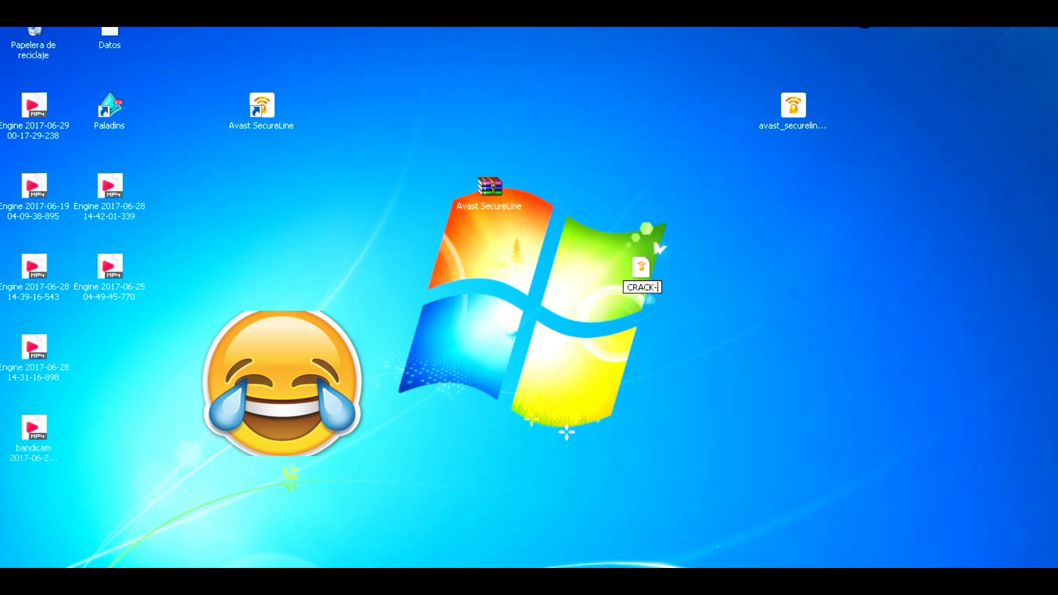
{"action": "type", "text": "LICENCIA"}
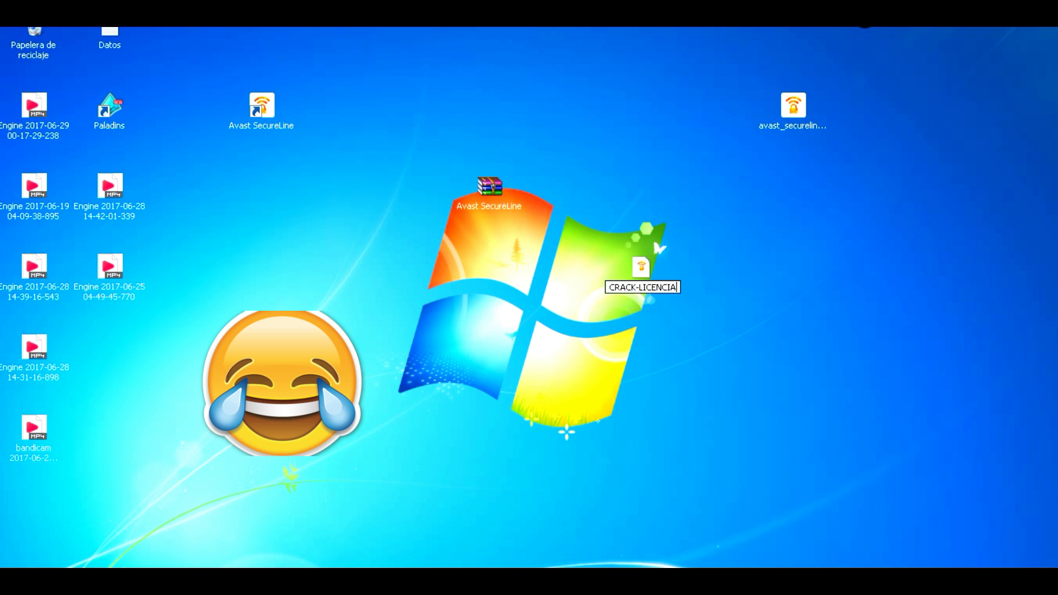
{"action": "key", "text": "Return"}
{"action": "right_click", "coordinate": [623, 279]}
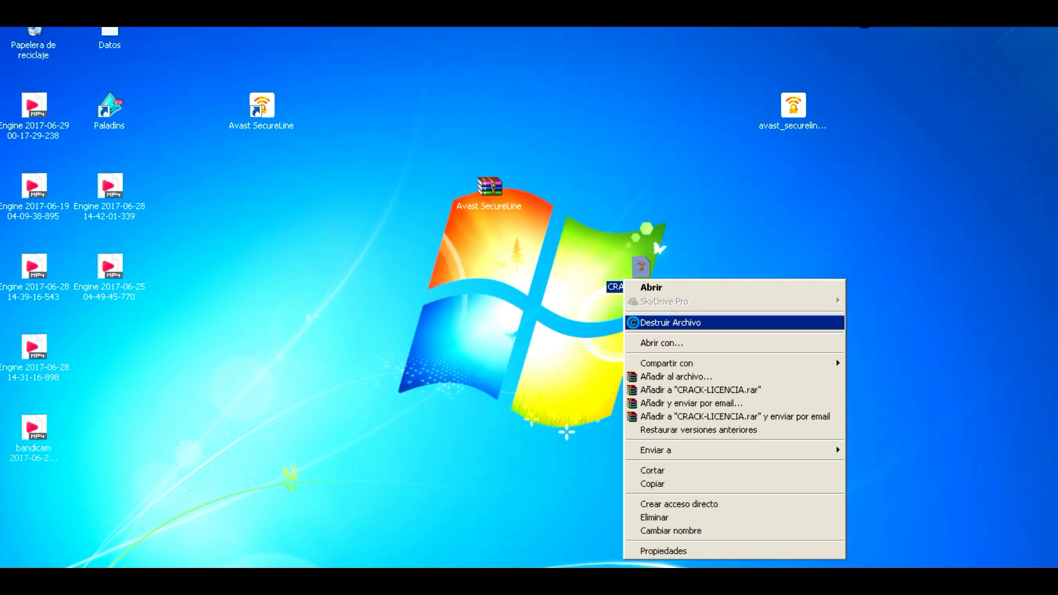
{"action": "key", "text": "Escape"}
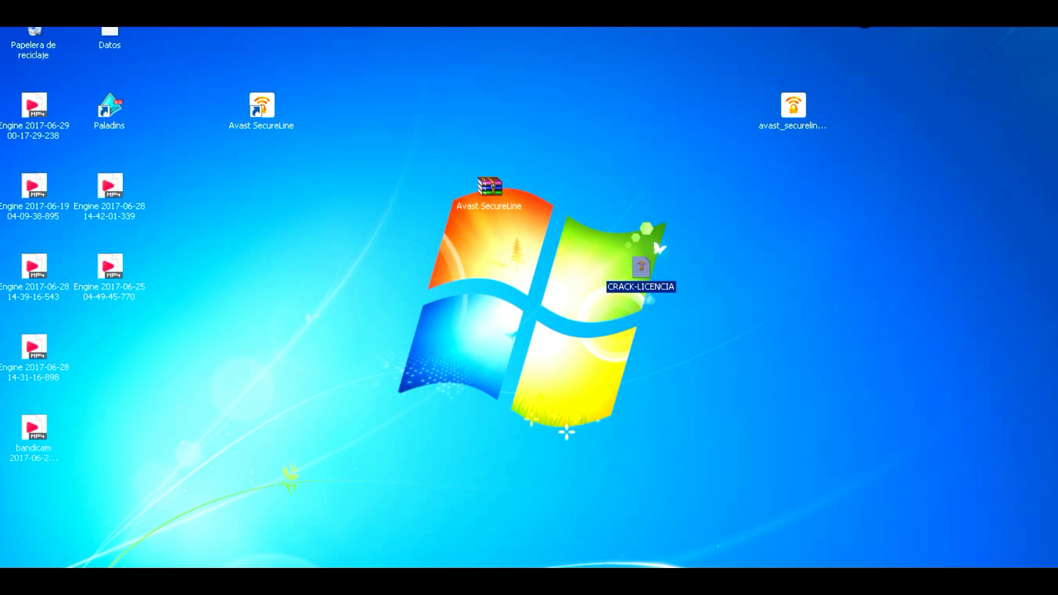
- Load the CRACK-LICENCIA licence file into Avast SecureLine, acknowledge the message and close the VPN window
{"action": "key", "text": "Escape"}
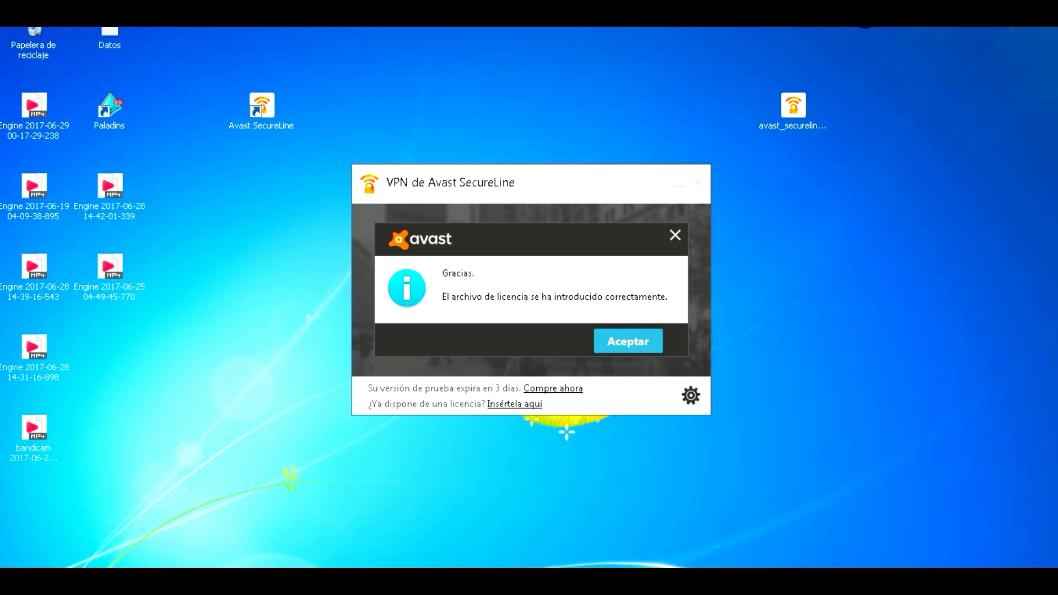
{"action": "key", "text": "Return"}
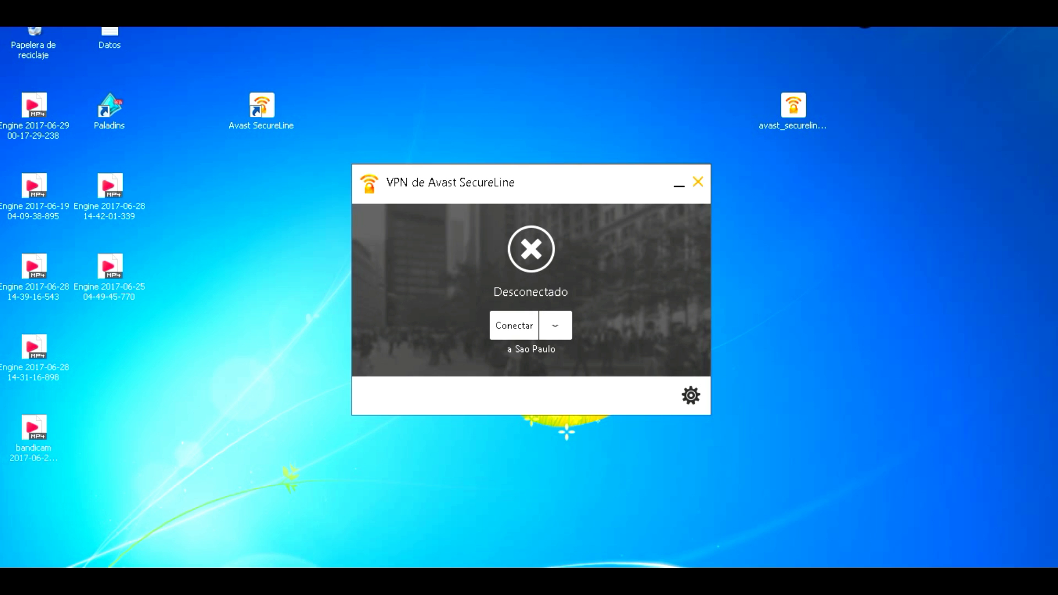
{"action": "left_click", "coordinate": [697, 181]}
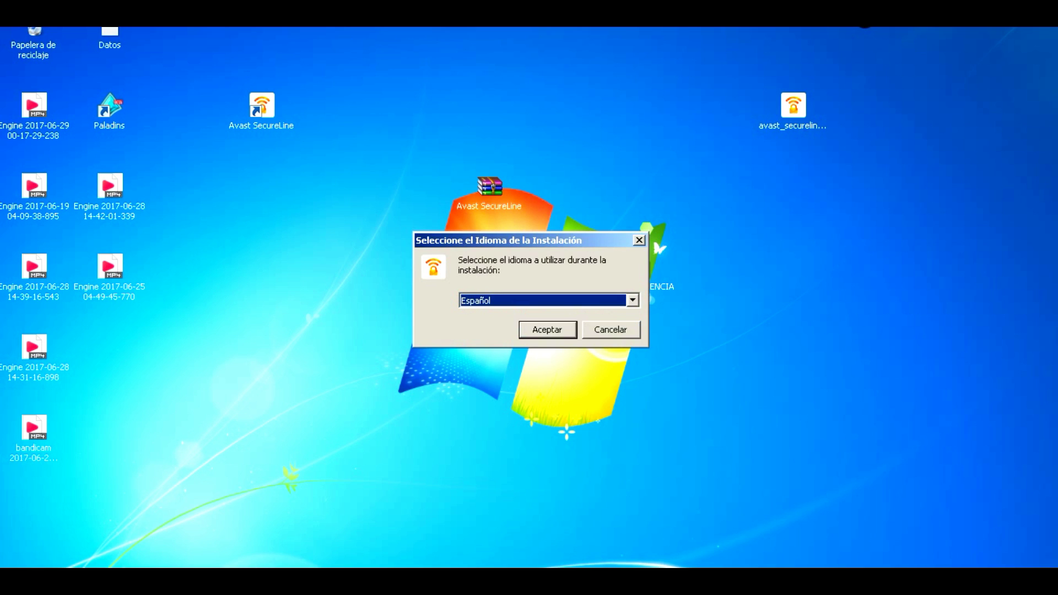
- Cancel the installer's language selection and move avast_secureline_setup closer to CRACK-LICENCIA, leaving the Avast SecureLine shortcut in its original place
{"action": "key", "text": "Escape"}
{"action": "left_click_drag", "start_coordinate": [262, 110], "coordinate": [262, 191]}
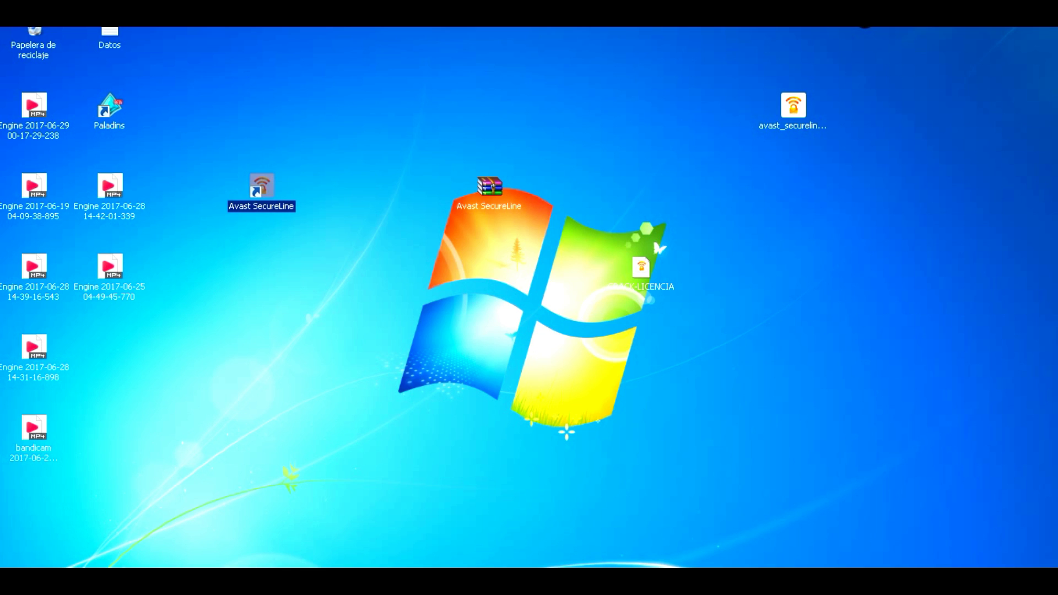
{"action": "left_click_drag", "start_coordinate": [794, 105], "coordinate": [717, 186]}
{"action": "left_click_drag", "start_coordinate": [262, 185], "coordinate": [261, 105]}
{"action": "key", "text": "Escape"}
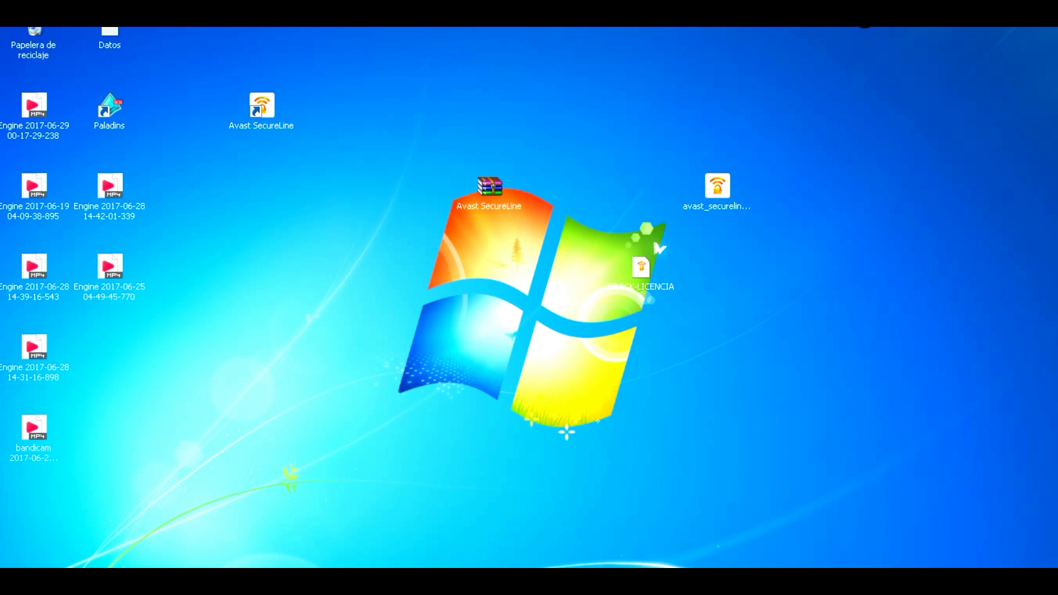
- Open Avast SecureLine from its desktop shortcut to check the licence status, and close its window
{"action": "double_click", "coordinate": [261, 110]}
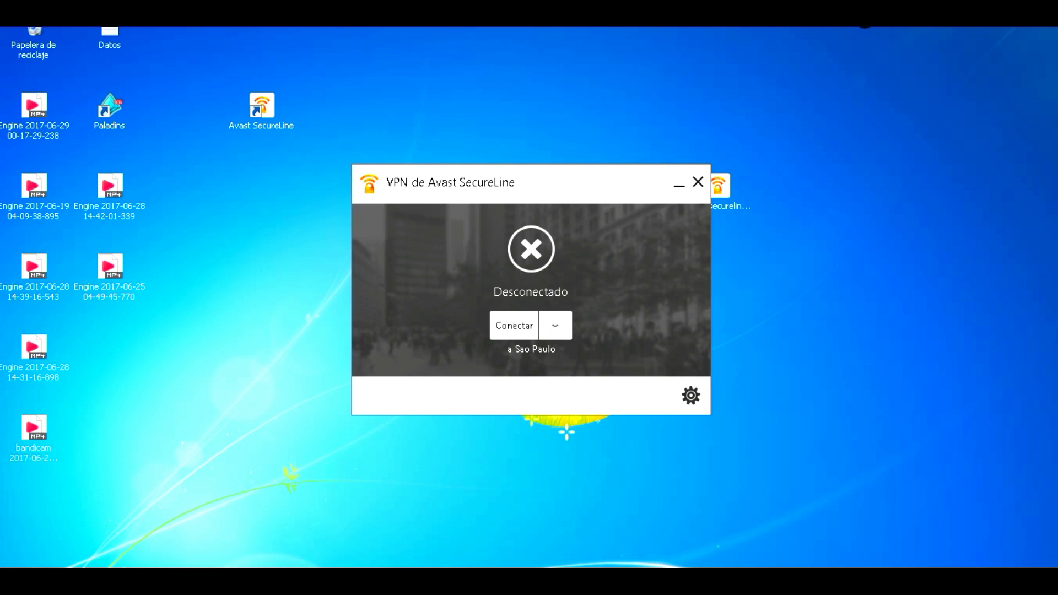
{"action": "left_click", "coordinate": [698, 182]}
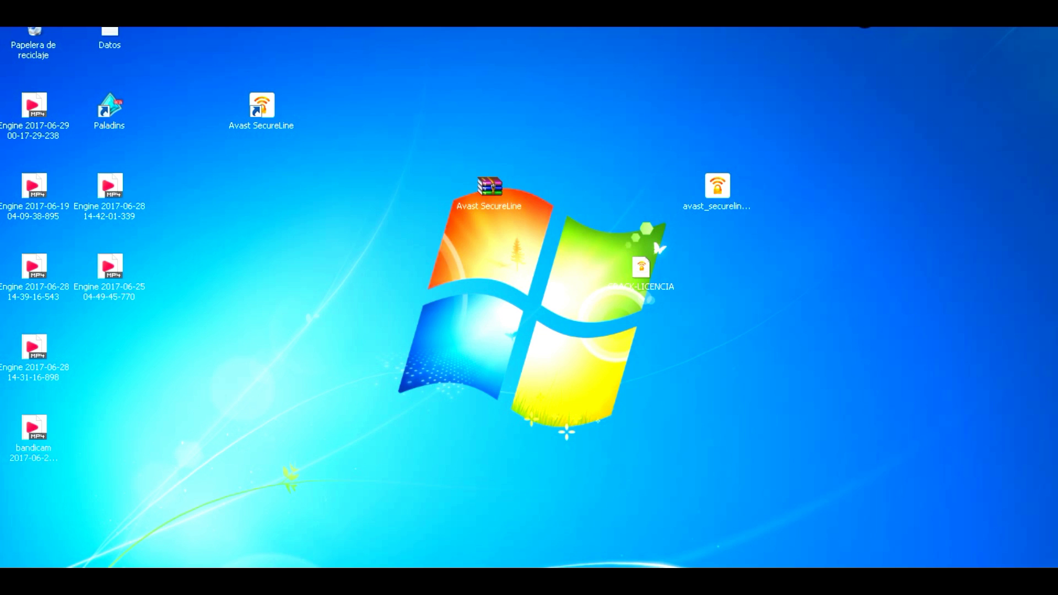
{"action": "left_click", "coordinate": [262, 110]}
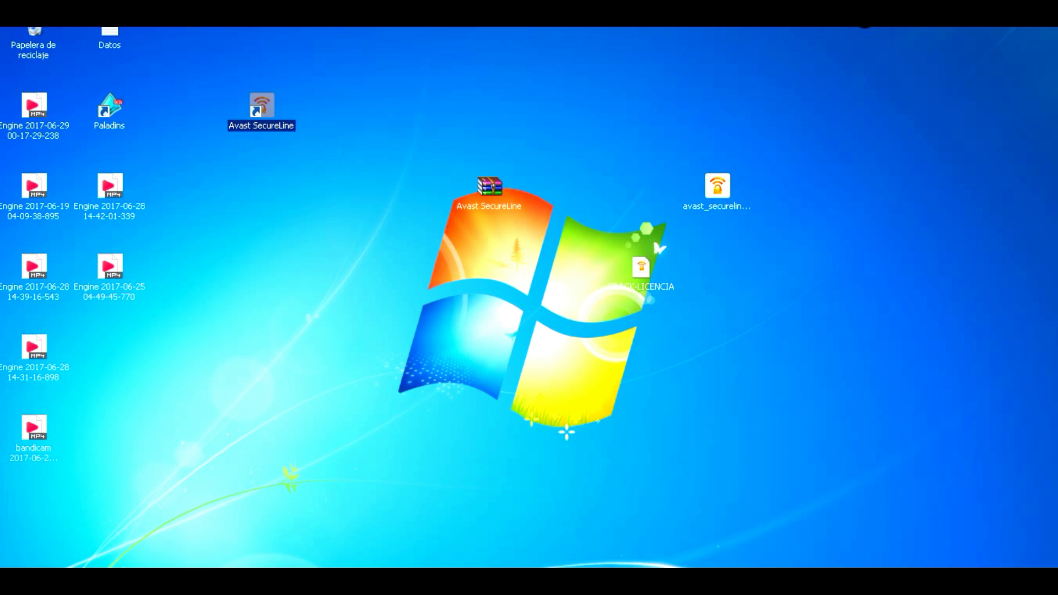
- Run avast_secureline_setup again with Español as the installation language and continue past the welcome page
{"action": "left_click", "coordinate": [717, 187]}
{"action": "double_click", "coordinate": [717, 186]}
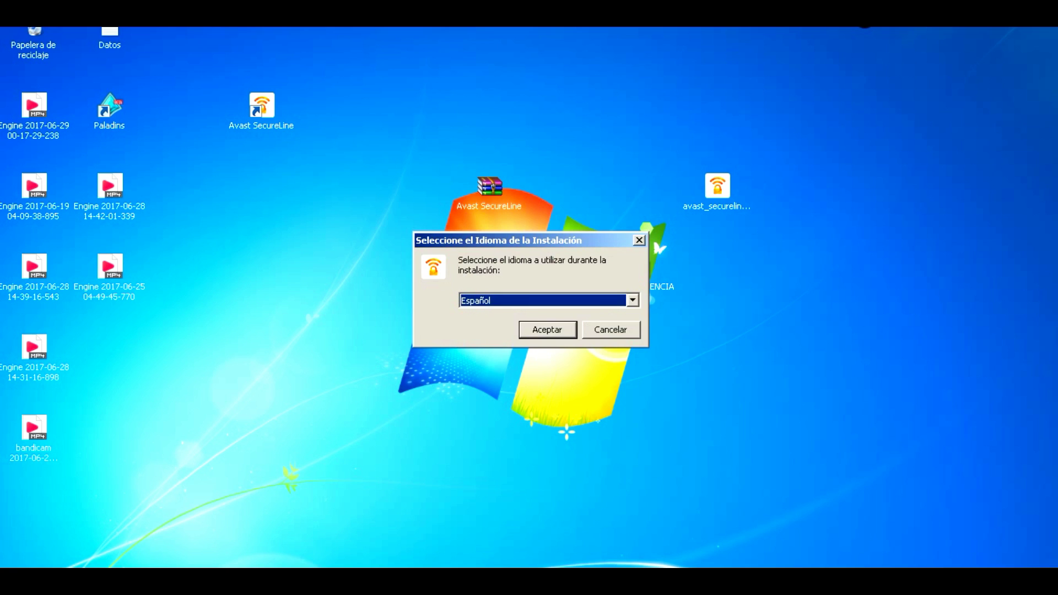
{"action": "key", "text": "Return"}
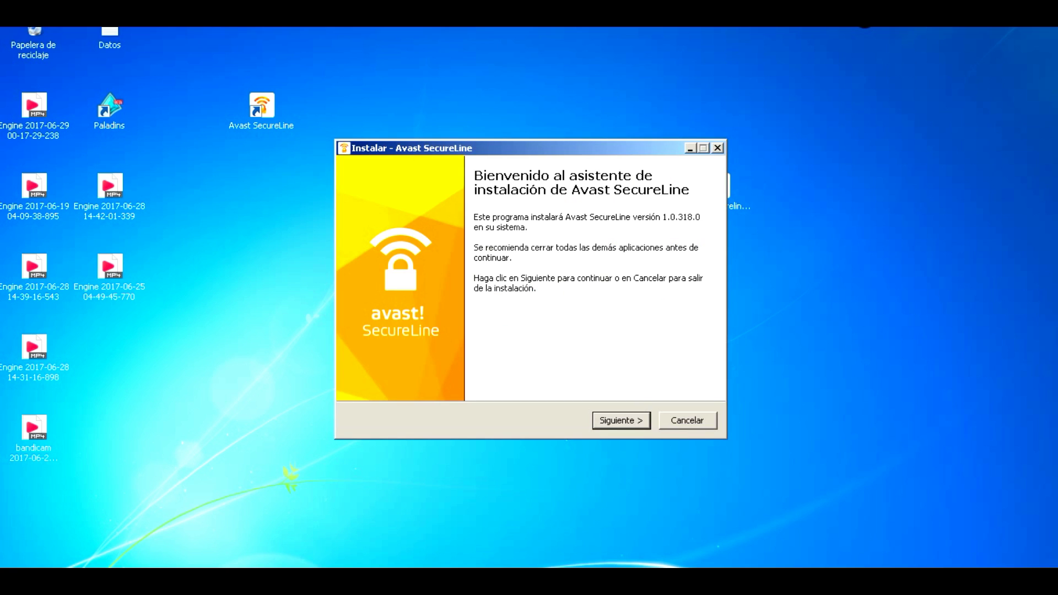
{"action": "key", "text": "Return"}
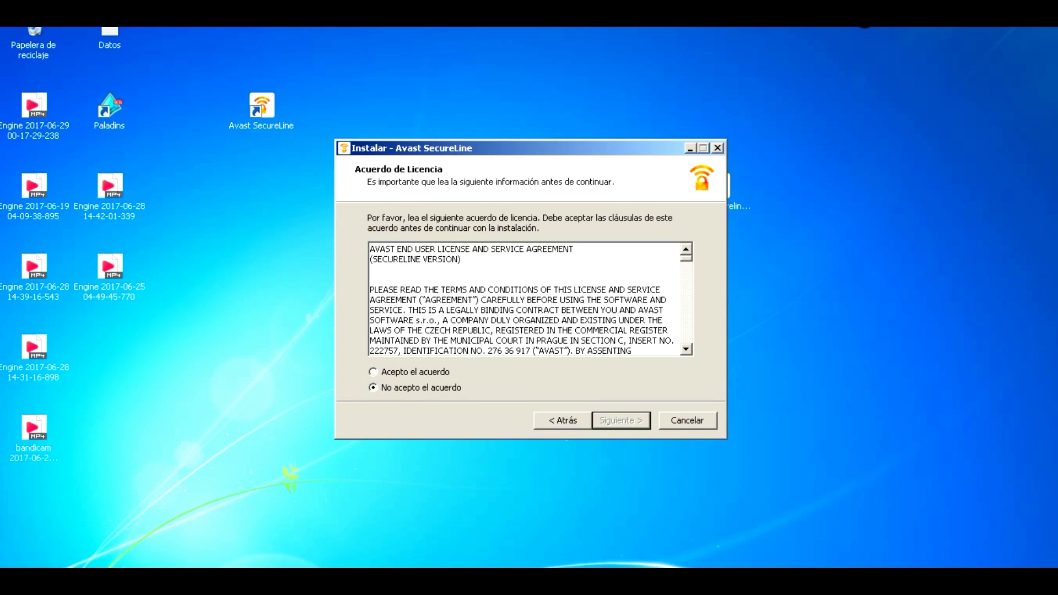
- Accept the licence agreement, install Avast SecureLine and finish the wizard with Start Avast SecureLine enabled
{"action": "key", "text": "alt+a"}
{"action": "key", "text": "Return"}
{"action": "key", "text": "Return"}
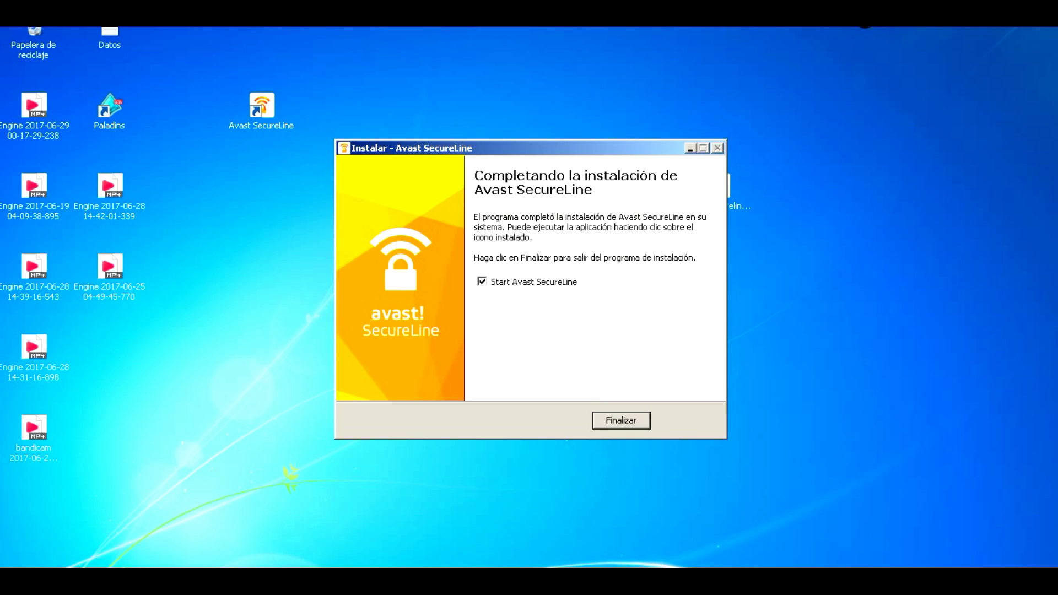
{"action": "key", "text": "Return"}
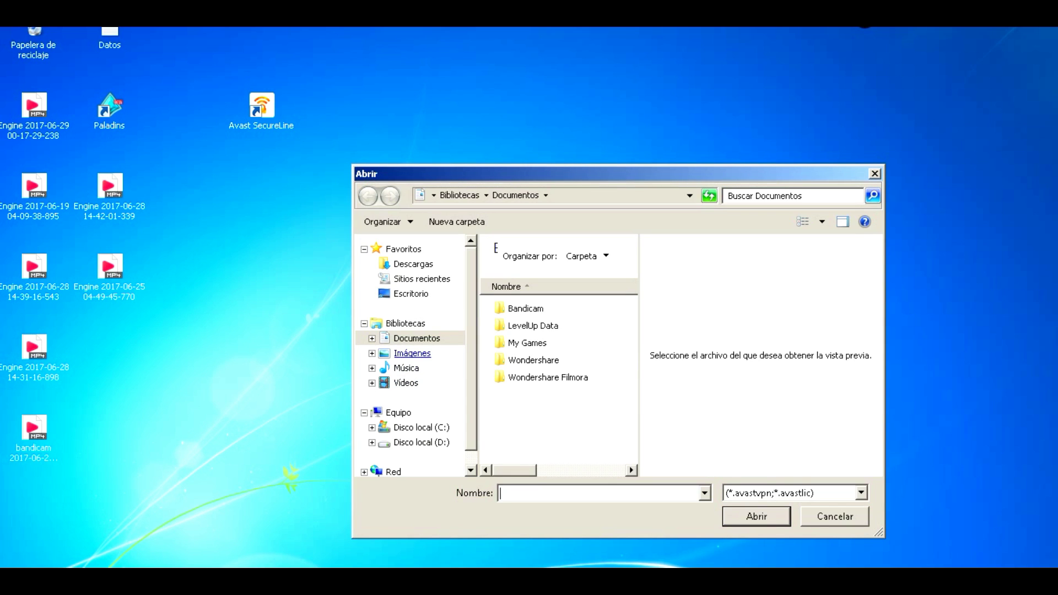
- Load the CRACK-LICENCIA licence file from the Escritorio folder into Avast SecureLine and acknowledge the message
{"action": "left_click_drag", "start_coordinate": [606, 173], "coordinate": [381, 310]}
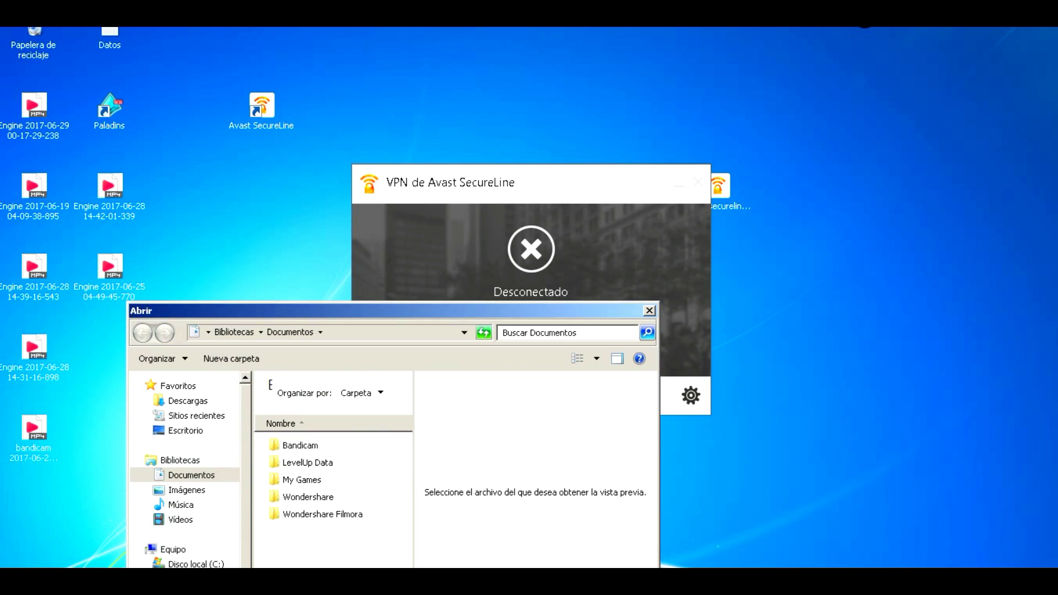
{"action": "left_click", "coordinate": [721, 193]}
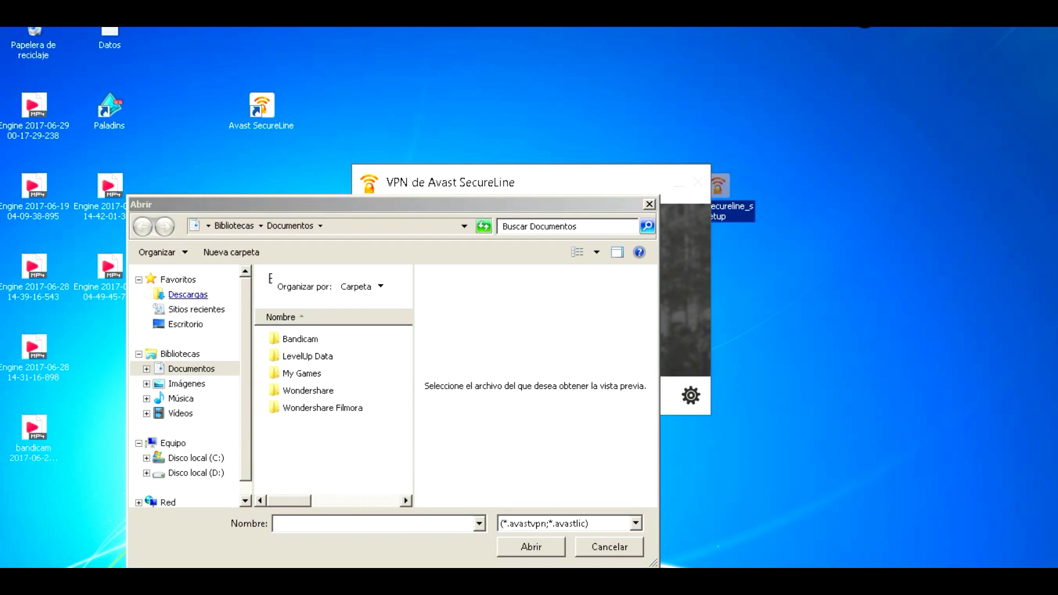
{"action": "left_click", "coordinate": [186, 324]}
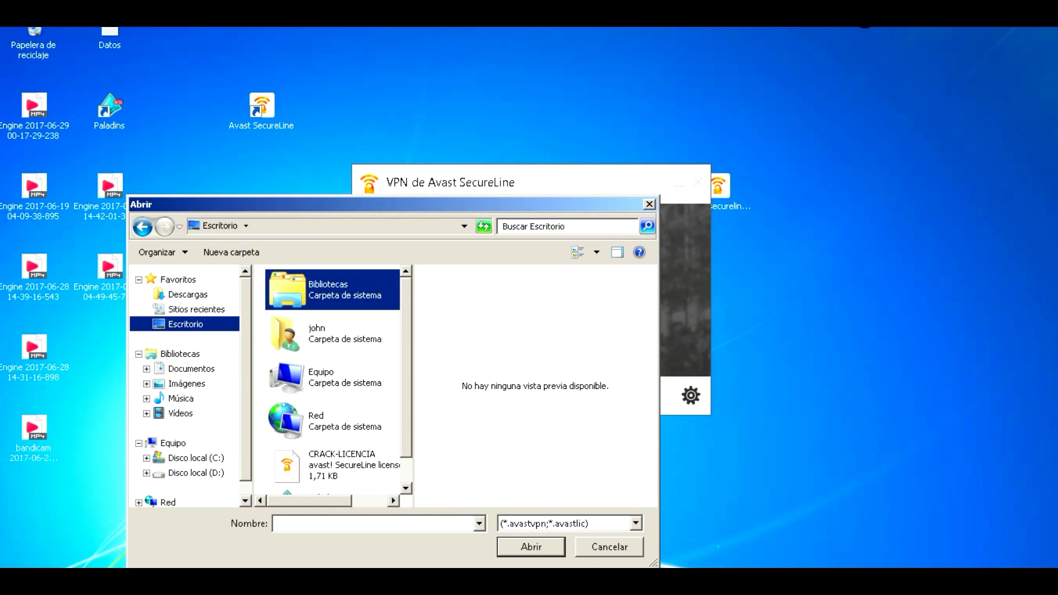
{"action": "left_click_drag", "start_coordinate": [385, 205], "coordinate": [436, 115]}
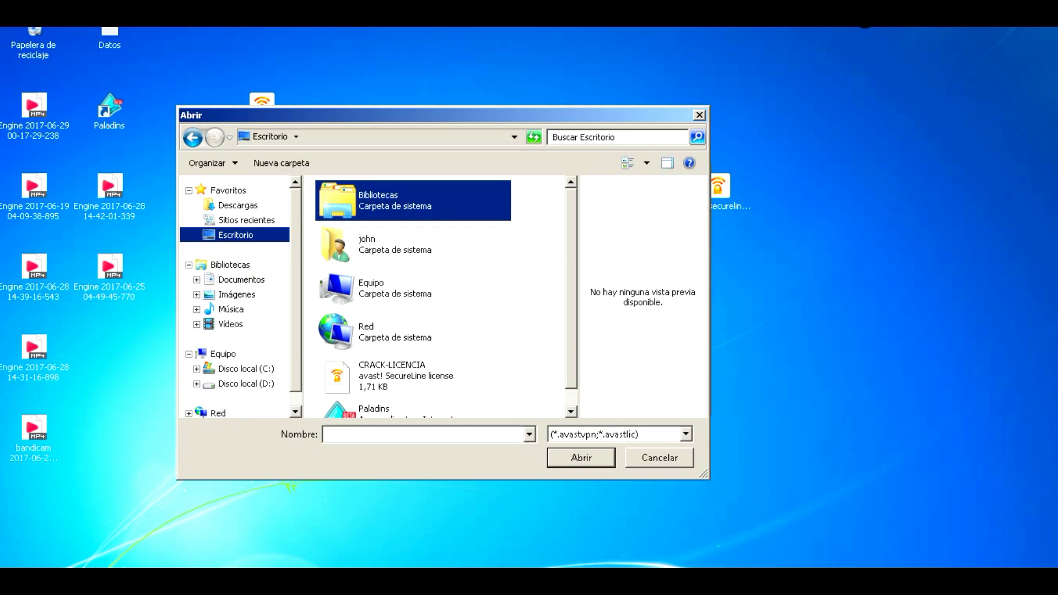
{"action": "left_click", "coordinate": [413, 375]}
{"action": "scroll", "coordinate": [413, 354], "scroll_direction": "down", "scroll_amount": 1}
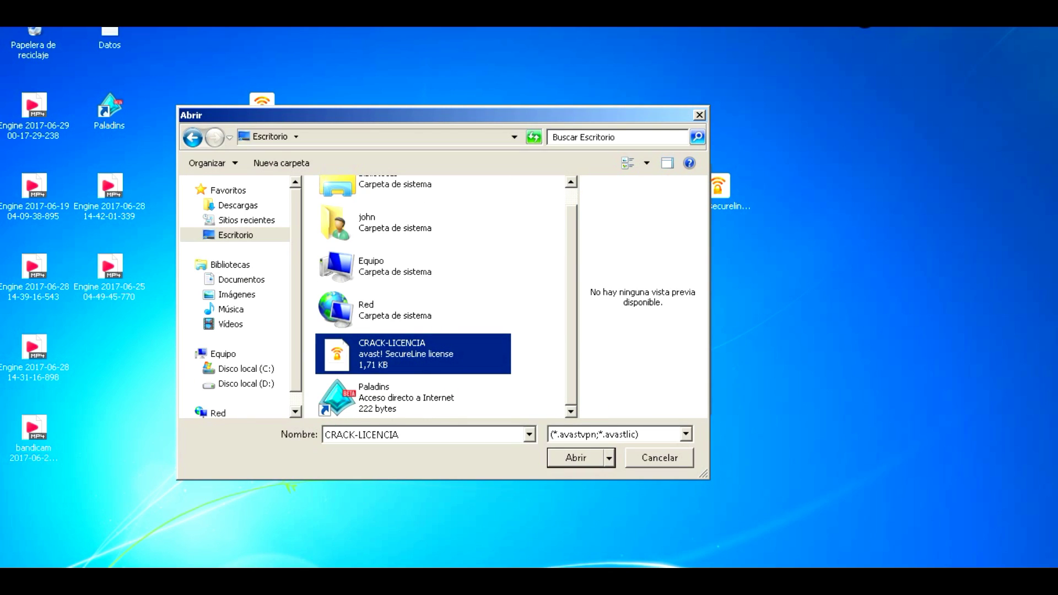
{"action": "key", "text": "Return"}
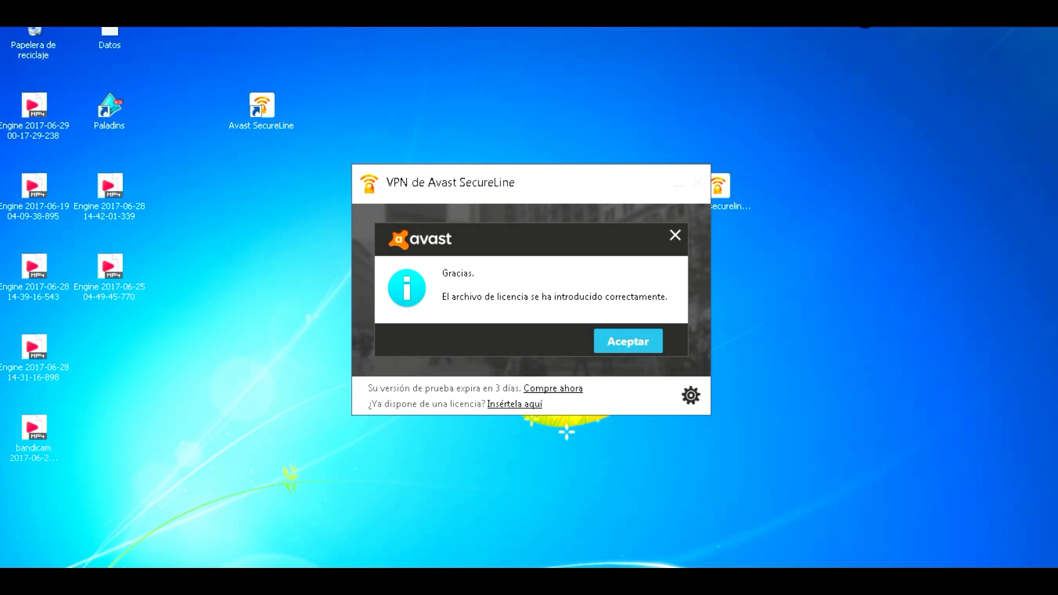
{"action": "key", "text": "Return"}
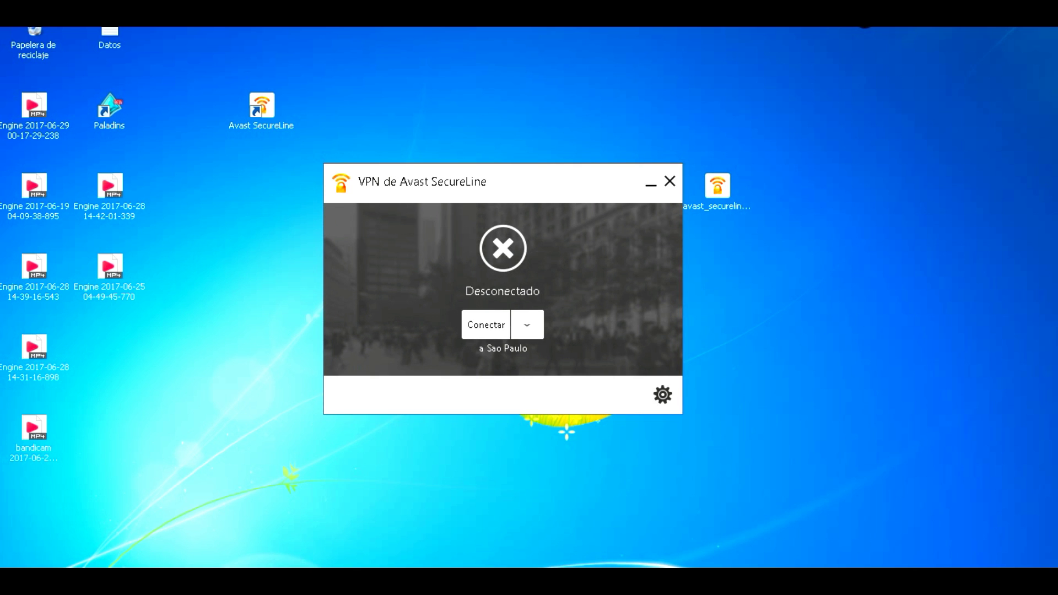
- Line up the Avast SecureLine archive and avast_secureline_setup beside the Avast SecureLine shortcut on the desktop, moving the VPN window out of the way
{"action": "left_click_drag", "start_coordinate": [550, 181], "coordinate": [379, 167]}
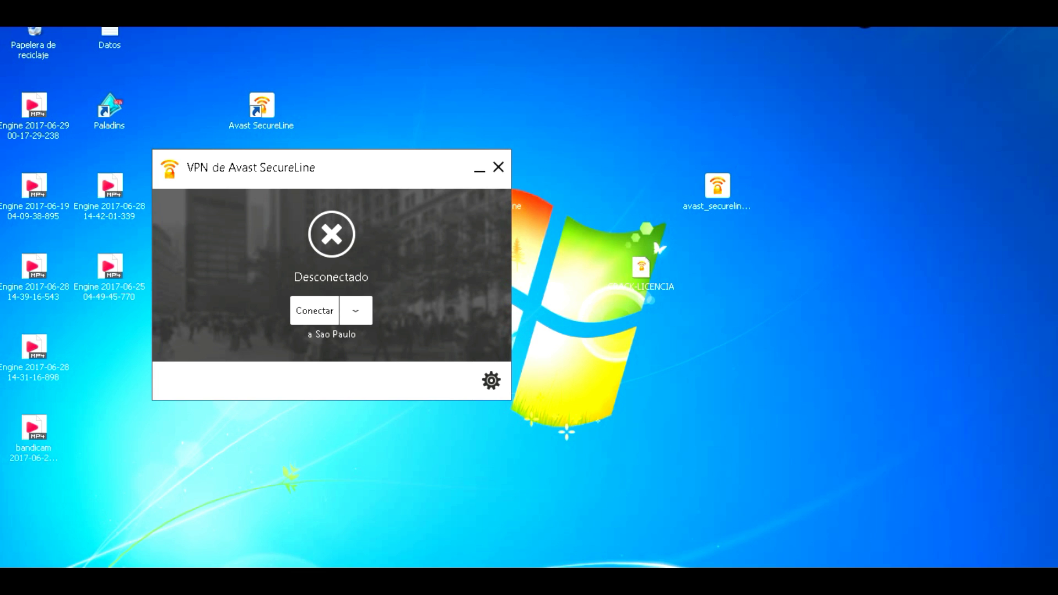
{"action": "left_click", "coordinate": [641, 270]}
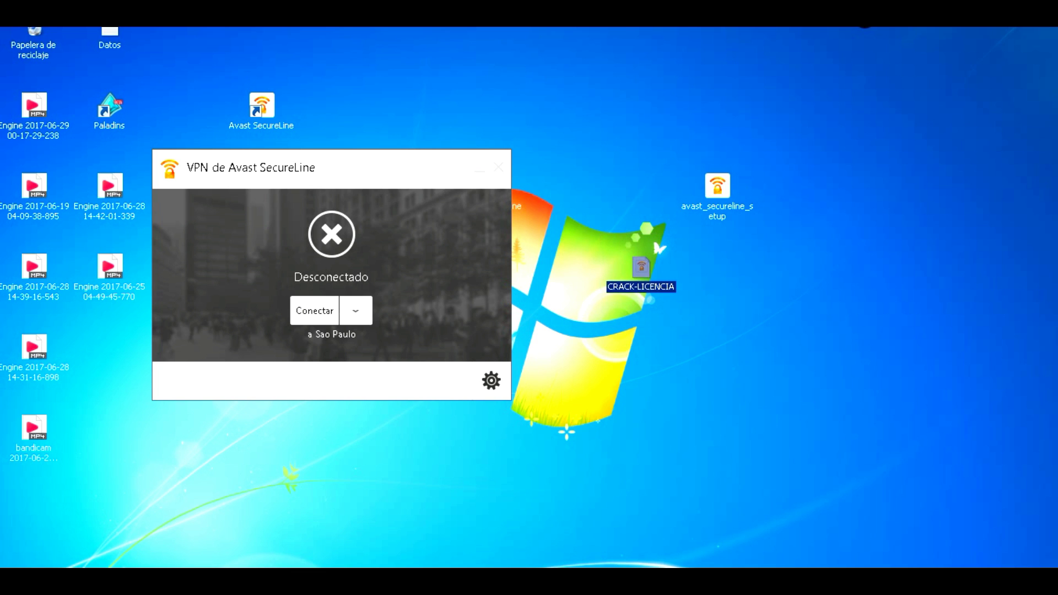
{"action": "left_click_drag", "start_coordinate": [330, 167], "coordinate": [790, 72]}
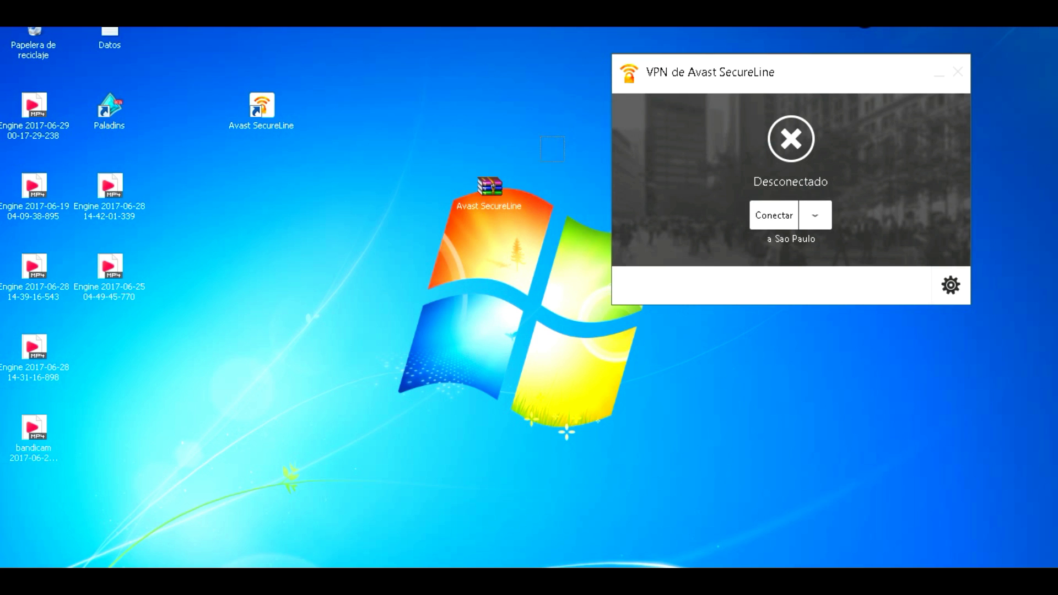
{"action": "left_click", "coordinate": [490, 190]}
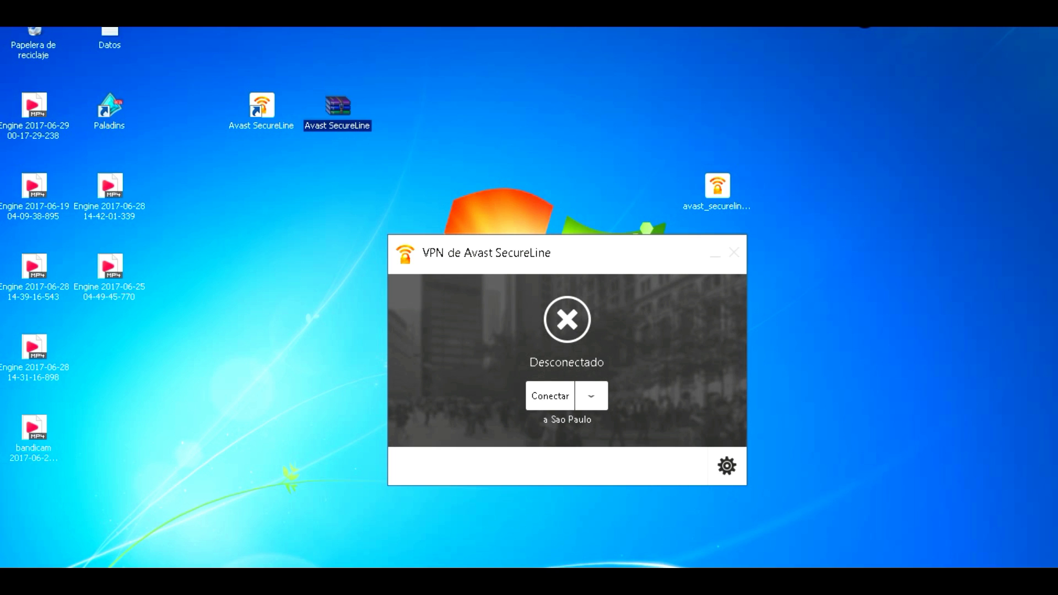
{"action": "left_click_drag", "start_coordinate": [717, 187], "coordinate": [414, 107]}
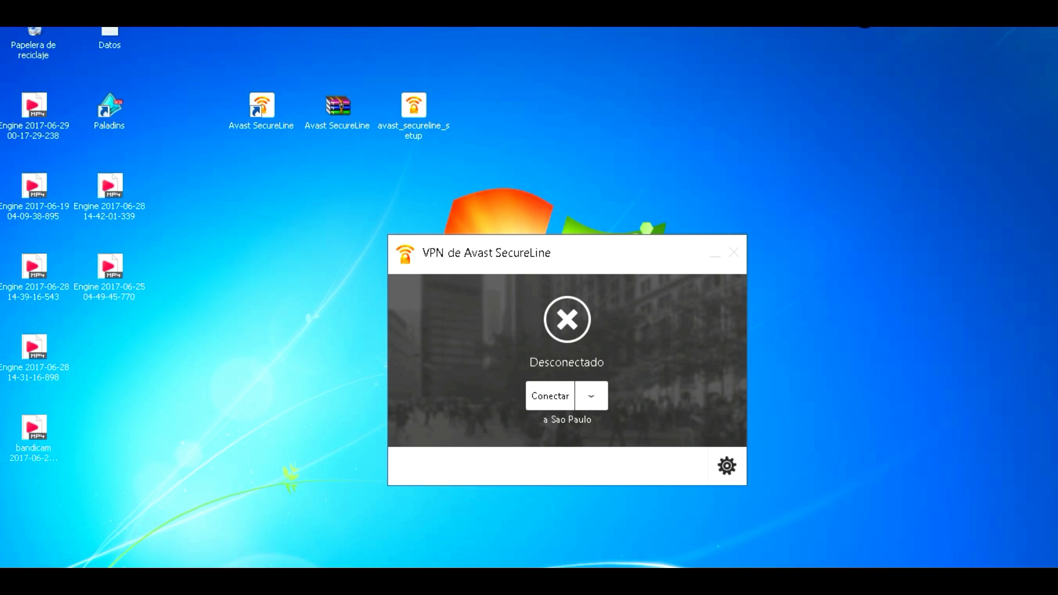
{"action": "left_click_drag", "start_coordinate": [551, 252], "coordinate": [758, 107]}
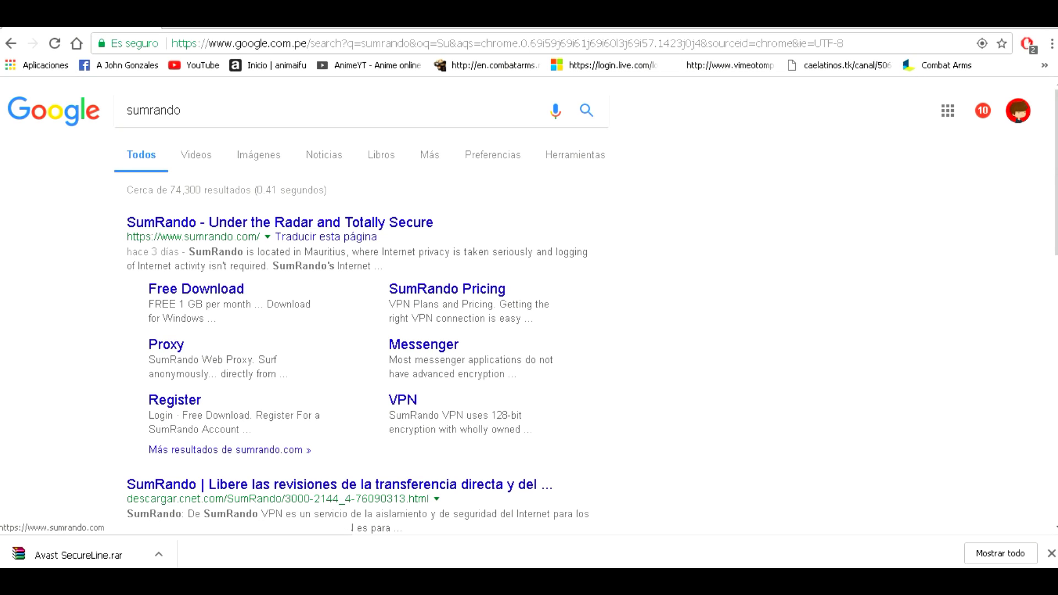
- Switch to Chrome, open SumRando's Free Download page from the search results and download the SumRando VPN setup for Windows
{"action": "left_click", "coordinate": [196, 289]}
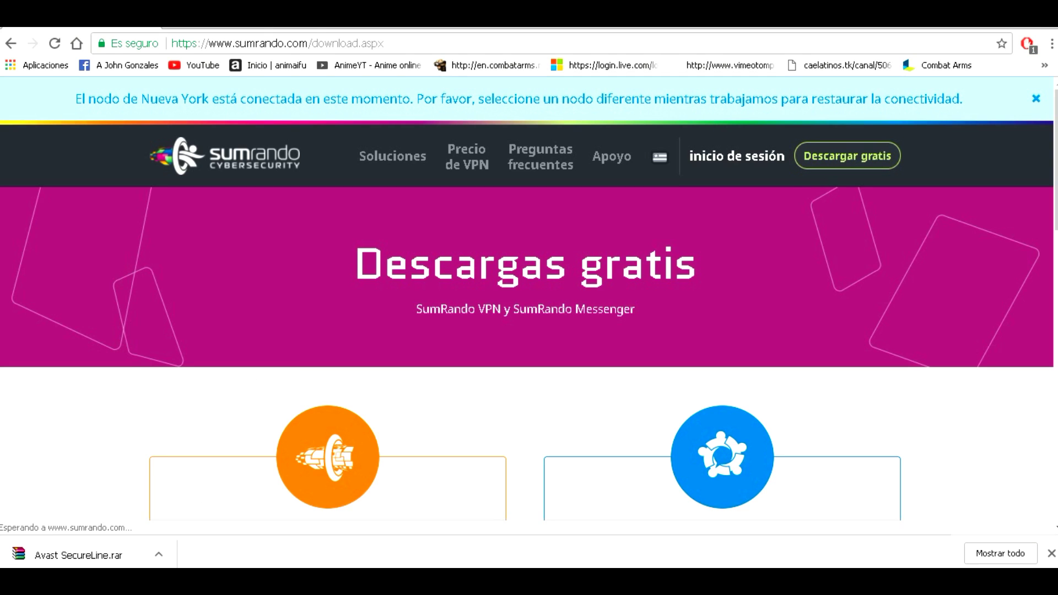
{"action": "scroll", "coordinate": [529, 303], "scroll_direction": "down", "scroll_amount": 4}
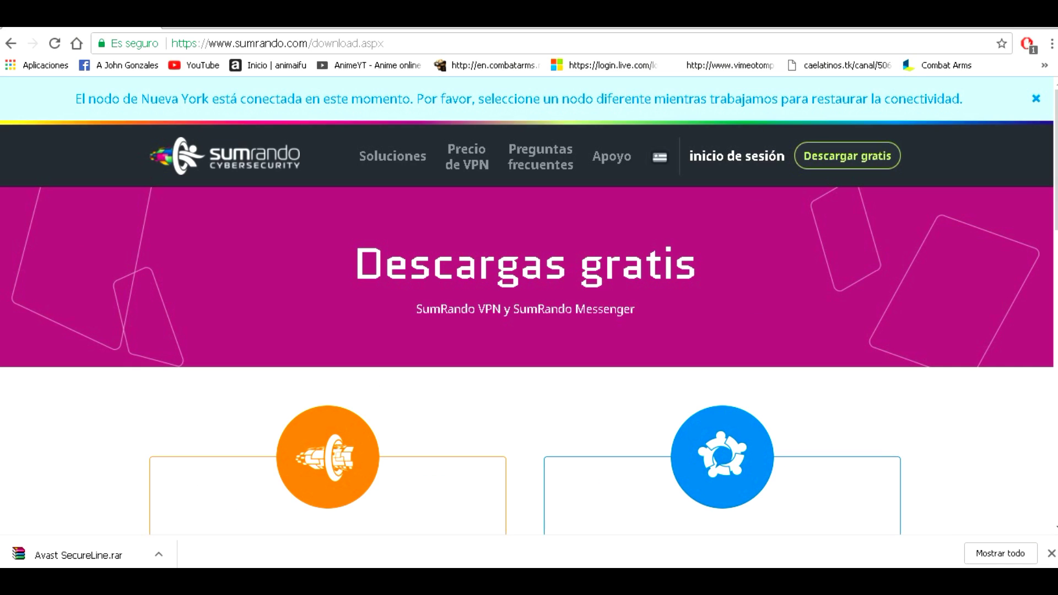
{"action": "scroll", "coordinate": [281, 320], "scroll_direction": "down", "scroll_amount": 7}
{"action": "left_click", "coordinate": [281, 322]}
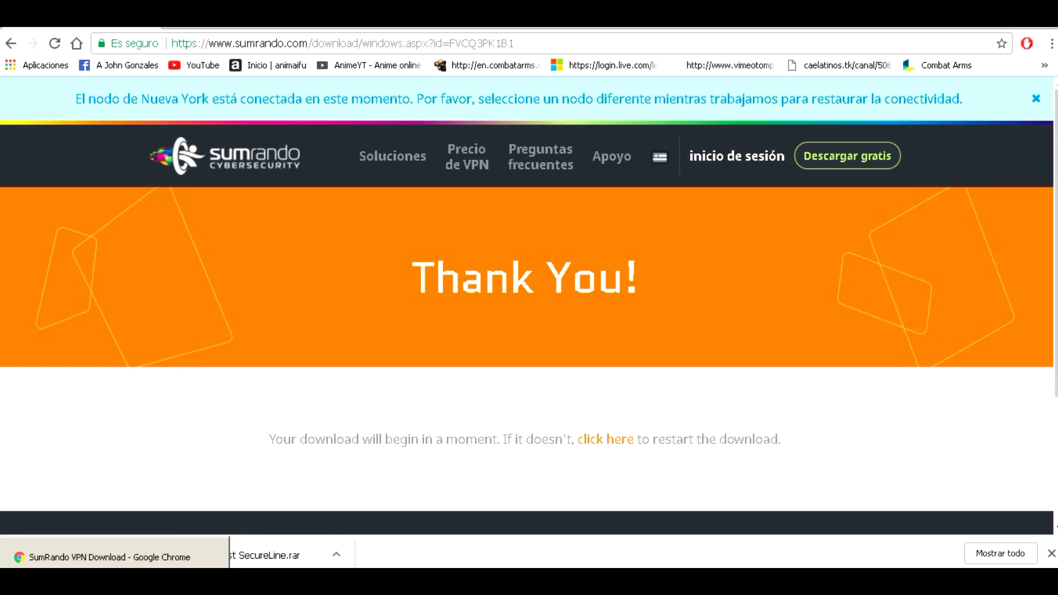
- Open the Descargas folder and view the properties of sumrando setup, leaving them unchanged
{"action": "key", "text": "super+e"}
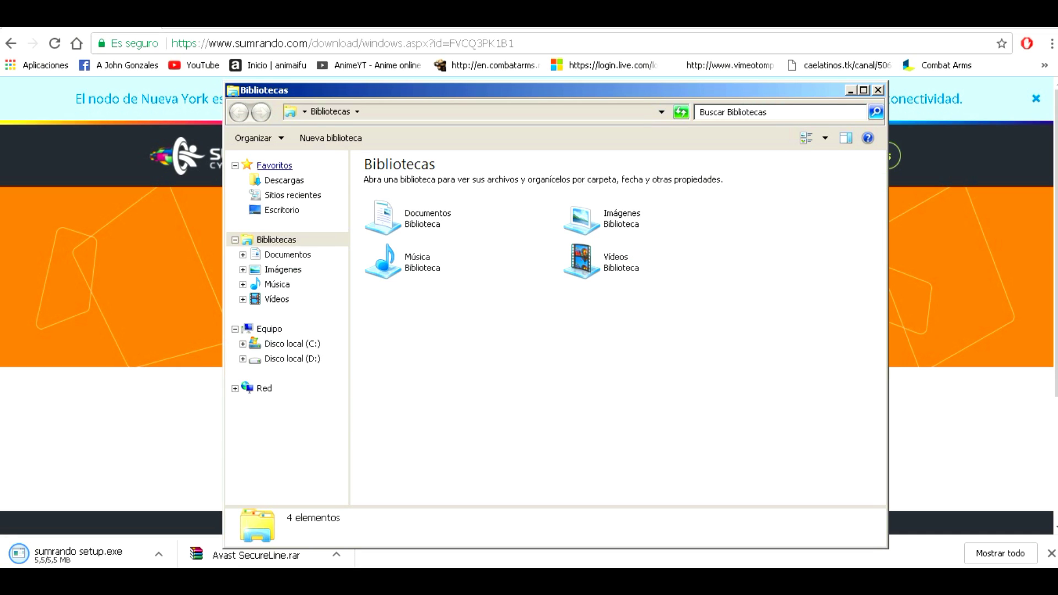
{"action": "left_click", "coordinate": [284, 181]}
{"action": "right_click", "coordinate": [417, 406]}
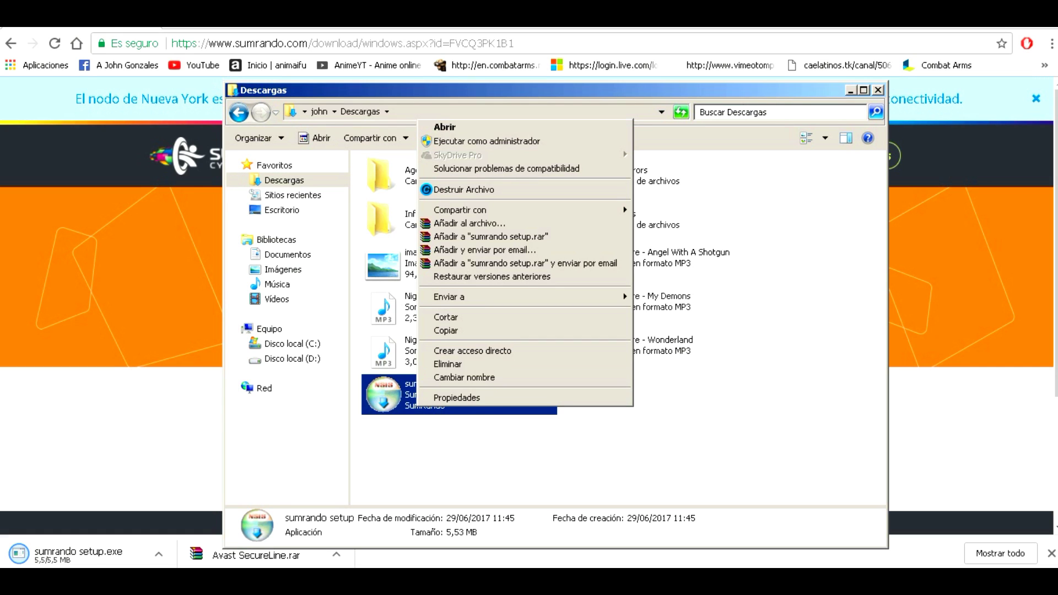
{"action": "left_click", "coordinate": [441, 397]}
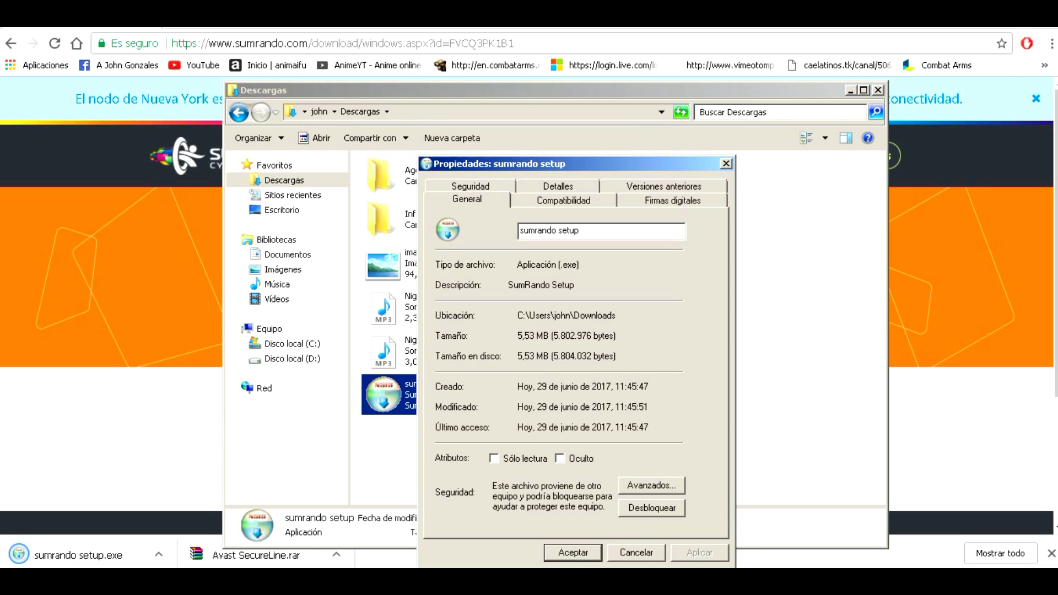
{"action": "left_click", "coordinate": [636, 553]}
- Run sumrando setup as administrator, install SumRando and allow the VPN Tunnel Adapter device software
{"action": "right_click", "coordinate": [430, 388]}
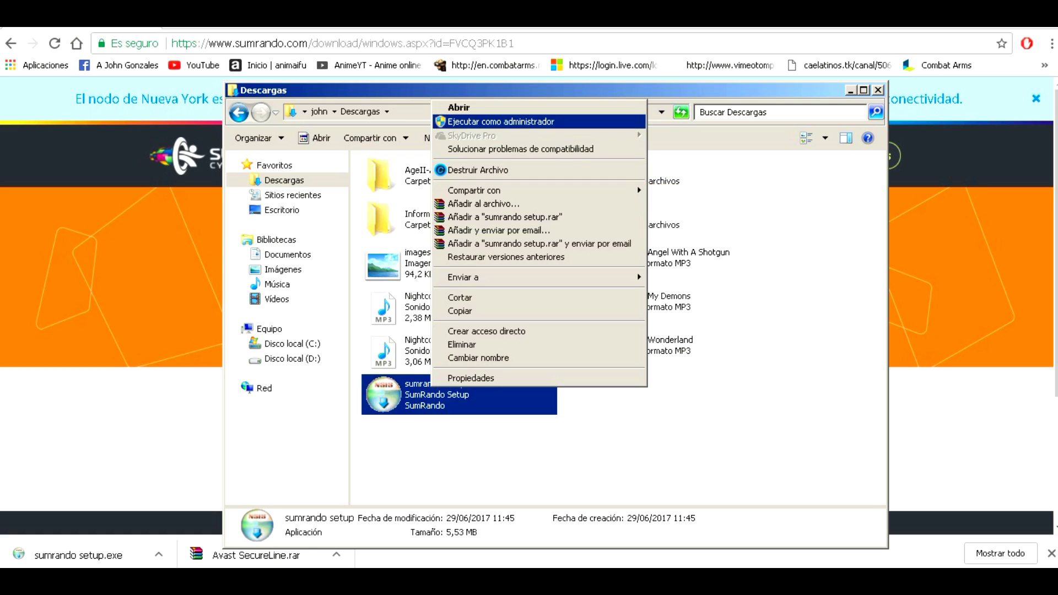
{"action": "left_click", "coordinate": [474, 121]}
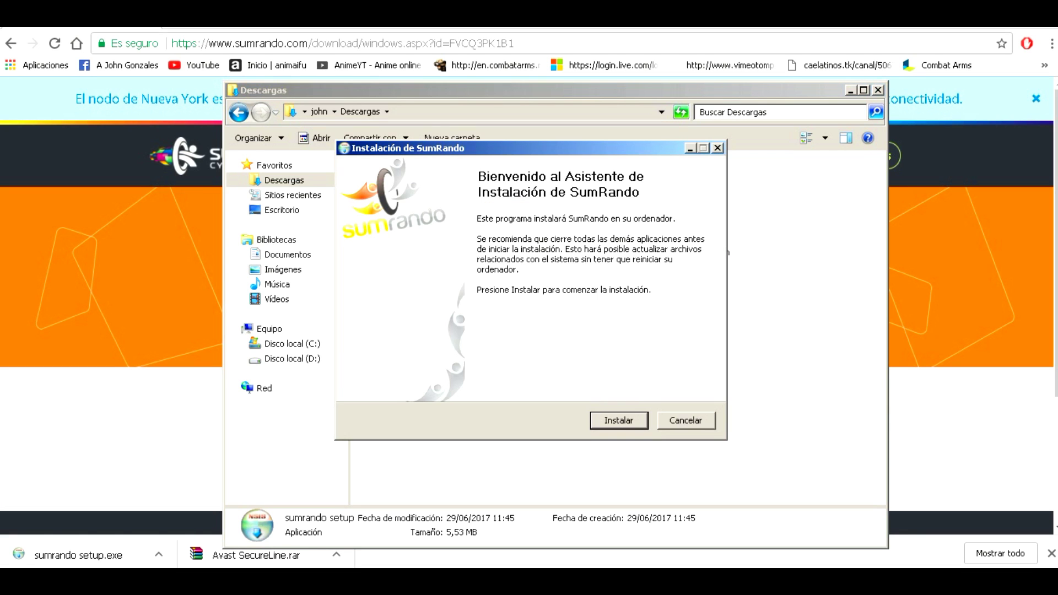
{"action": "key", "text": "Return"}
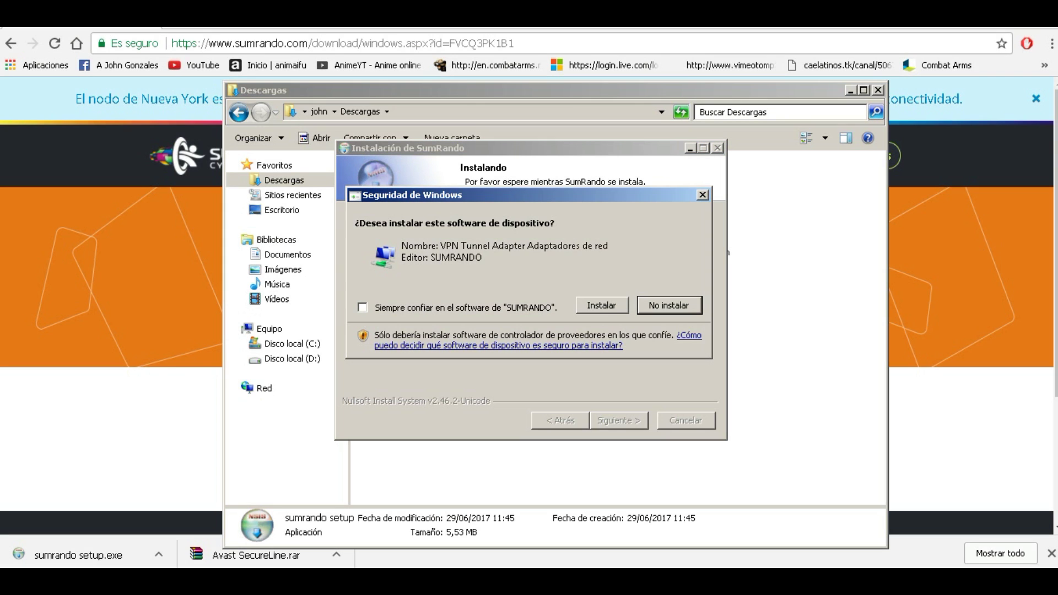
{"action": "left_click", "coordinate": [601, 306]}
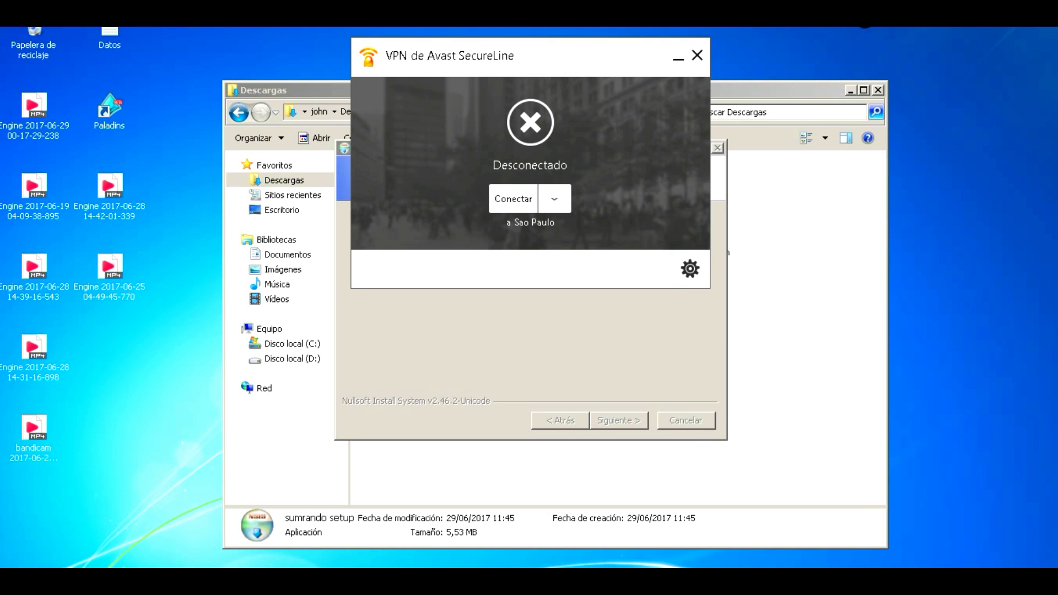
- Close the Descargas folder and exit Avast SecureLine completely after checking its list of connection locations
{"action": "left_click", "coordinate": [555, 199]}
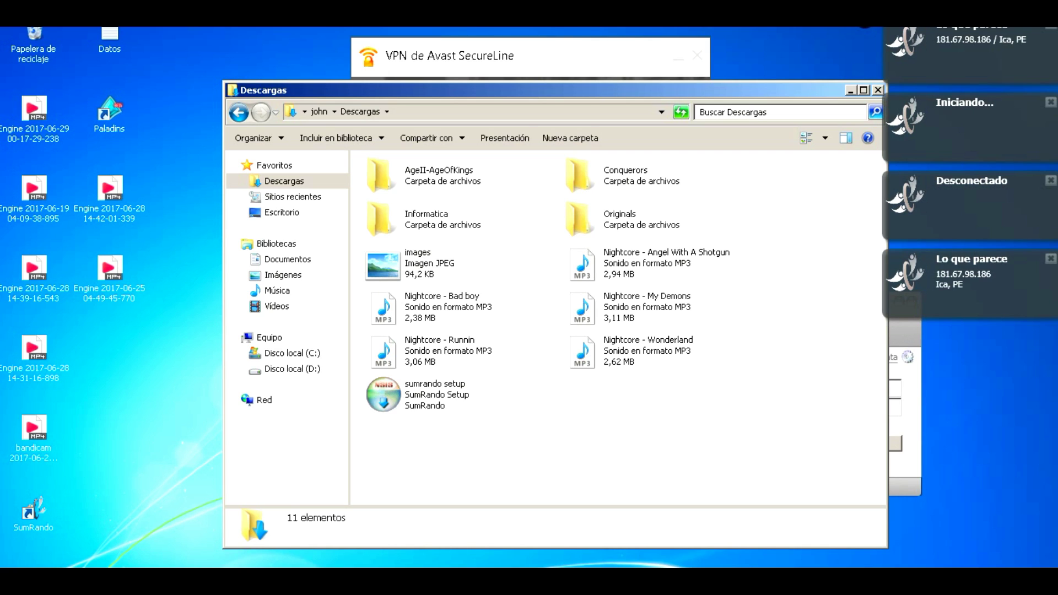
{"action": "left_click", "coordinate": [877, 90]}
{"action": "left_click", "coordinate": [698, 55]}
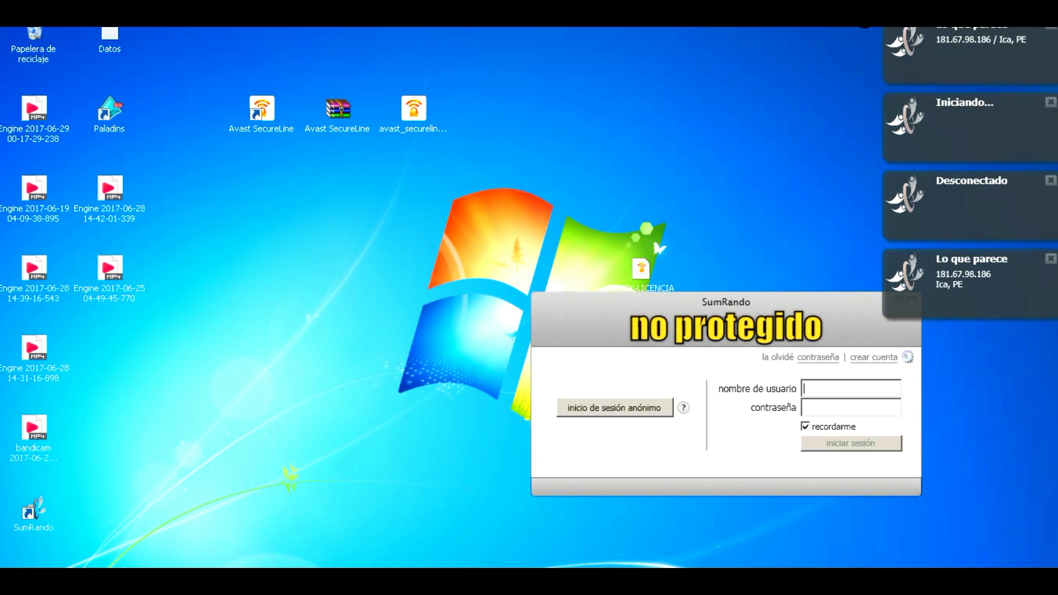
{"action": "right_click", "coordinate": [909, 524]}
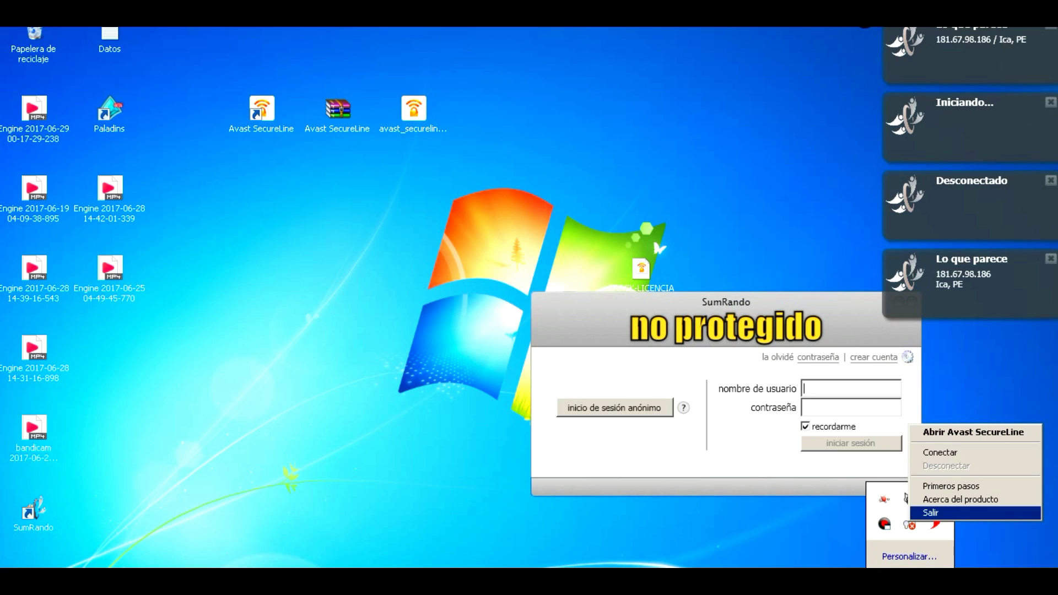
{"action": "left_click", "coordinate": [937, 513]}
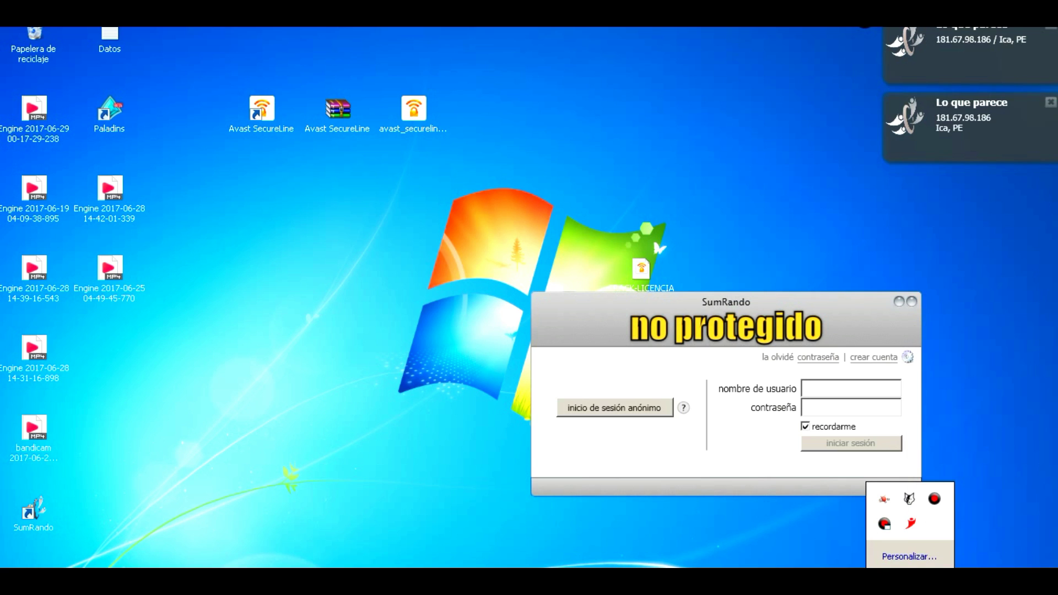
- Log in to SumRando anonymously, select Conecte a un país determinado with Brasil as the country, and close its window
{"action": "left_click_drag", "start_coordinate": [726, 302], "coordinate": [583, 175]}
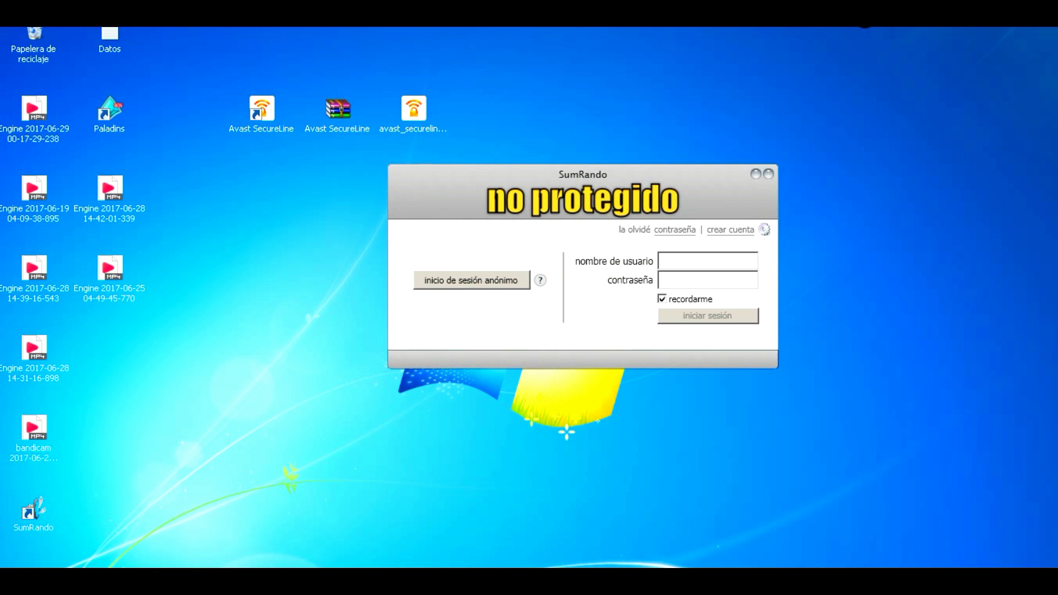
{"action": "left_click", "coordinate": [471, 280]}
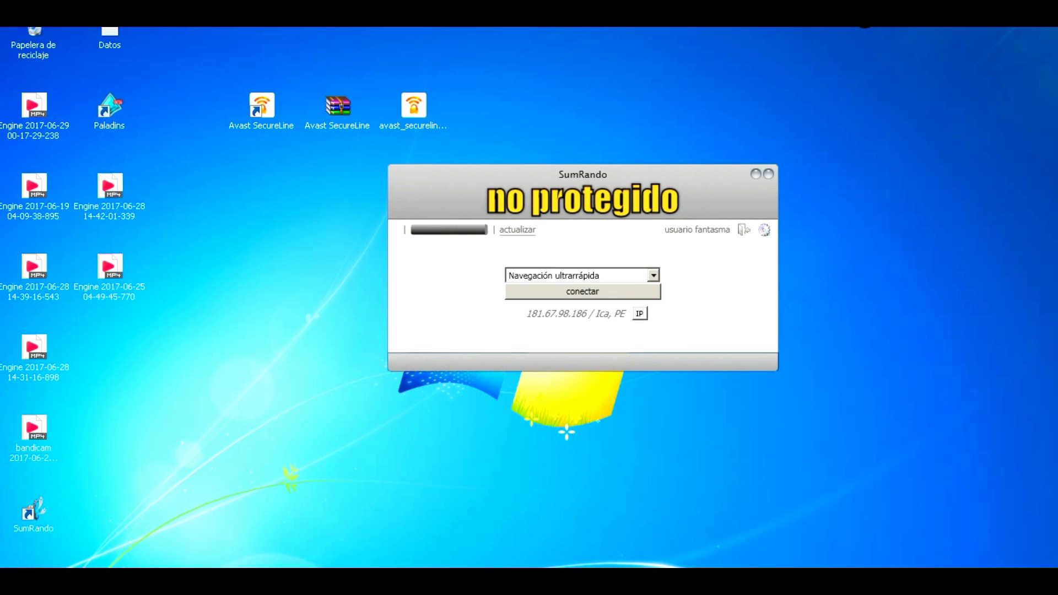
{"action": "left_click", "coordinate": [653, 276]}
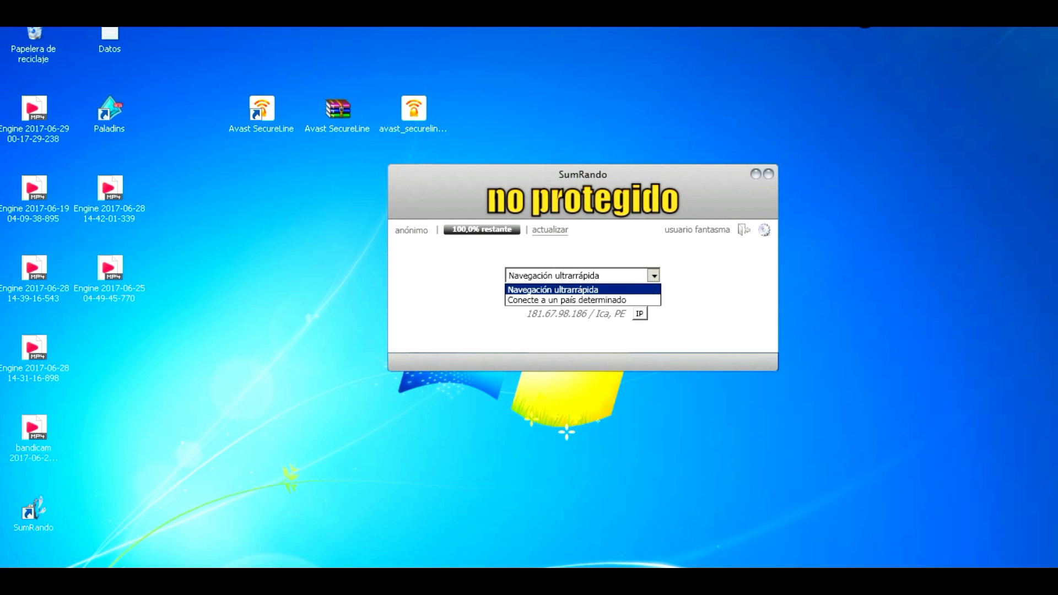
{"action": "left_click", "coordinate": [567, 300]}
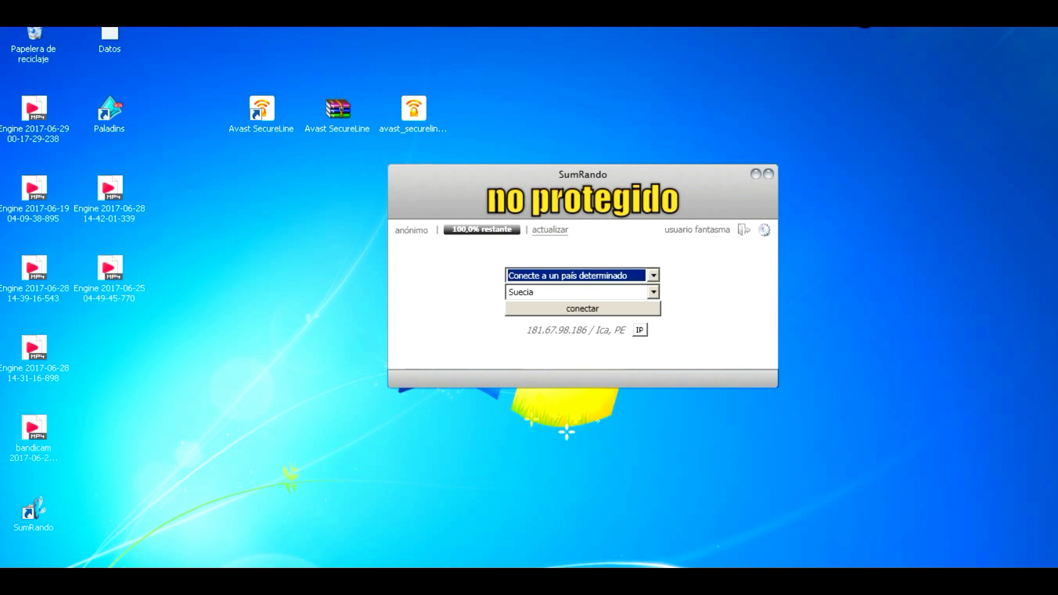
{"action": "left_click", "coordinate": [653, 292]}
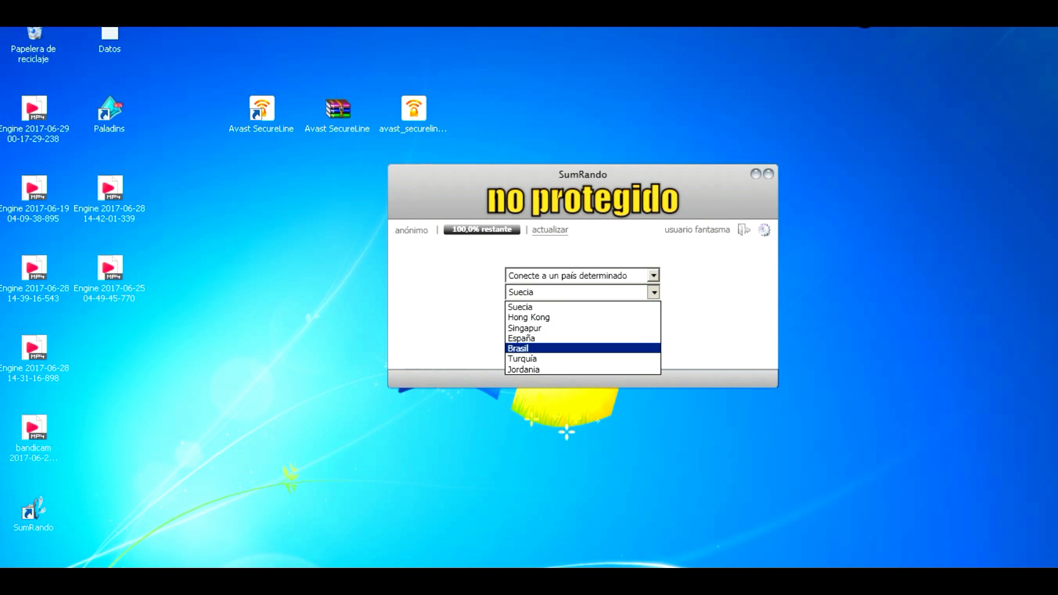
{"action": "left_click", "coordinate": [518, 348]}
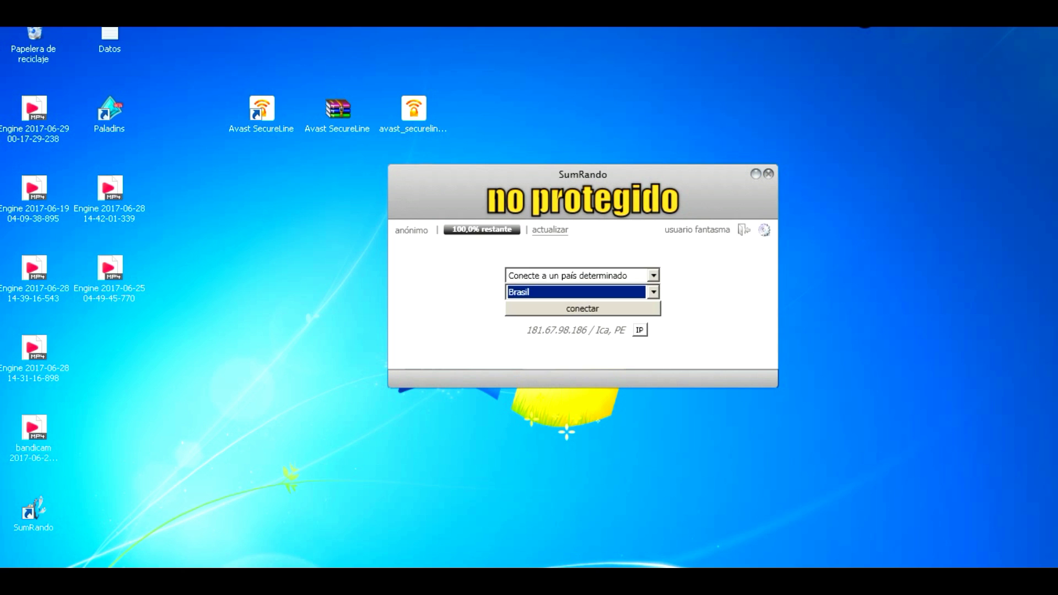
{"action": "left_click", "coordinate": [768, 174]}
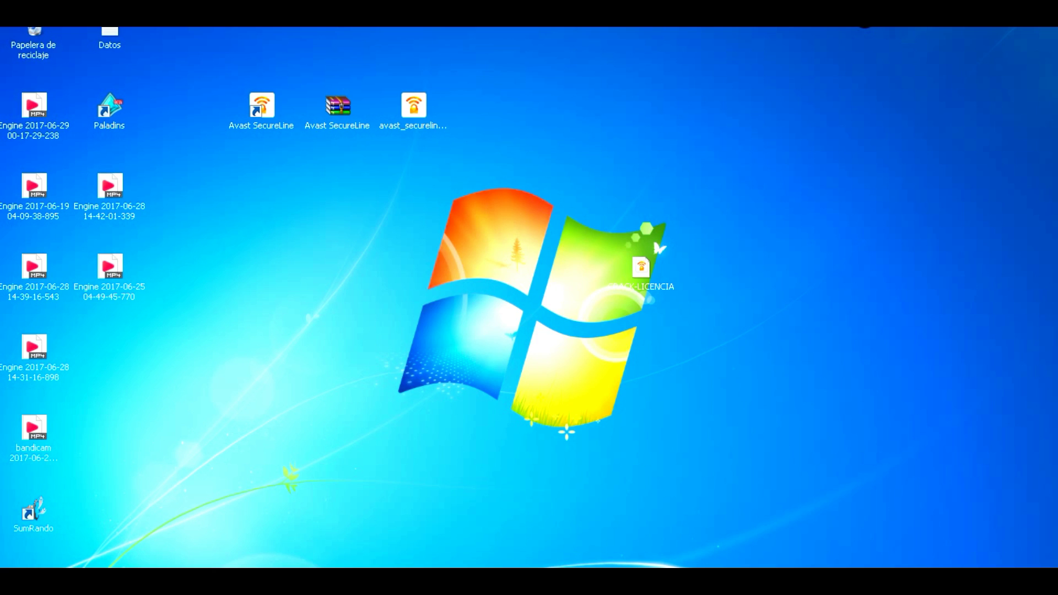
{"action": "left_click", "coordinate": [337, 110]}
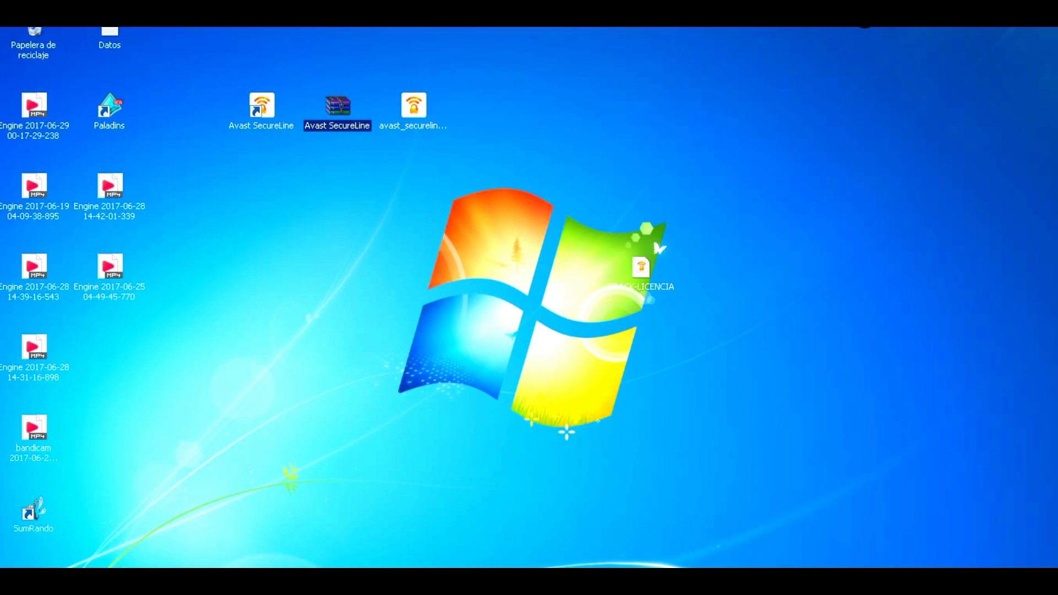
{"action": "left_click", "coordinate": [413, 110]}
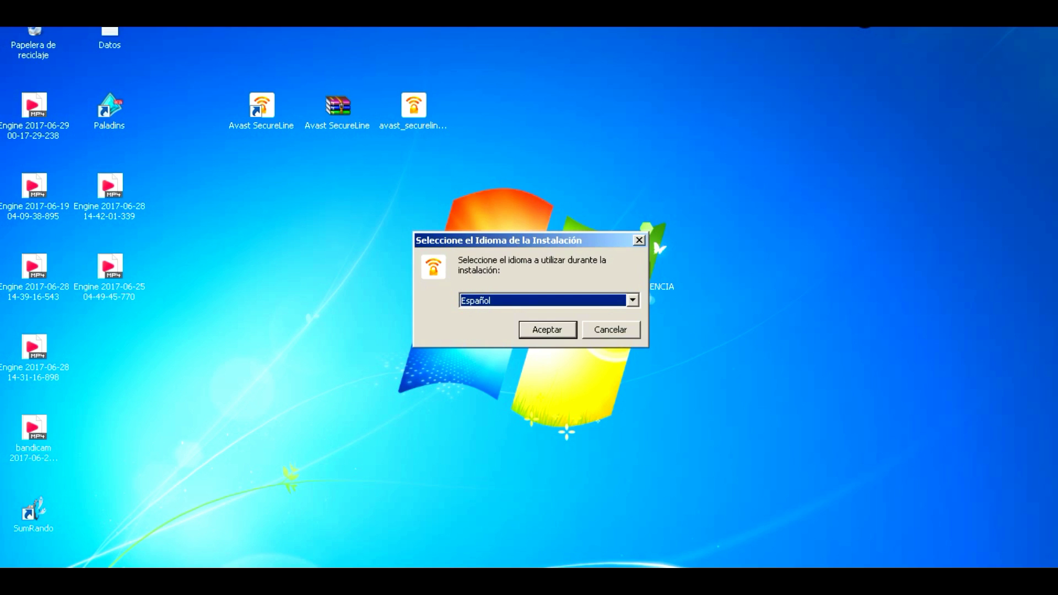
{"action": "key", "text": "Return"}
- Move avast_secureline_setup away from the other desktop icons, and open Avast SecureLine from its shortcut to connect to Sao Paulo
{"action": "left_click_drag", "start_coordinate": [413, 107], "coordinate": [565, 32]}
{"action": "left_click", "coordinate": [261, 110]}
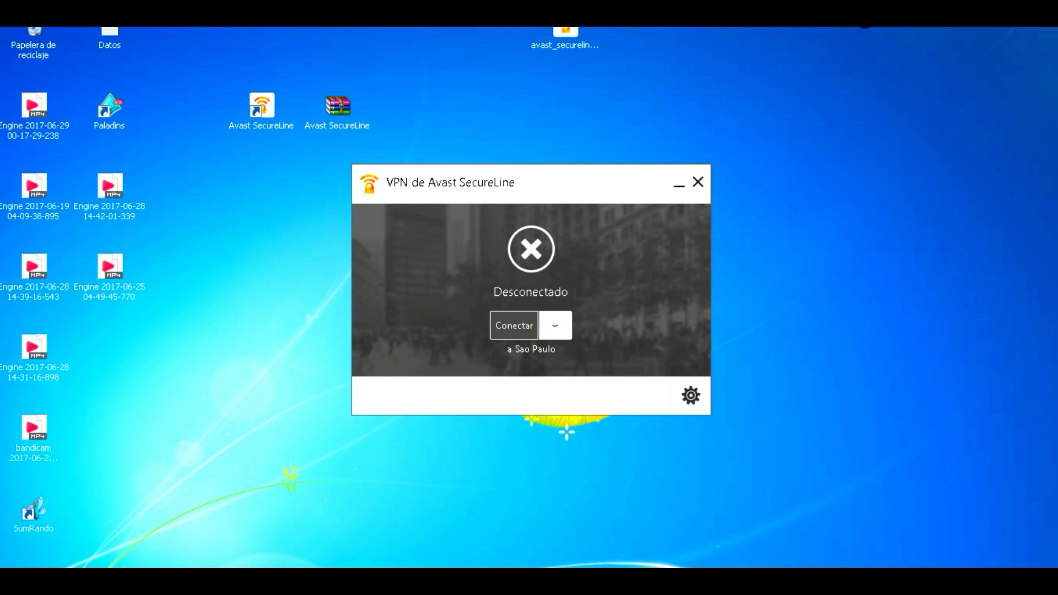
{"action": "left_click", "coordinate": [513, 325]}
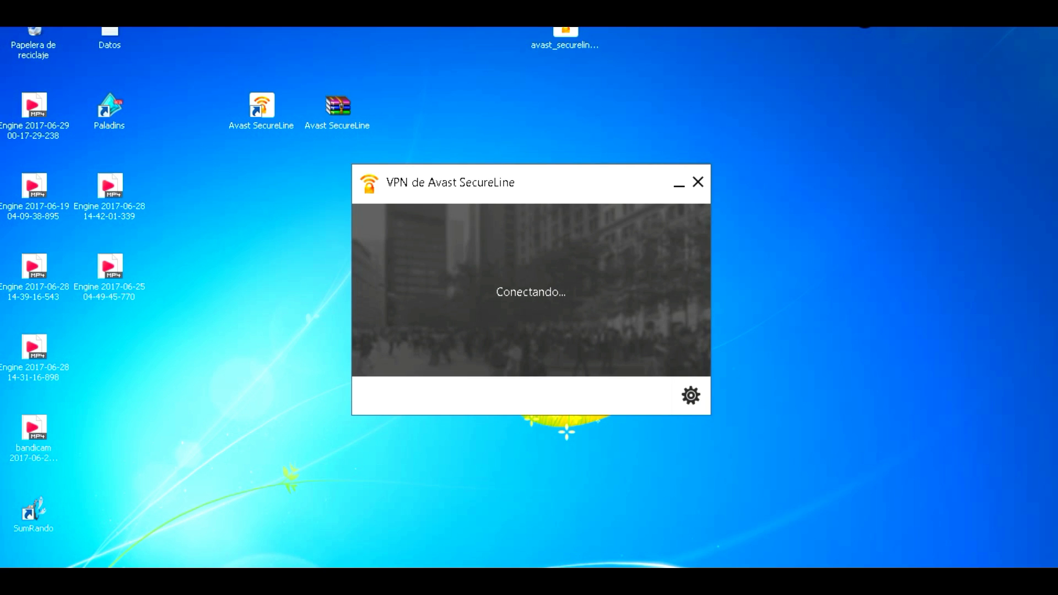
- Switch to TeamSpeak 3 Client, decline the available update and connect to the bookmarked _DynCorp ts server
{"action": "key", "text": "super"}
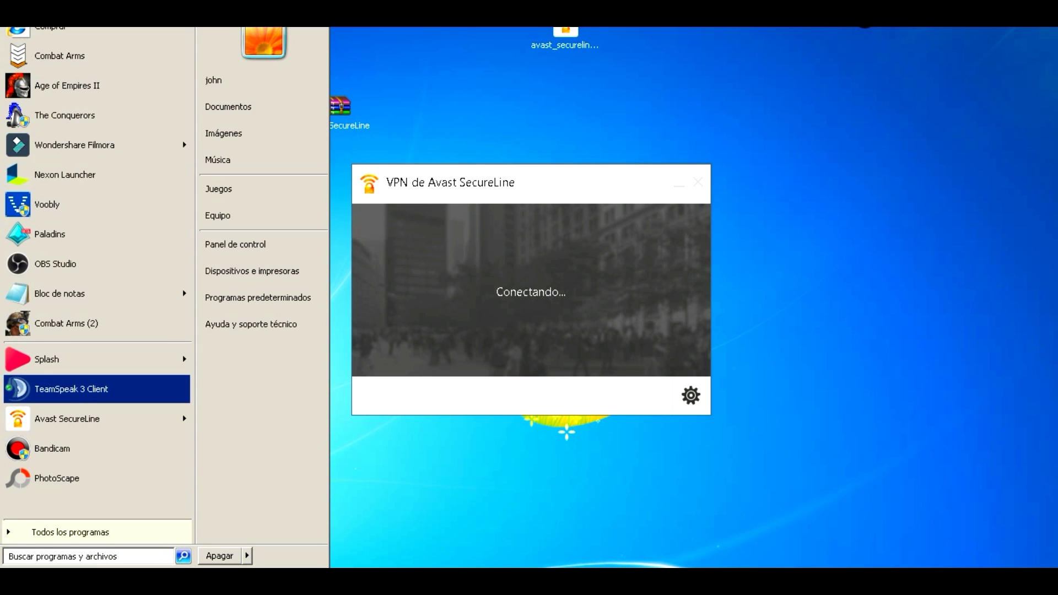
{"action": "key", "text": "Escape"}
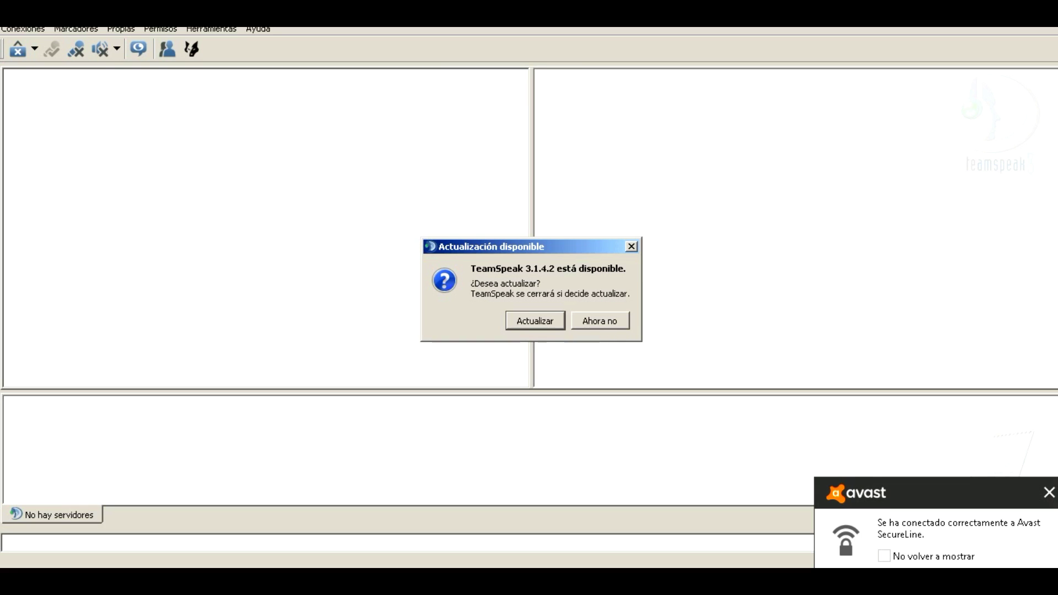
{"action": "left_click", "coordinate": [600, 321]}
{"action": "left_click", "coordinate": [76, 29]}
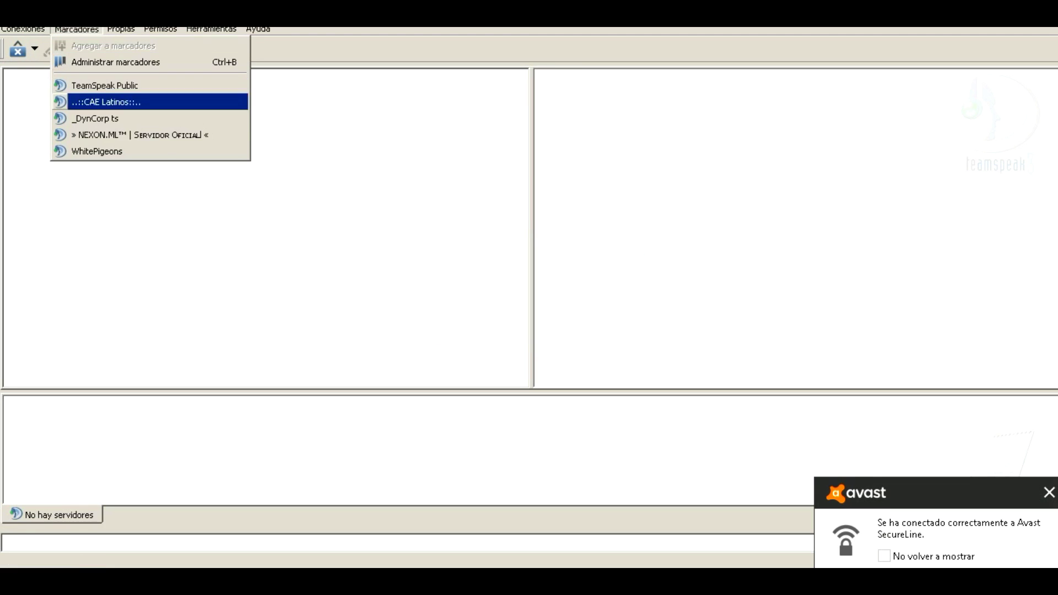
{"action": "key", "text": "Return"}
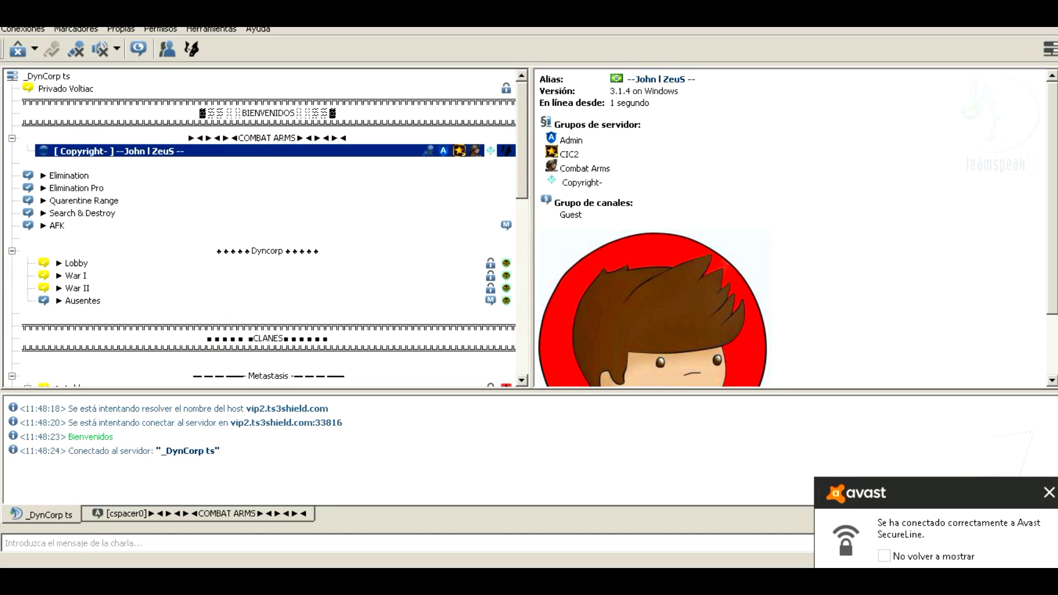
- Inspect your own client's details under COMBAT ARMS, including alias flag, version and time online, and view the Elimination channel's info
{"action": "left_click", "coordinate": [267, 138]}
{"action": "left_click", "coordinate": [119, 151]}
{"action": "left_click_drag", "start_coordinate": [696, 79], "coordinate": [543, 103]}
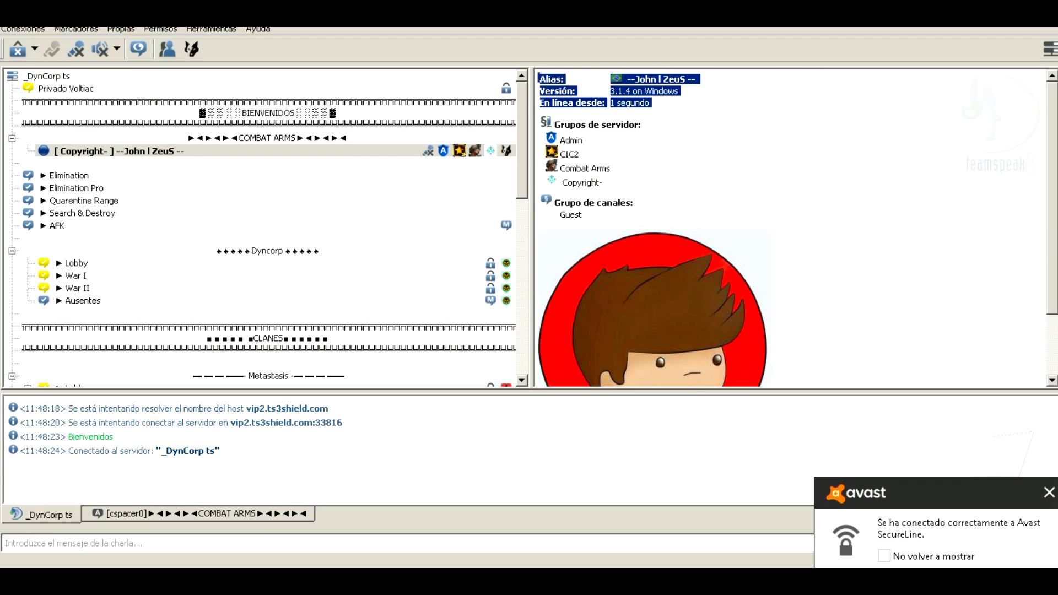
{"action": "left_click", "coordinate": [69, 175]}
{"action": "scroll", "coordinate": [266, 228], "scroll_direction": "down", "scroll_amount": 1}
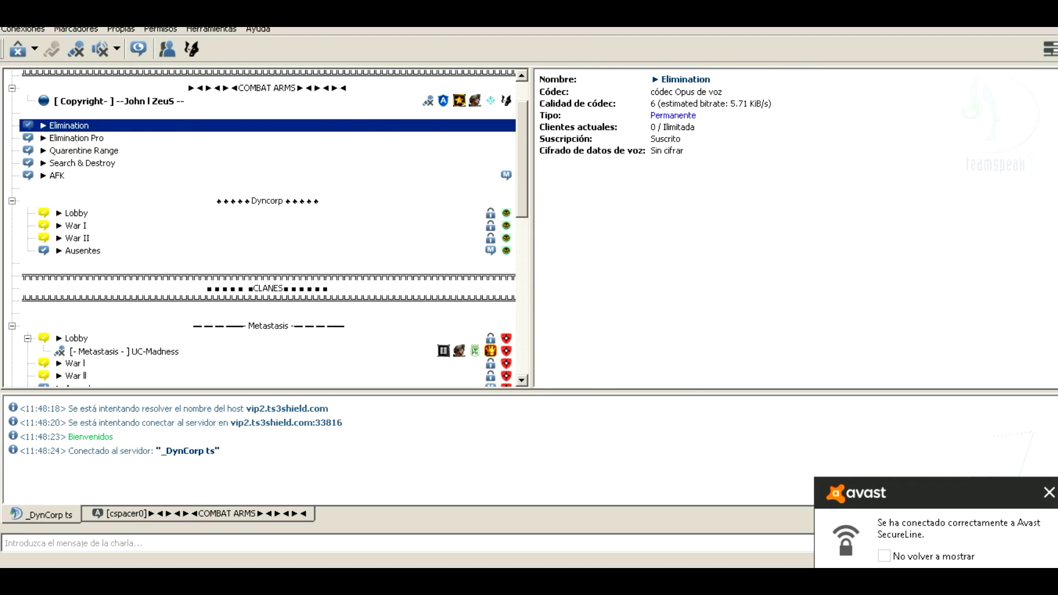
- Examine the country flags and client details of the members in the BigCosTa and Metastasis lobbies, and compare them with your own client
{"action": "scroll", "coordinate": [268, 228], "scroll_direction": "down", "scroll_amount": 4}
{"action": "left_click", "coordinate": [105, 239]}
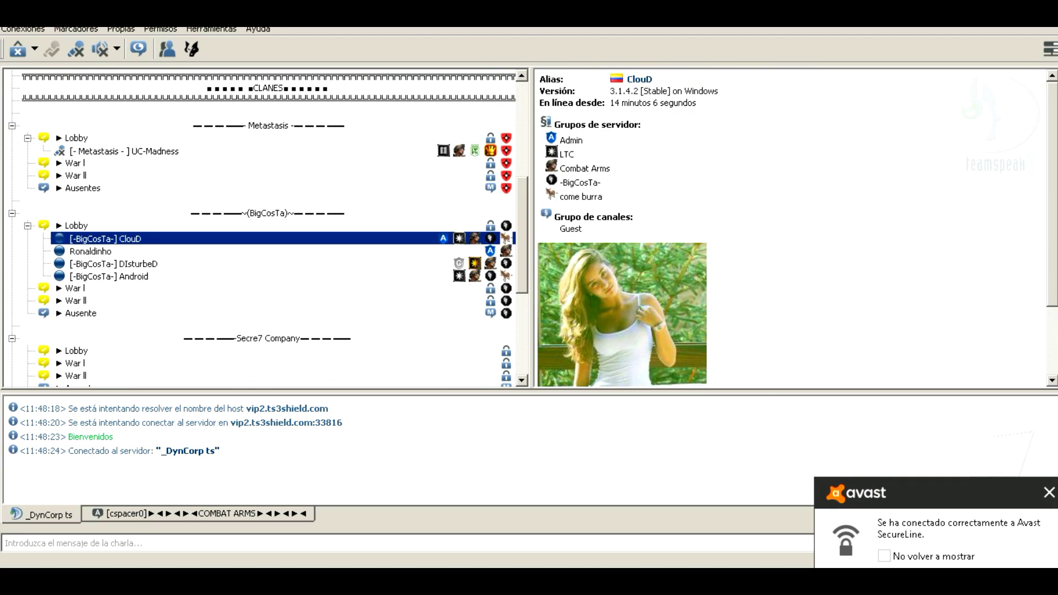
{"action": "left_click", "coordinate": [90, 251]}
{"action": "left_click", "coordinate": [113, 263]}
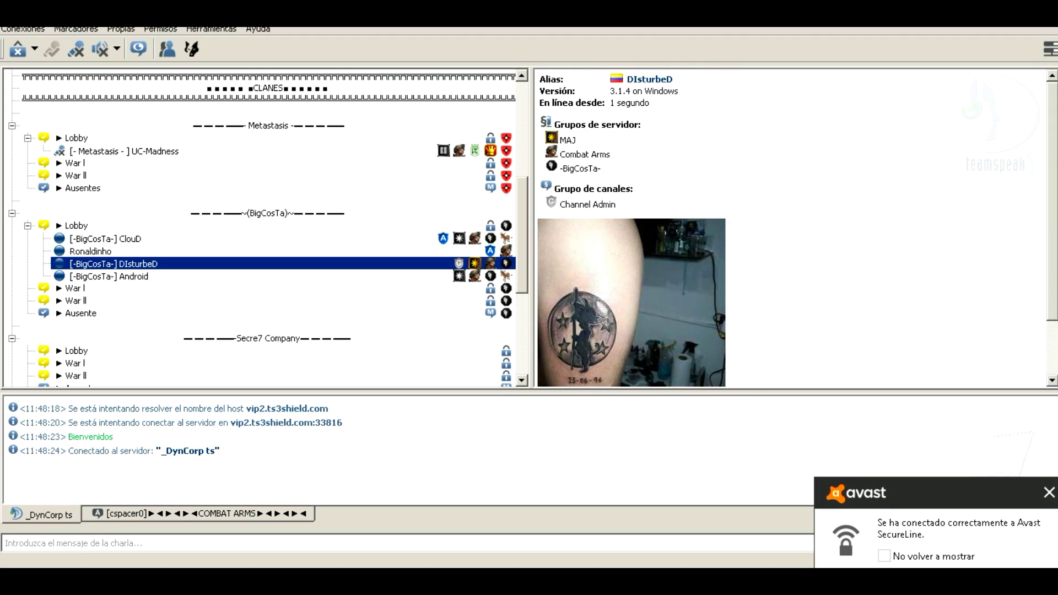
{"action": "left_click", "coordinate": [108, 276]}
{"action": "scroll", "coordinate": [268, 228], "scroll_direction": "up", "scroll_amount": 6}
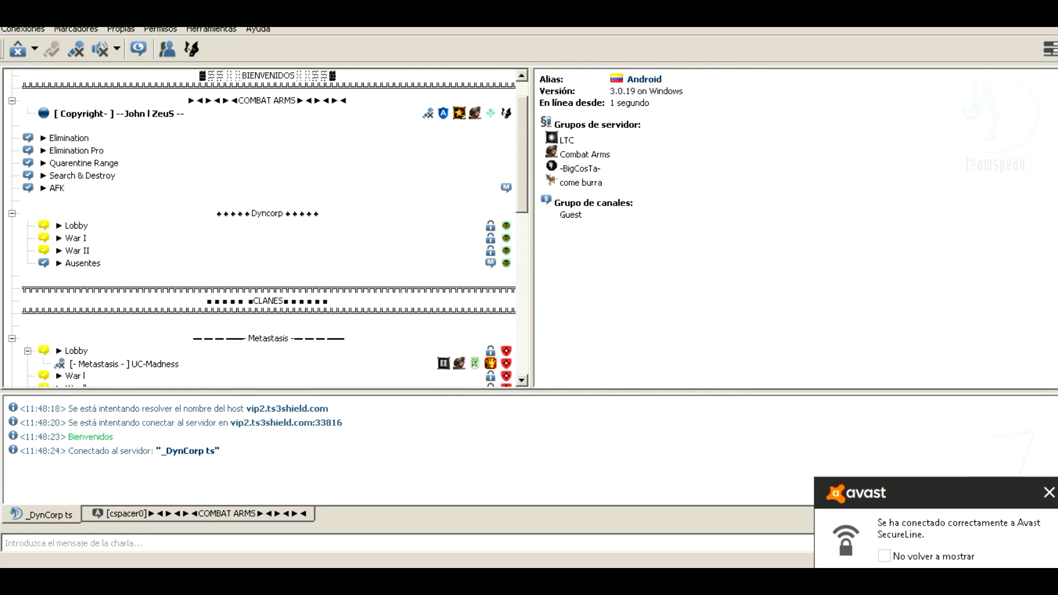
{"action": "left_click", "coordinate": [124, 364]}
{"action": "scroll", "coordinate": [268, 228], "scroll_direction": "up", "scroll_amount": 1}
{"action": "left_click", "coordinate": [119, 151]}
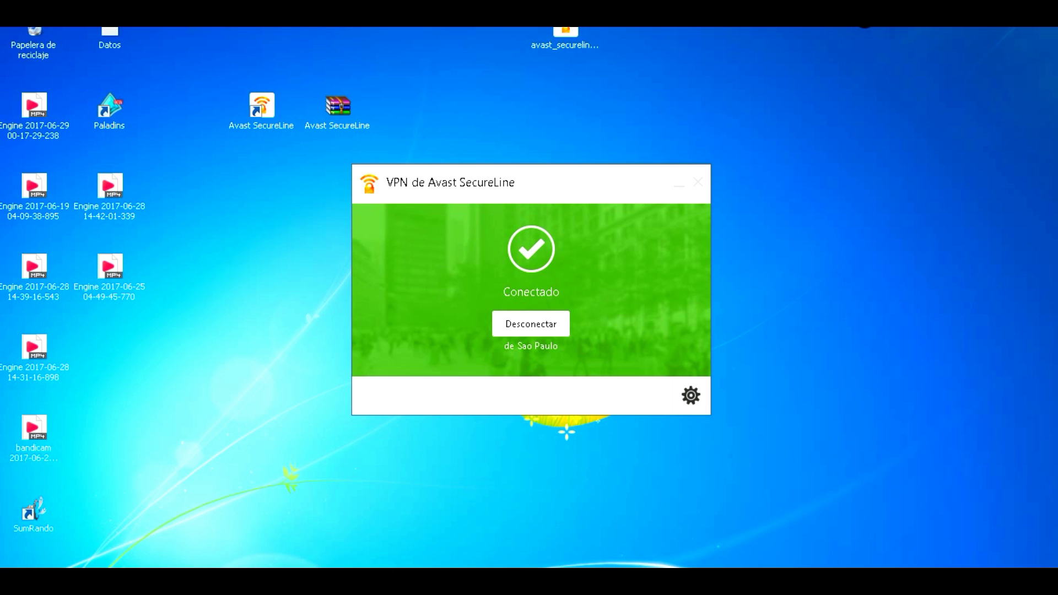
- Start Combat Arms (2) while the VPN is connected to Sao Paulo, and exit its launcher
{"action": "key", "text": "super"}
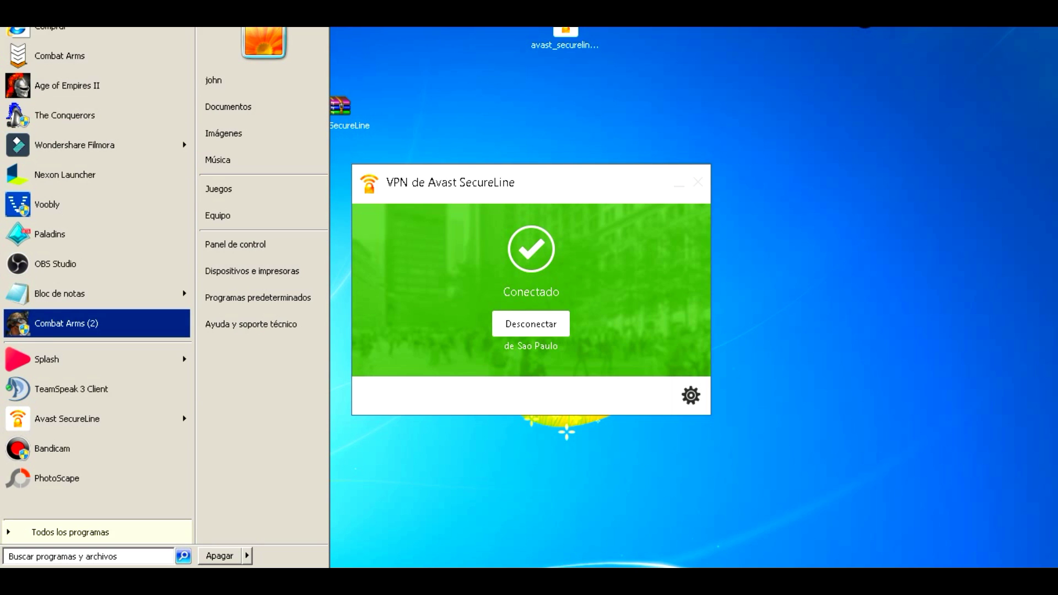
{"action": "key", "text": "Return"}
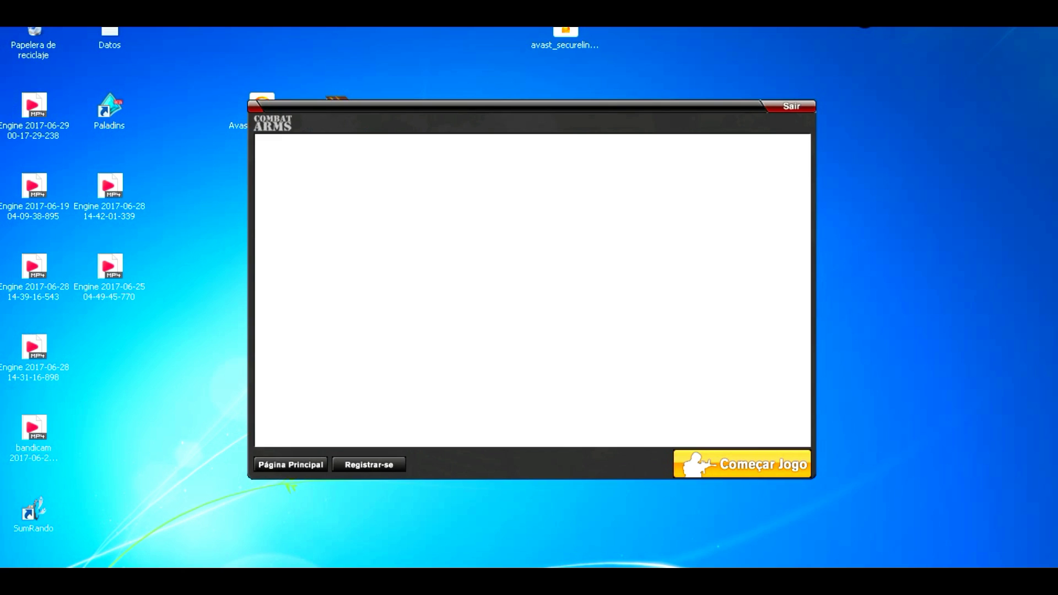
{"action": "left_click", "coordinate": [792, 106]}
{"action": "left_click", "coordinate": [510, 317]}
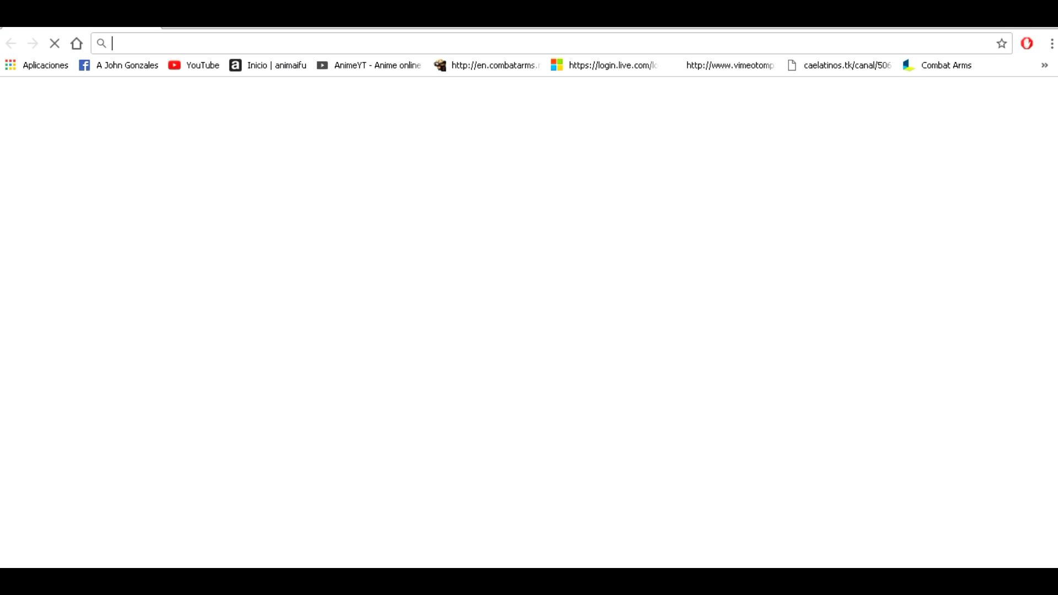
- Search the web for "combat brasileño" in the browser
{"action": "type", "text": "combat ab"}
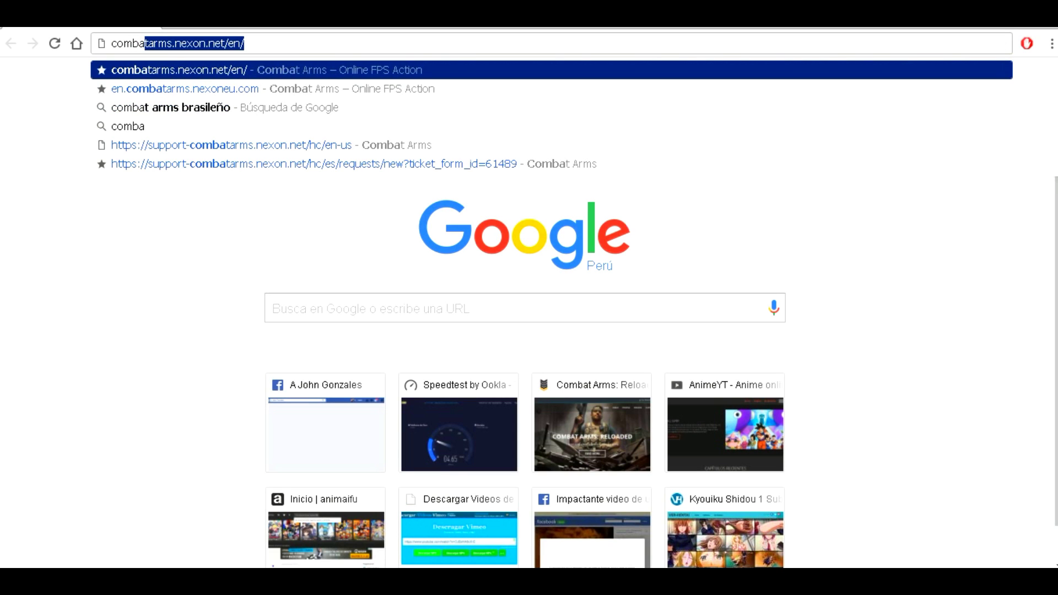
{"action": "key", "text": "BackSpace"}
{"action": "key", "text": "BackSpace"}
{"action": "type", "text": "brasileño"}
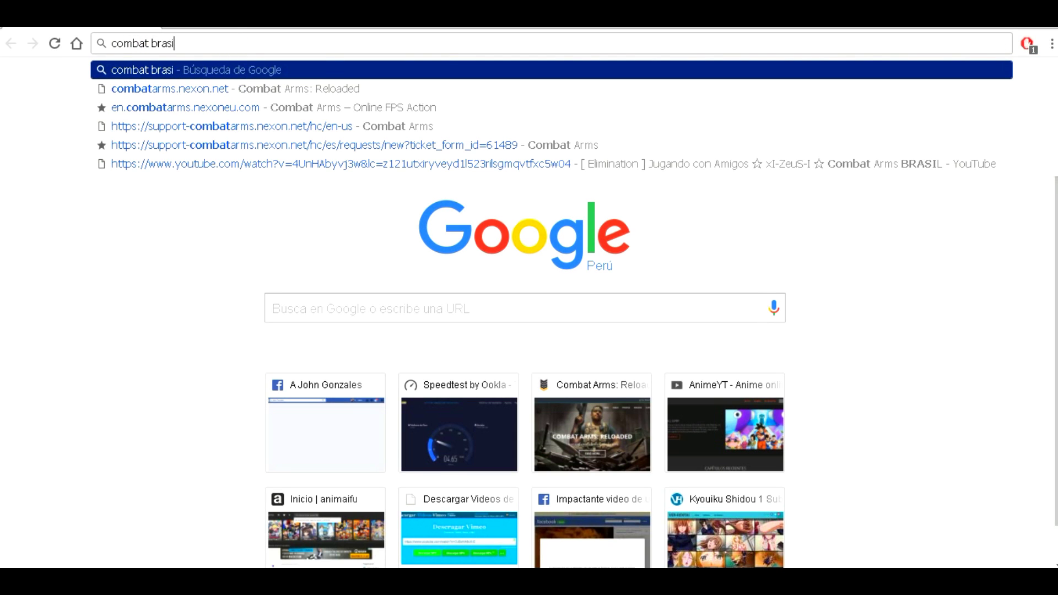
{"action": "key", "text": "Return"}
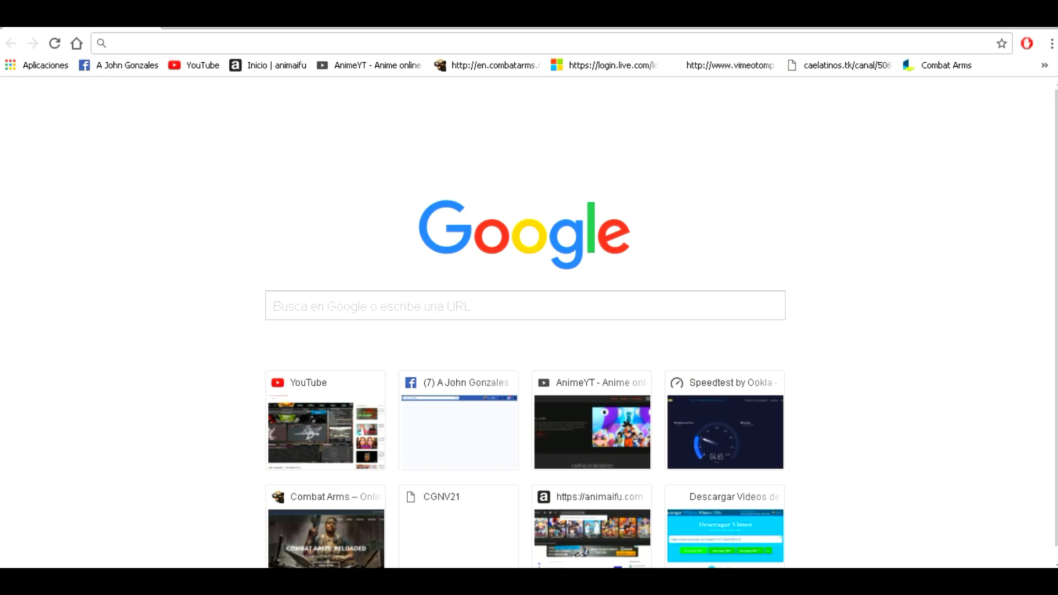
- Search Google for "combat brasil"
{"action": "type", "text": "nra"}
{"action": "key", "text": "BackSpace"}
{"action": "key", "text": "BackSpace"}
{"action": "key", "text": "BackSpace"}
{"action": "type", "text": "combat bras"}
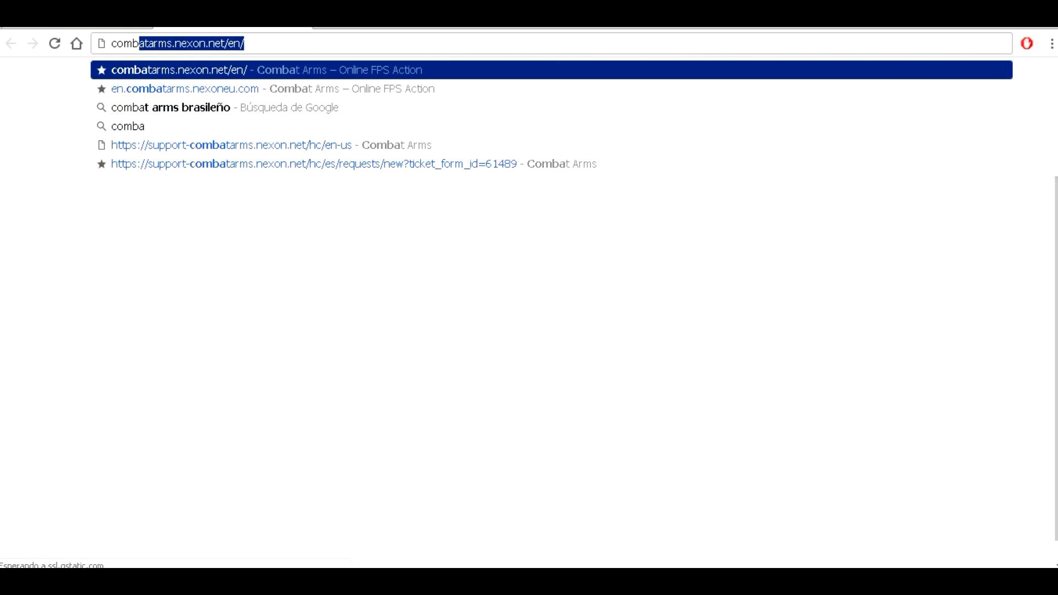
{"action": "type", "text": "il"}
{"action": "key", "text": "Return"}
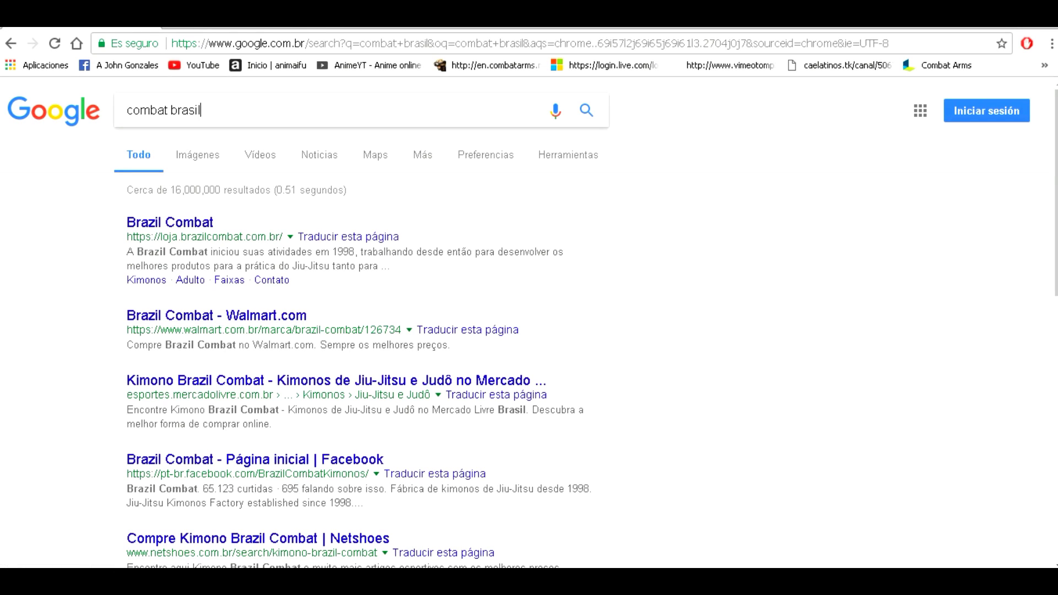
- Change the Google search to the suggested query "combat arms brasil"
{"action": "key", "text": "BackSpace"}
{"action": "key", "text": "BackSpace"}
{"action": "key", "text": "BackSpace"}
{"action": "key", "text": "BackSpace"}
{"action": "key", "text": "BackSpace"}
{"action": "key", "text": "BackSpace"}
{"action": "type", "text": "armc"}
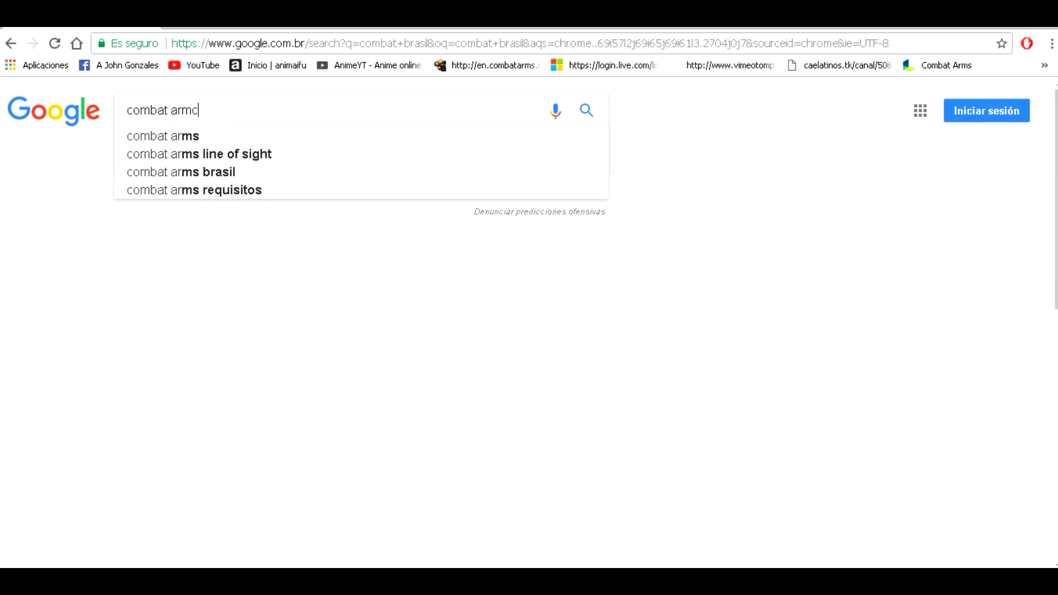
{"action": "key", "text": "BackSpace"}
{"action": "key", "text": "Down"}
{"action": "key", "text": "Down"}
{"action": "key", "text": "Down"}
{"action": "key", "text": "Return"}
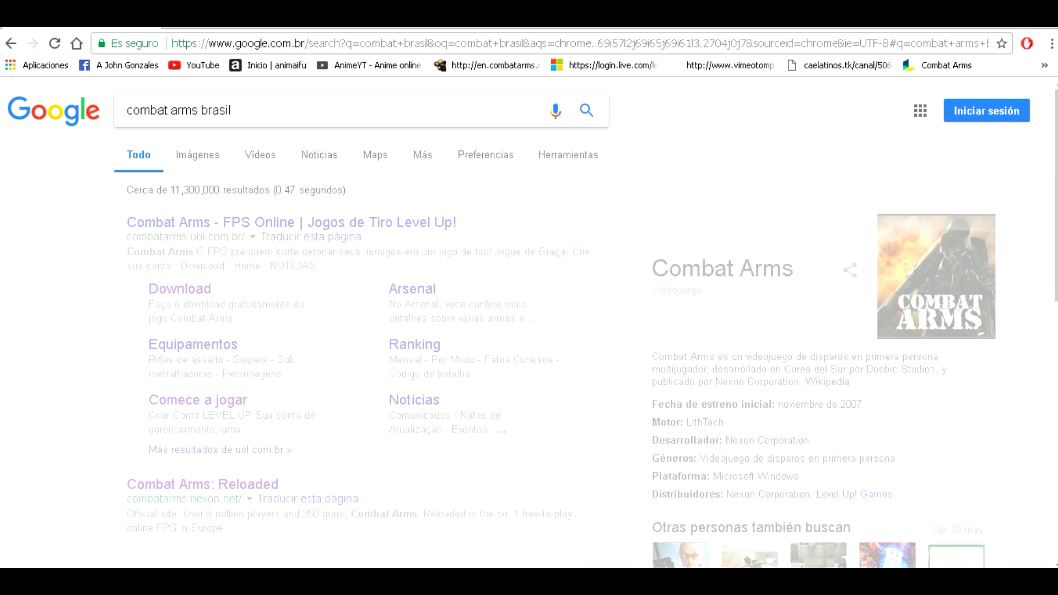
- Open the Level Up Combat Arms site at combatarms.uol.com.br and download the game's installer from its download page
{"action": "left_click", "coordinate": [292, 222]}
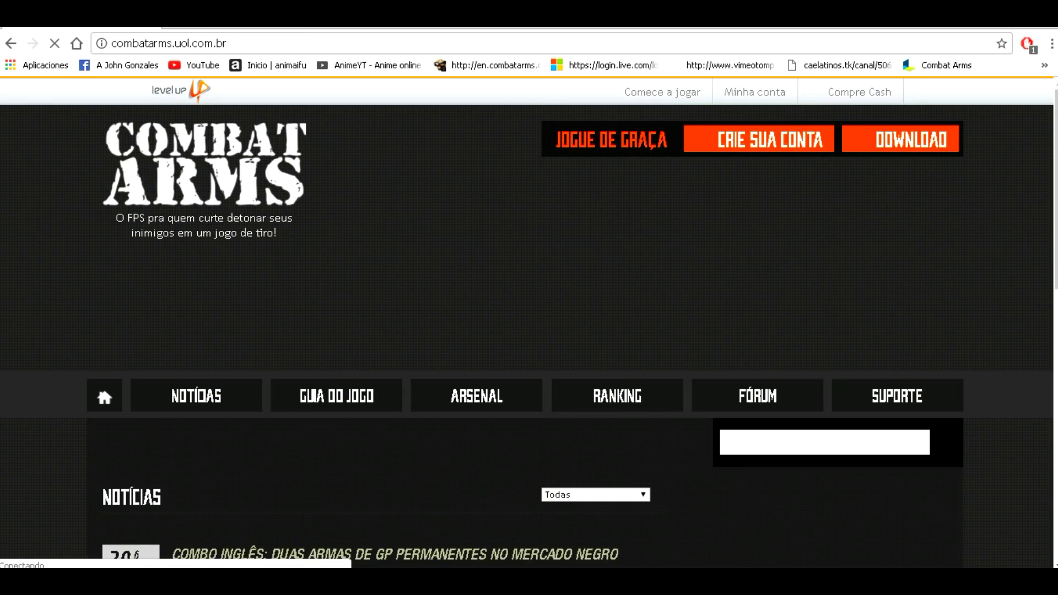
{"action": "scroll", "coordinate": [526, 323], "scroll_direction": "down", "scroll_amount": 6}
{"action": "scroll", "coordinate": [527, 322], "scroll_direction": "up", "scroll_amount": 6}
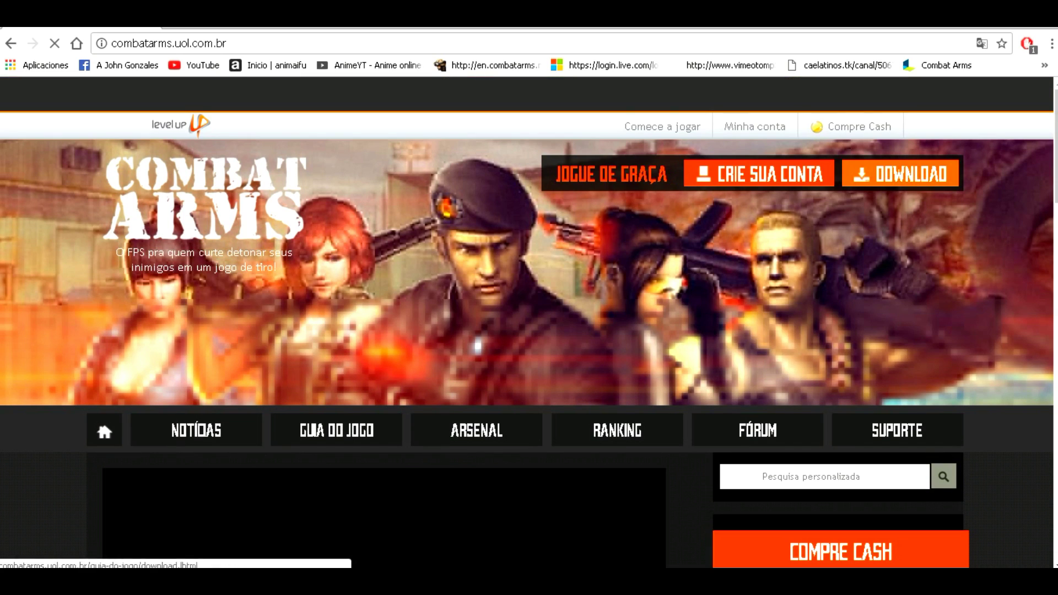
{"action": "left_click", "coordinate": [899, 174]}
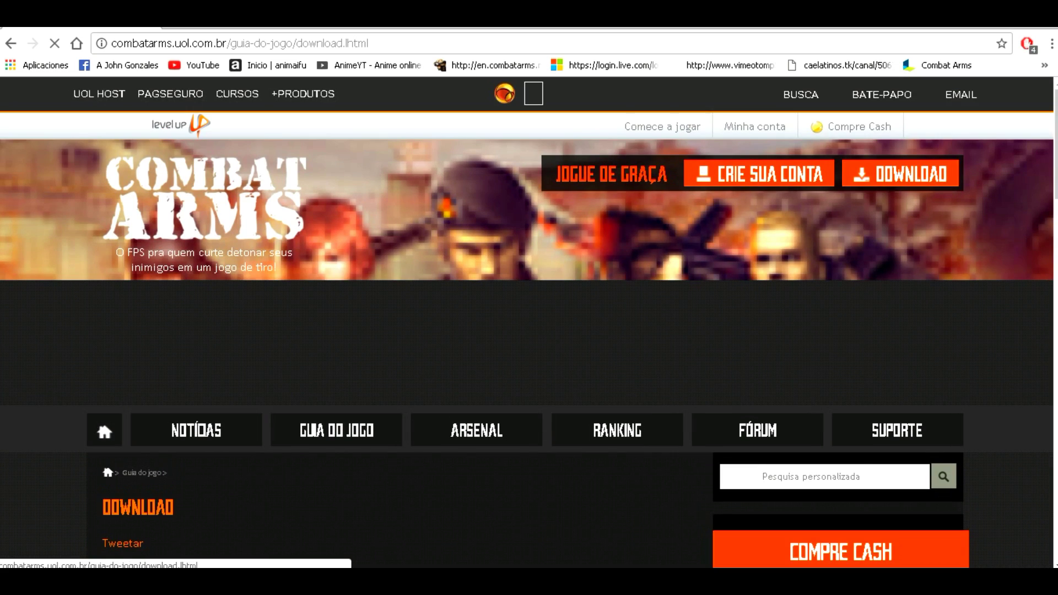
{"action": "scroll", "coordinate": [526, 323], "scroll_direction": "down", "scroll_amount": 3}
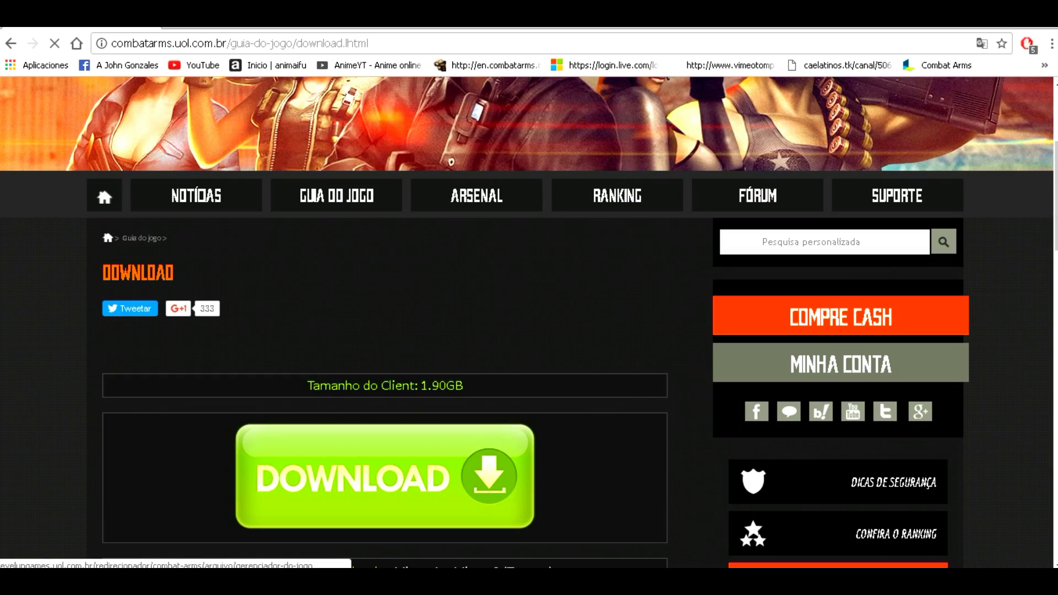
{"action": "left_click", "coordinate": [384, 476]}
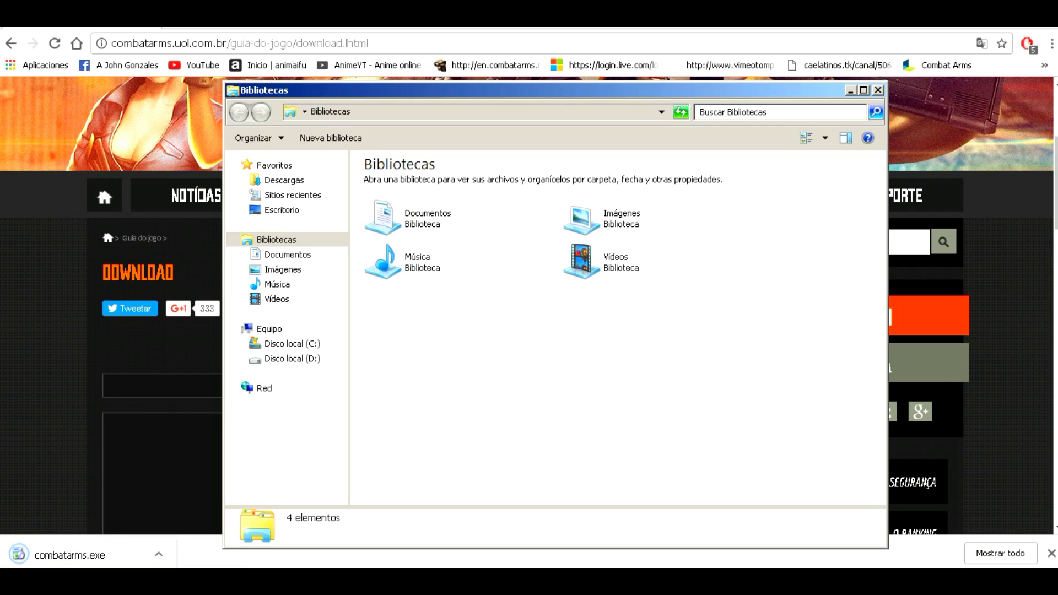
- Run the downloaded combatarms setup from the Descargas folder
{"action": "left_click", "coordinate": [283, 180]}
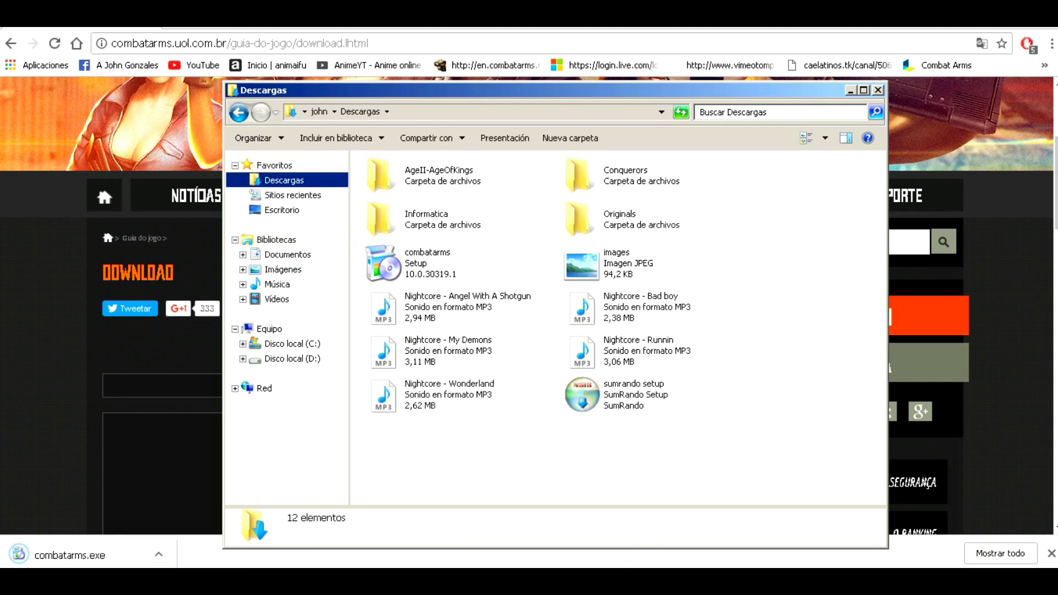
{"action": "right_click", "coordinate": [428, 260]}
{"action": "left_click", "coordinate": [495, 280]}
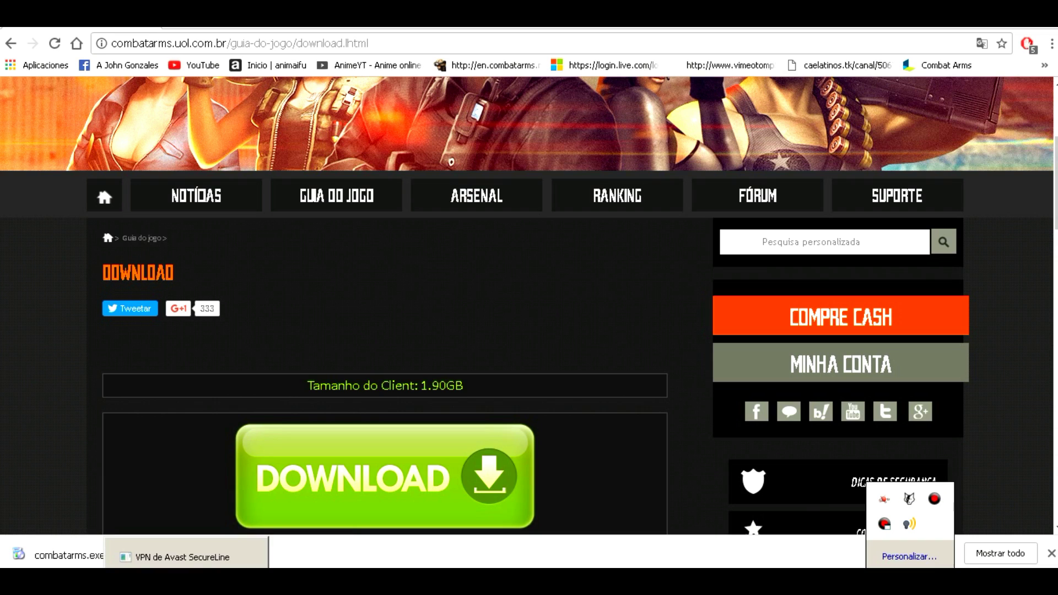
- Close the browser's download bar, disconnect Avast SecureLine from Sao Paulo and dismiss its session notification
{"action": "left_click", "coordinate": [1051, 553]}
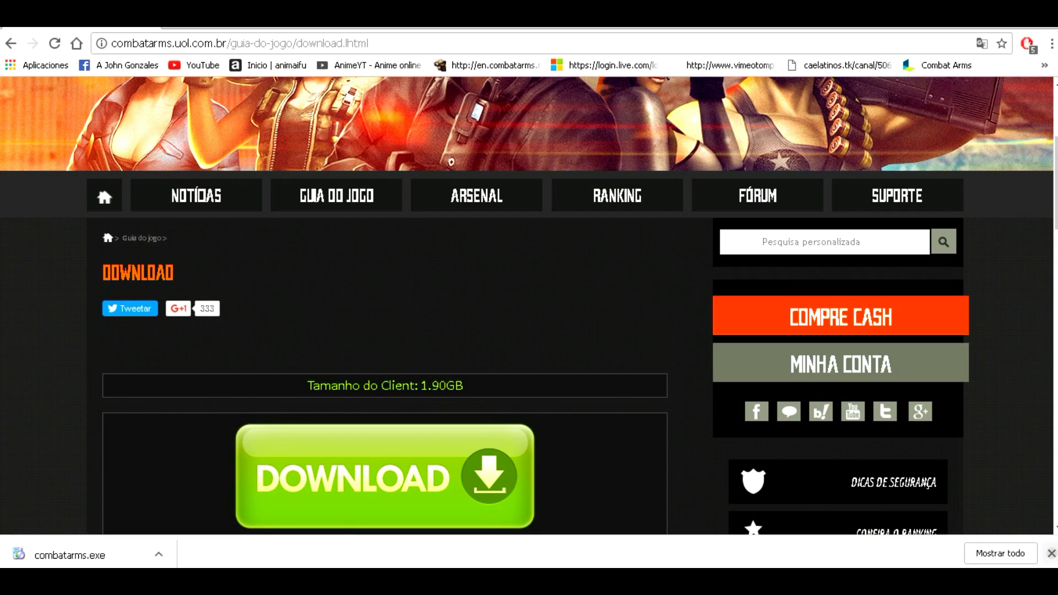
{"action": "left_click", "coordinate": [909, 524]}
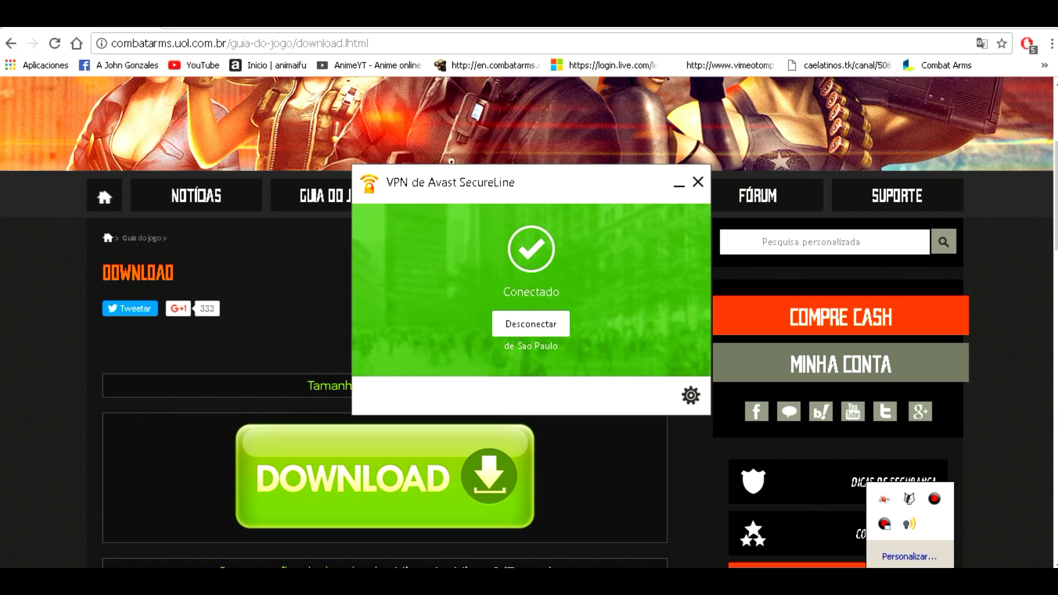
{"action": "left_click", "coordinate": [530, 323]}
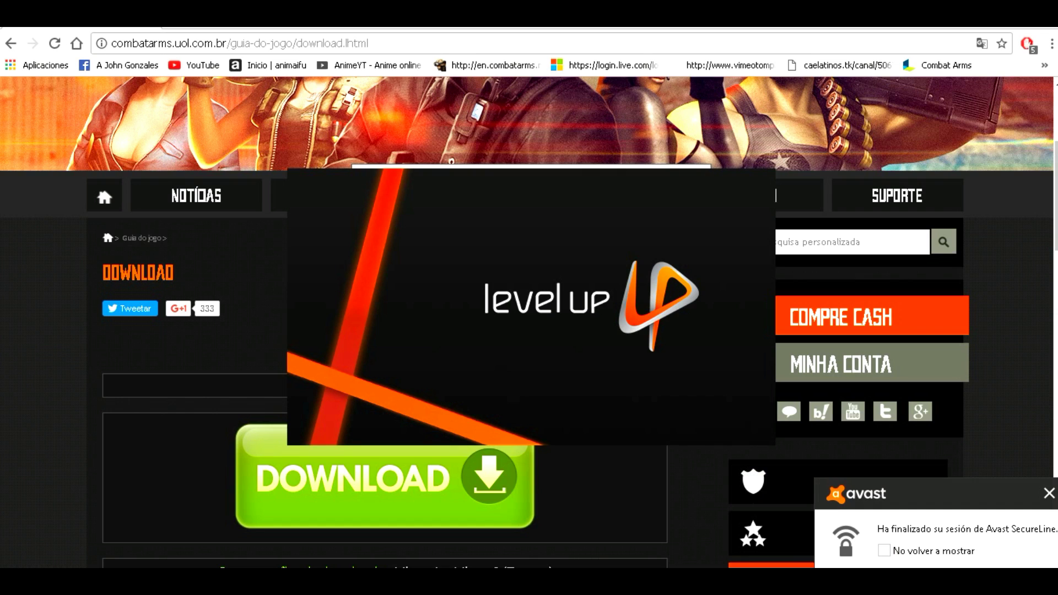
{"action": "left_click", "coordinate": [1050, 494]}
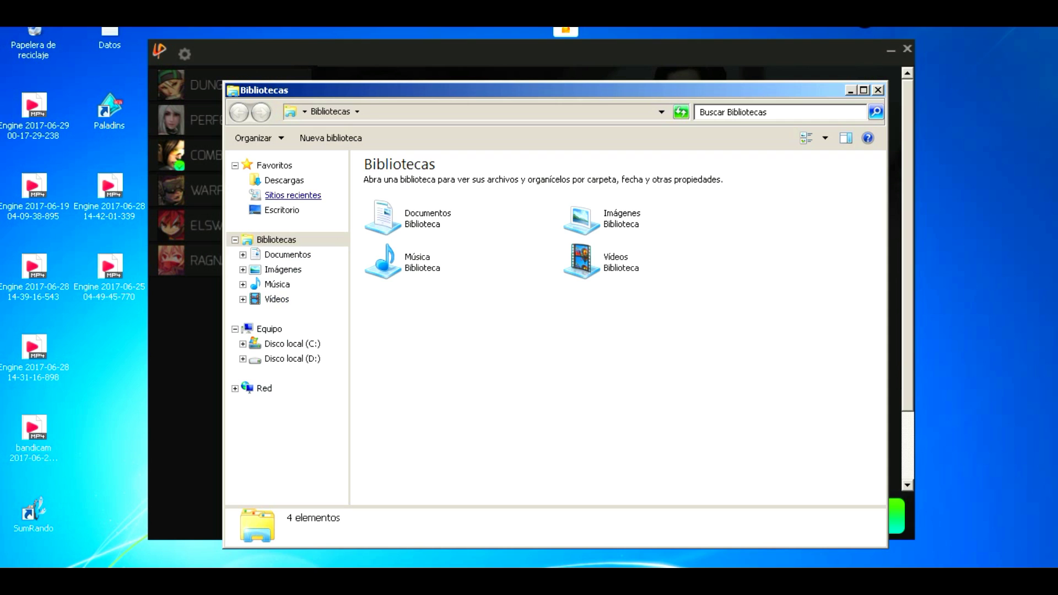
- Locate the combatarms setup in the Descargas folder, and close the folder window
{"action": "left_click", "coordinate": [284, 180]}
{"action": "left_click", "coordinate": [459, 263]}
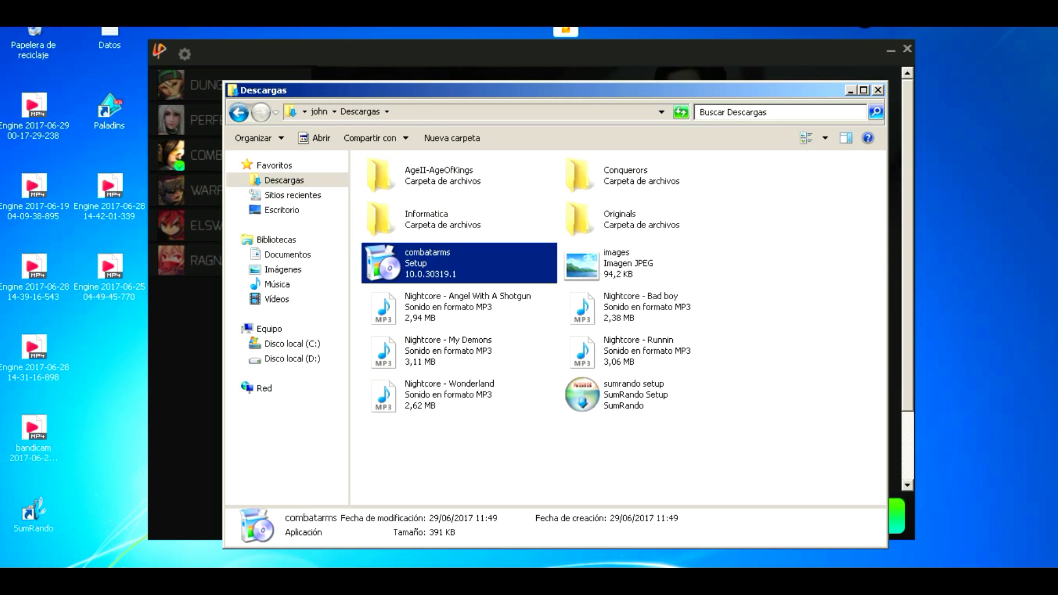
{"action": "left_click", "coordinate": [878, 90]}
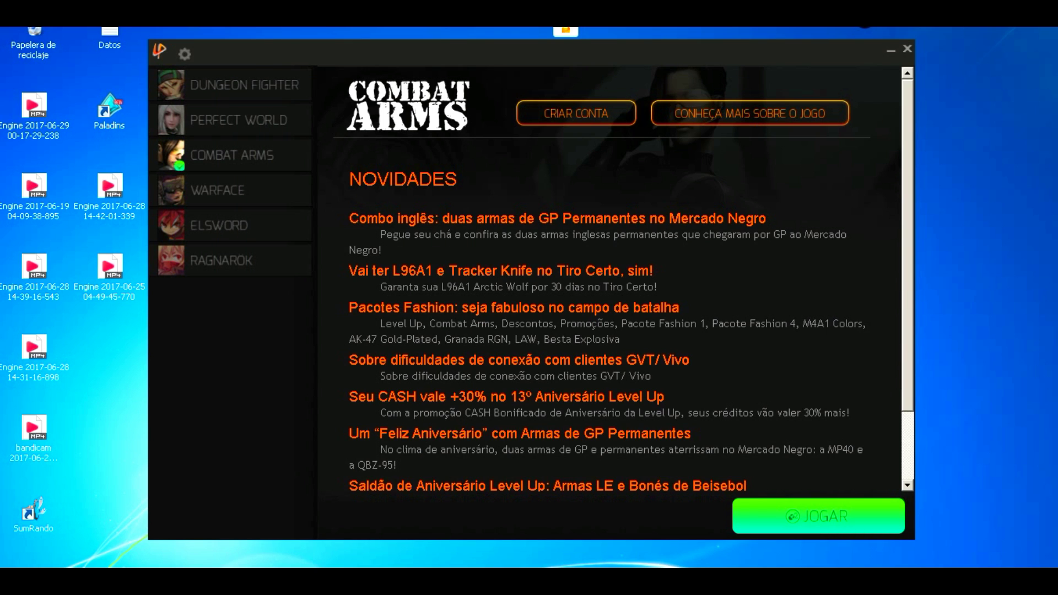
- Select Combat Arms in the Level Up launcher and start the game
{"action": "left_click", "coordinate": [199, 160]}
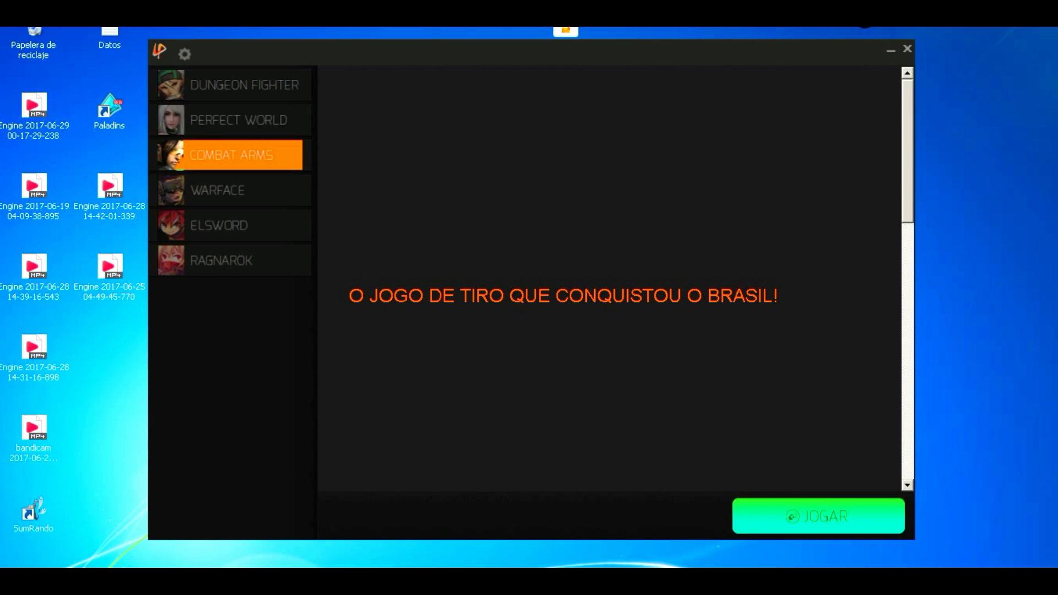
{"action": "left_click", "coordinate": [819, 516]}
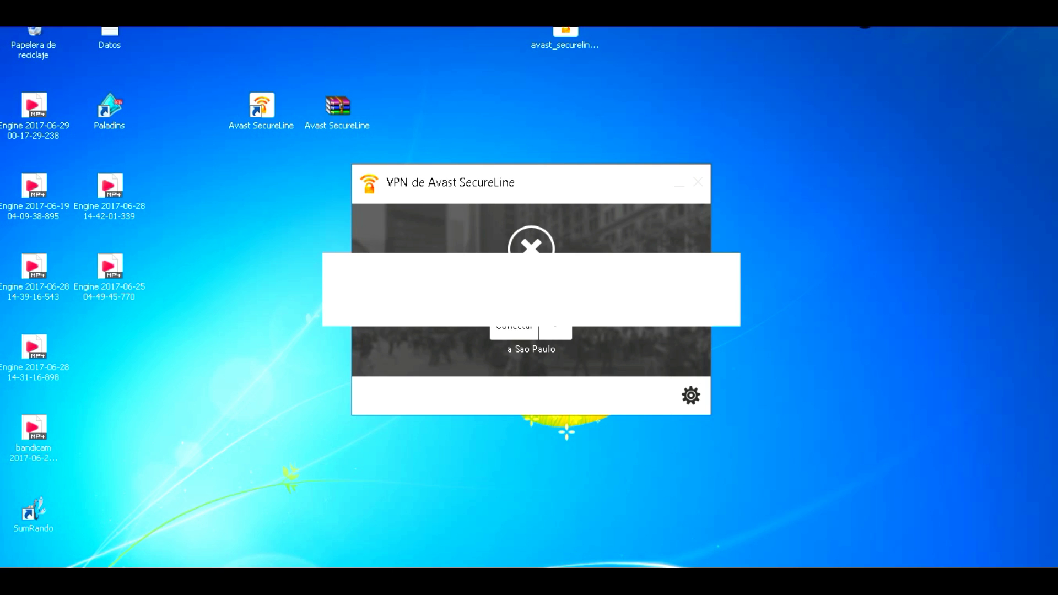
- Open the Descargas folder and bring up the available actions for the combatarms setup
{"action": "key", "text": "super+e"}
{"action": "left_click", "coordinate": [283, 180]}
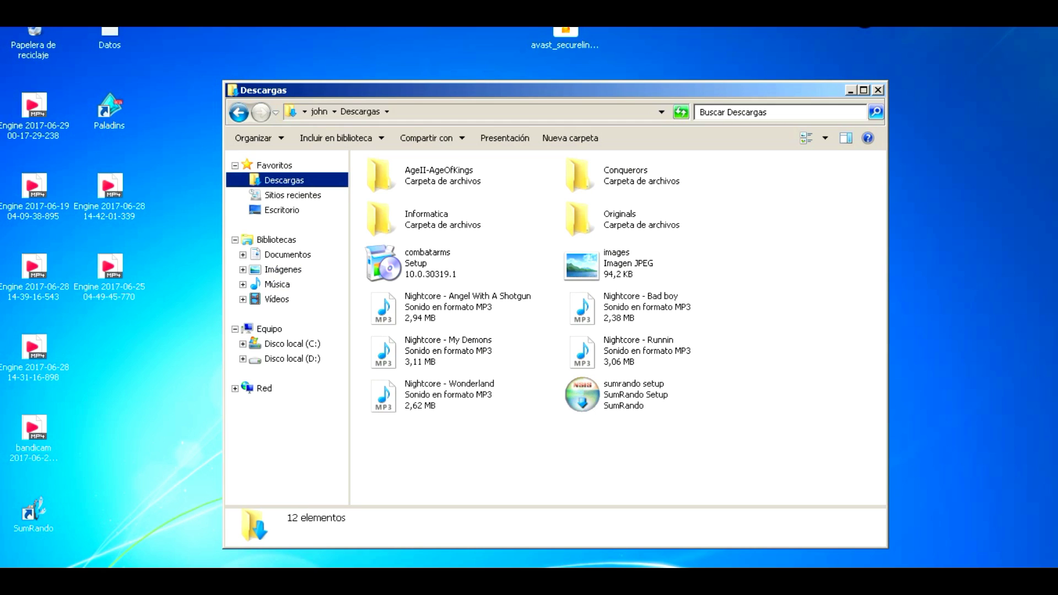
{"action": "right_click", "coordinate": [408, 259]}
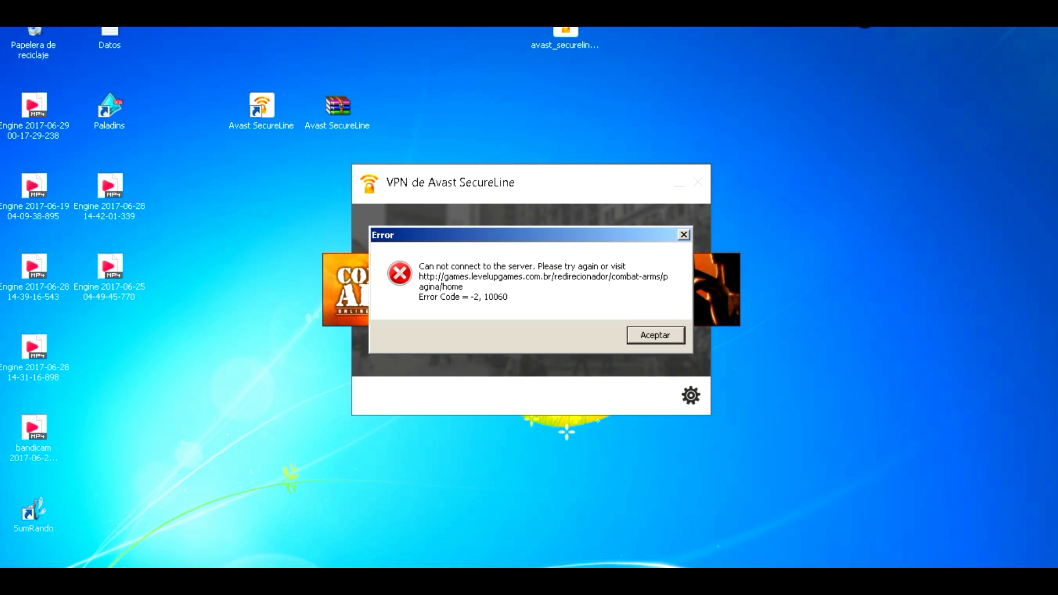
{"action": "left_click", "coordinate": [910, 582]}
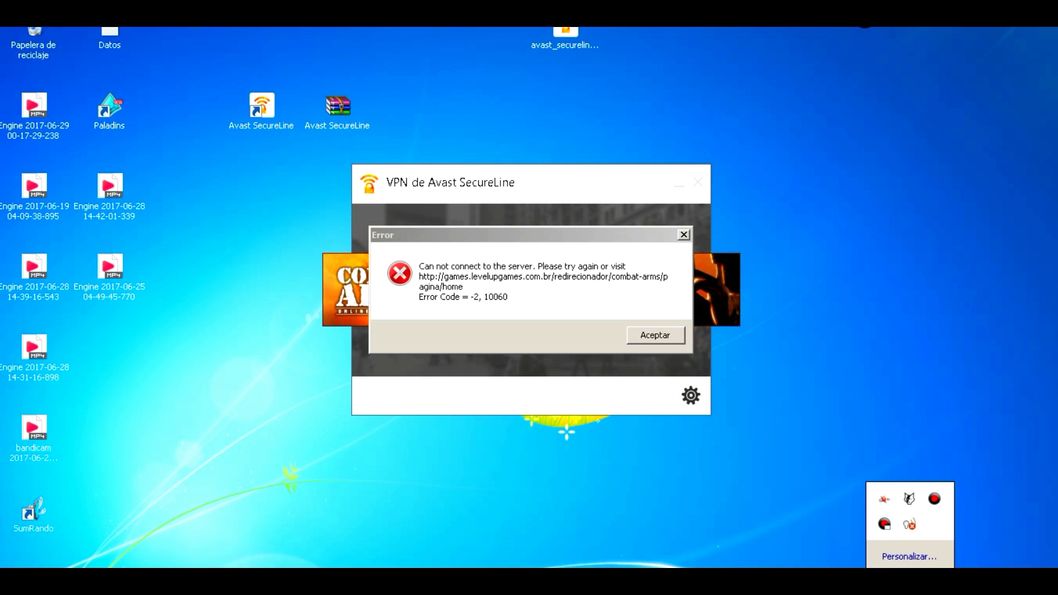
{"action": "key", "text": "Escape"}
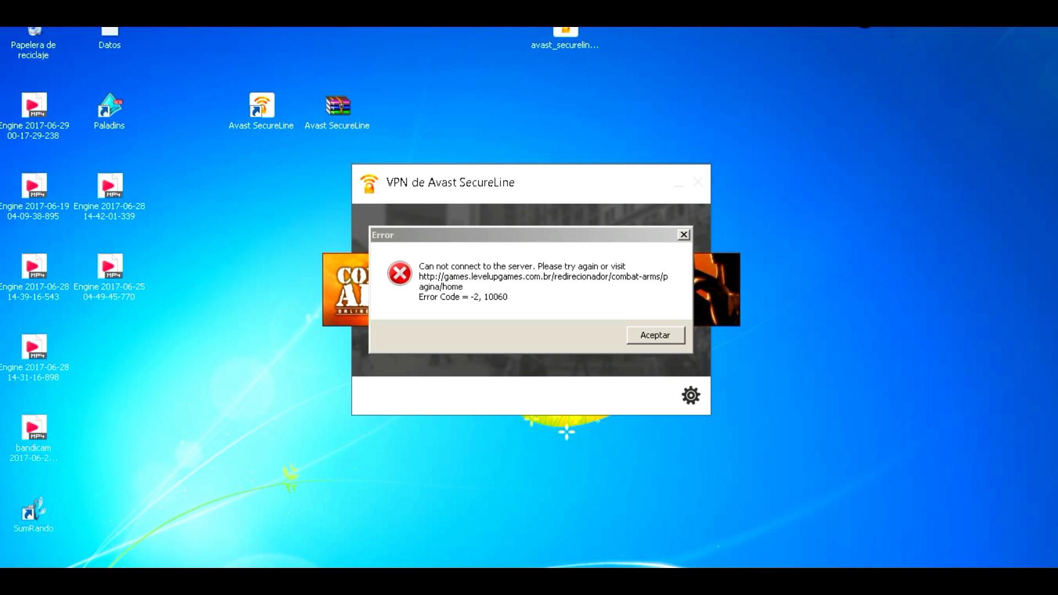
- Dismiss the game's connection error, then close and reopen Avast SecureLine and connect it to Sao Paulo
{"action": "key", "text": "Return"}
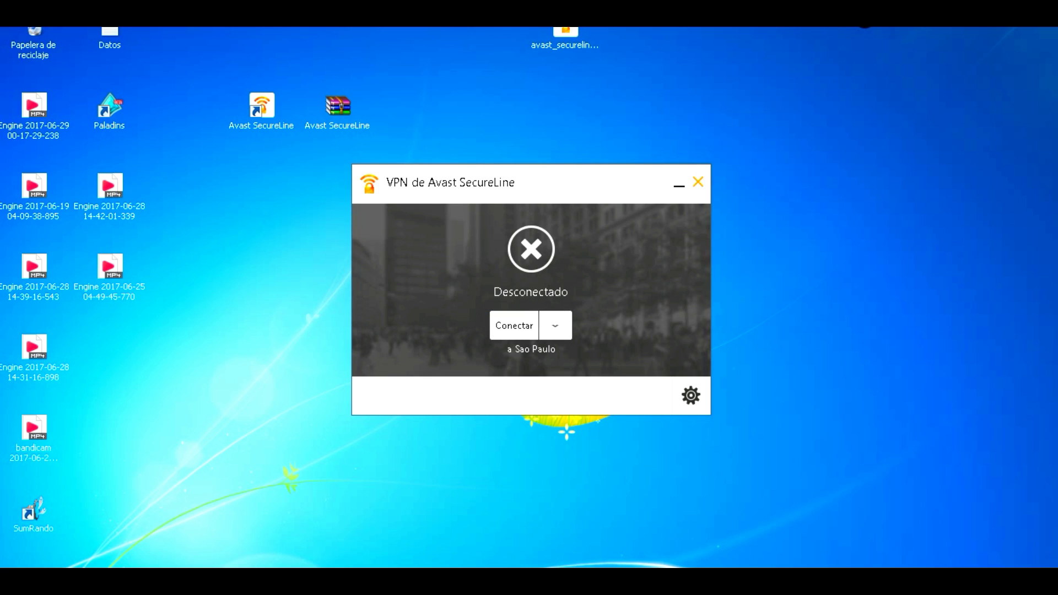
{"action": "left_click", "coordinate": [698, 182]}
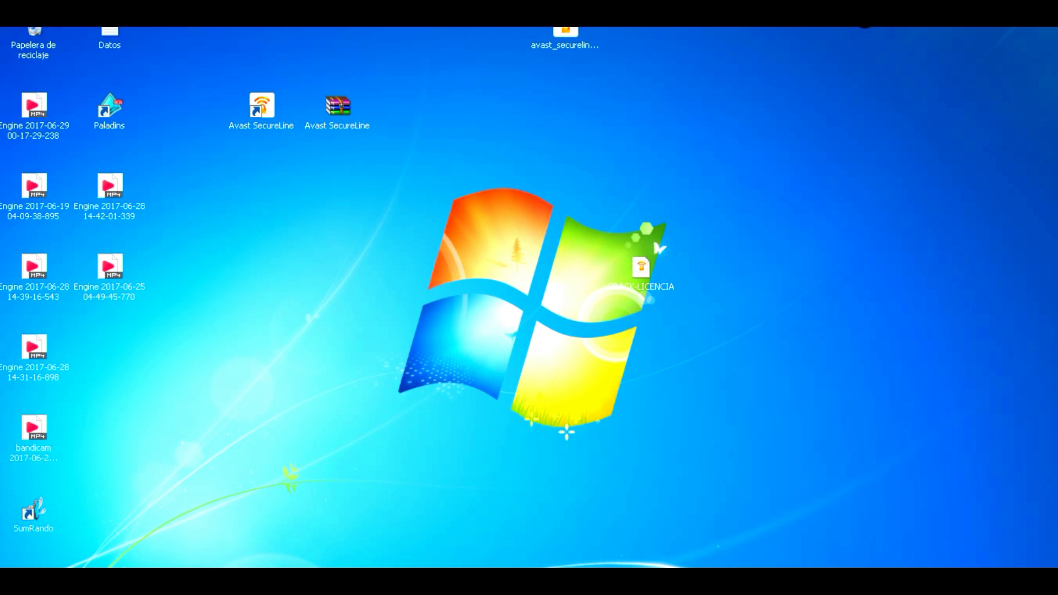
{"action": "key", "text": "super"}
{"action": "key", "text": "super"}
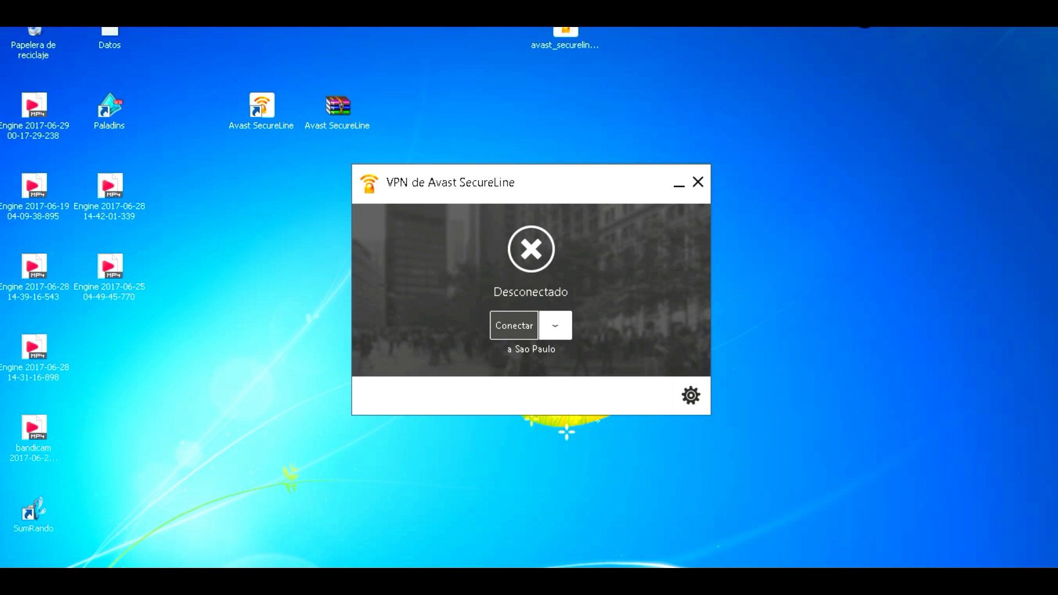
{"action": "left_click", "coordinate": [513, 325]}
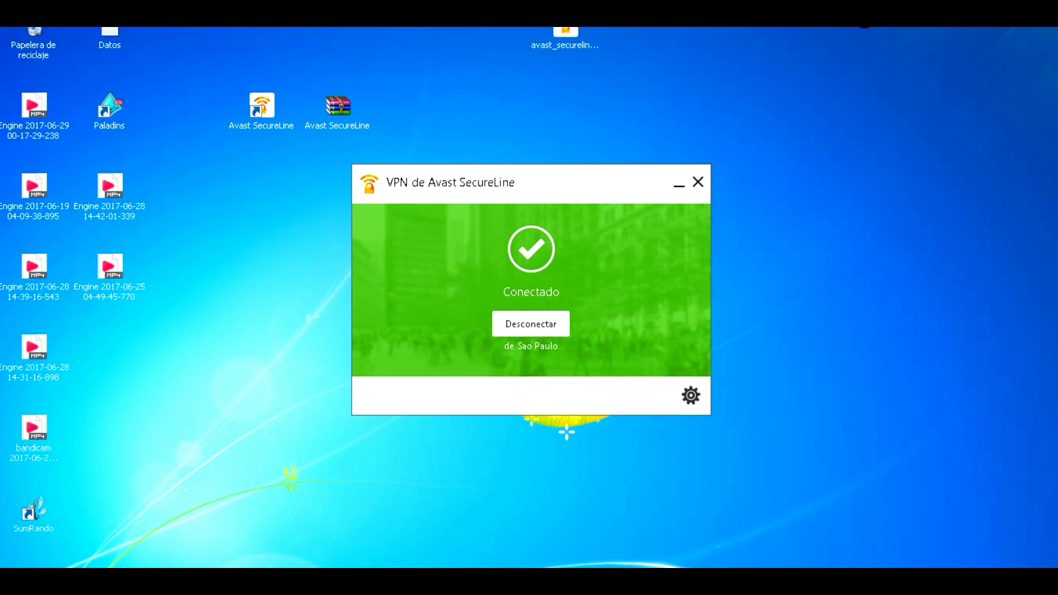
- Launch Combat Arms (2) with the Sao Paulo VPN connection active
{"action": "key", "text": "super"}
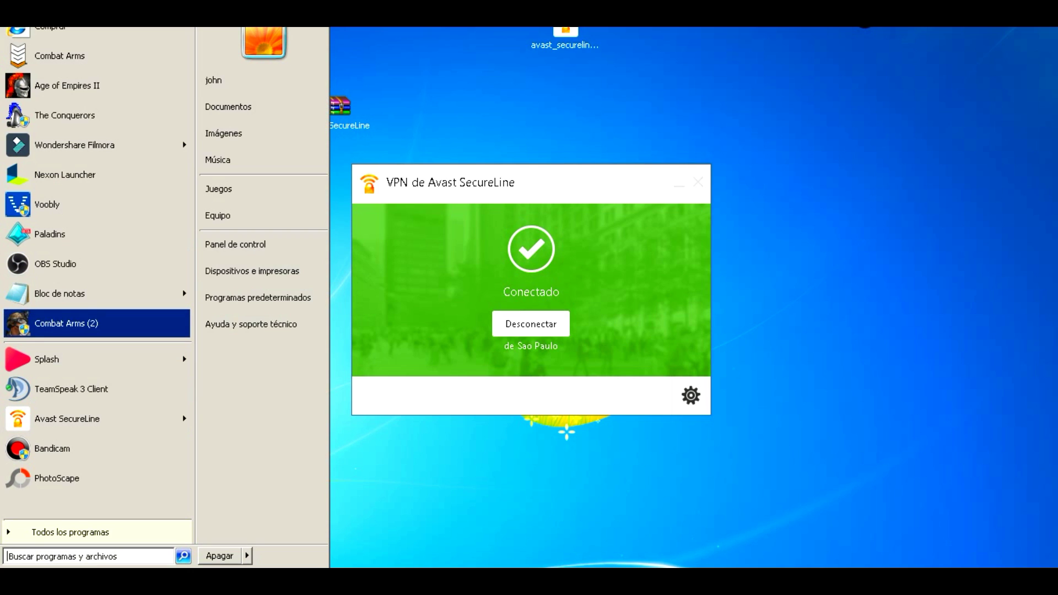
{"action": "key", "text": "Return"}
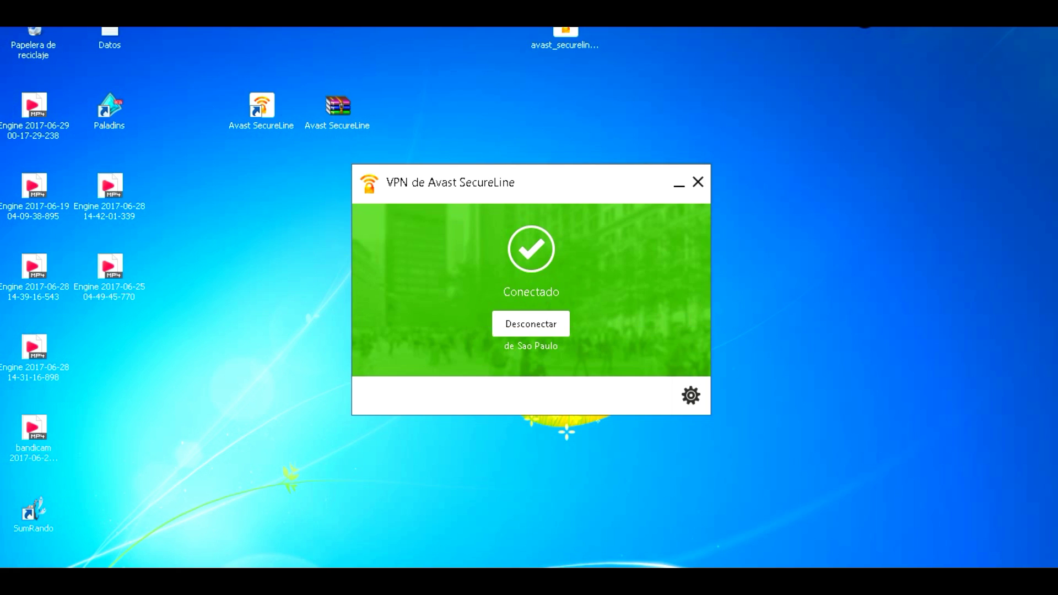
{"action": "key", "text": "Return"}
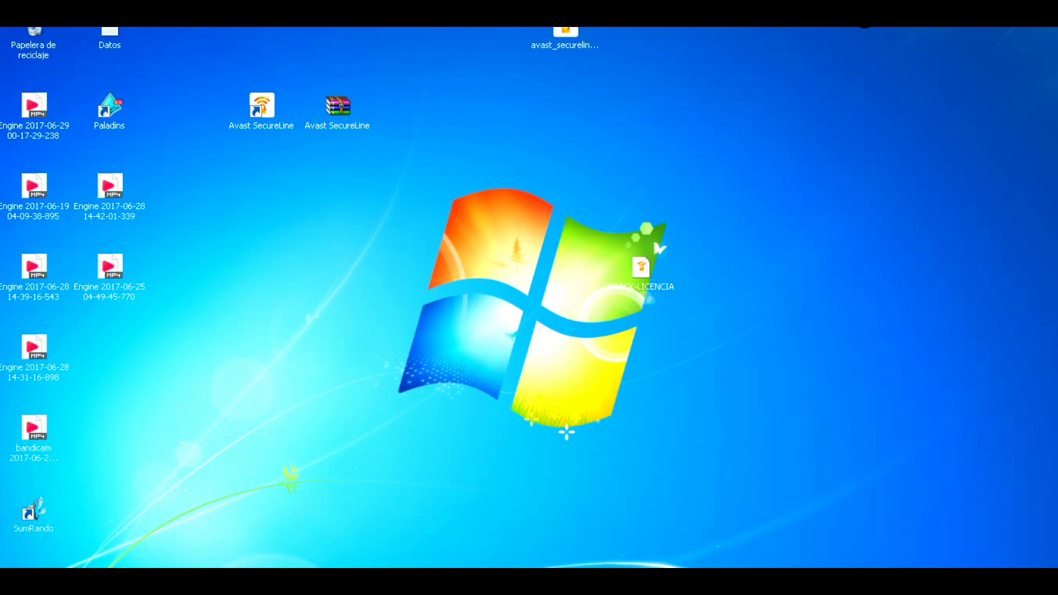
- Start SumRando and the TeamSpeak 3 Client
{"action": "double_click", "coordinate": [33, 515]}
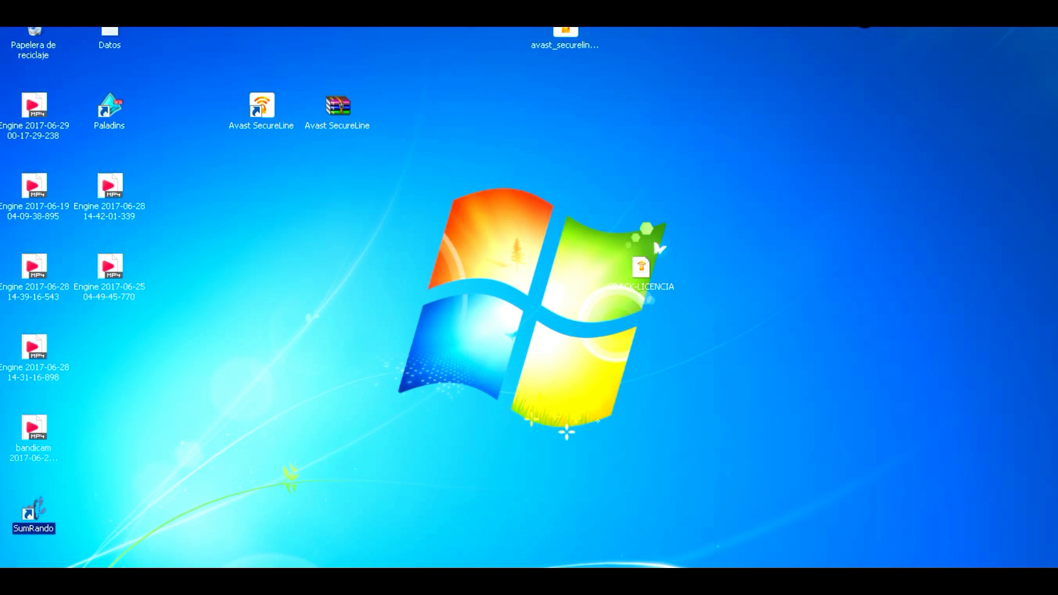
{"action": "key", "text": "super"}
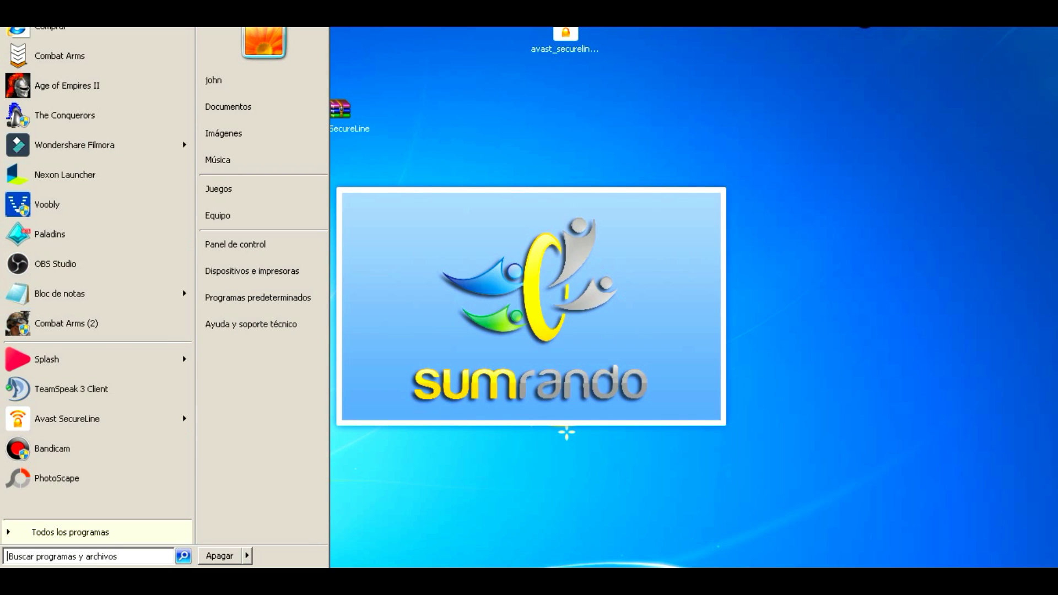
{"action": "left_click", "coordinate": [96, 389]}
- Bring up Avast SecureLine, disconnect it from Sao Paulo and close its window
{"action": "left_click", "coordinate": [910, 573]}
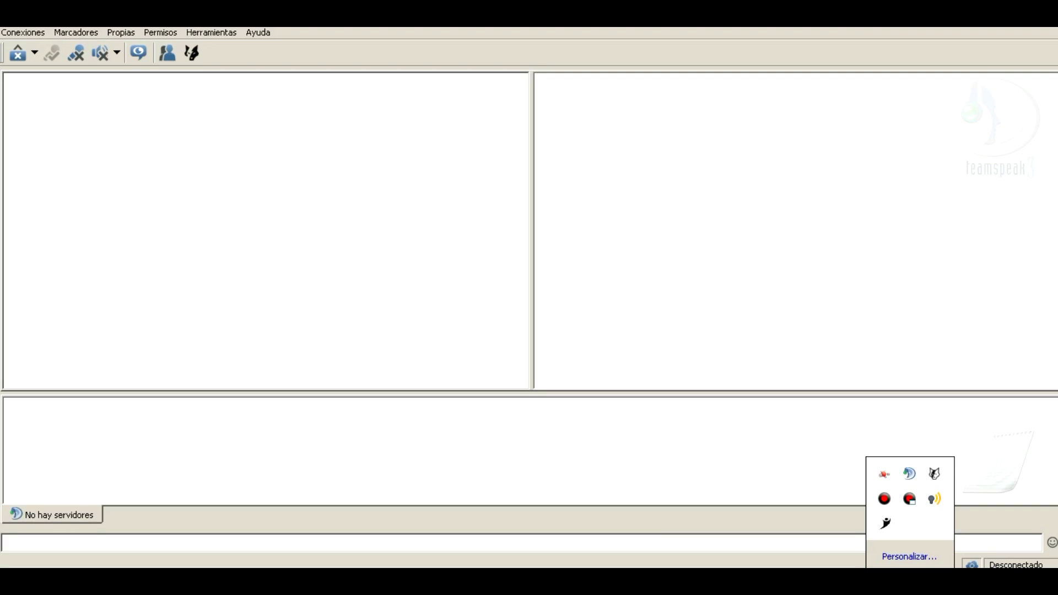
{"action": "left_click", "coordinate": [934, 498]}
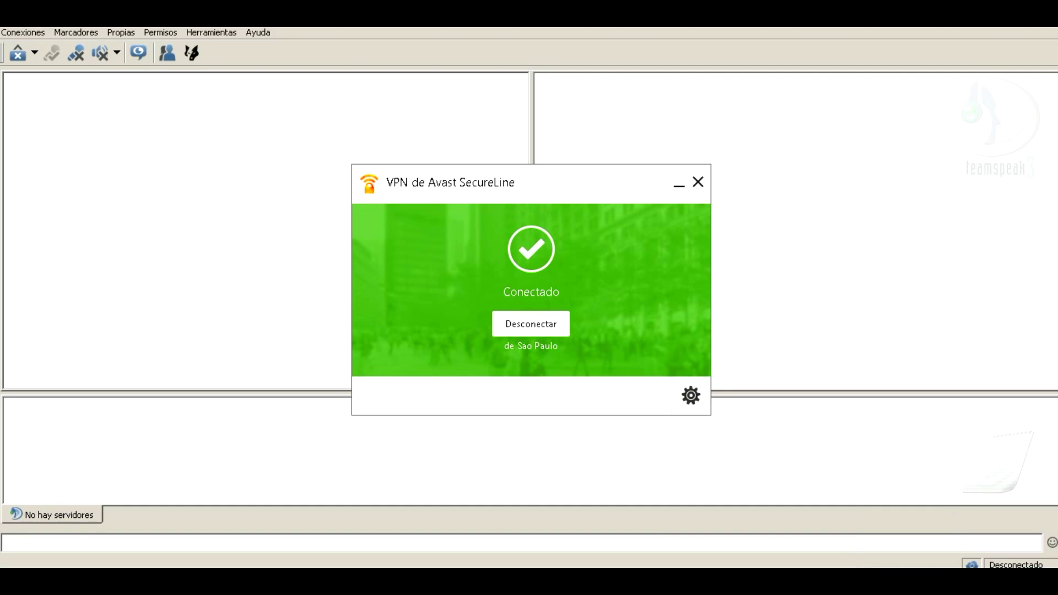
{"action": "left_click", "coordinate": [531, 324]}
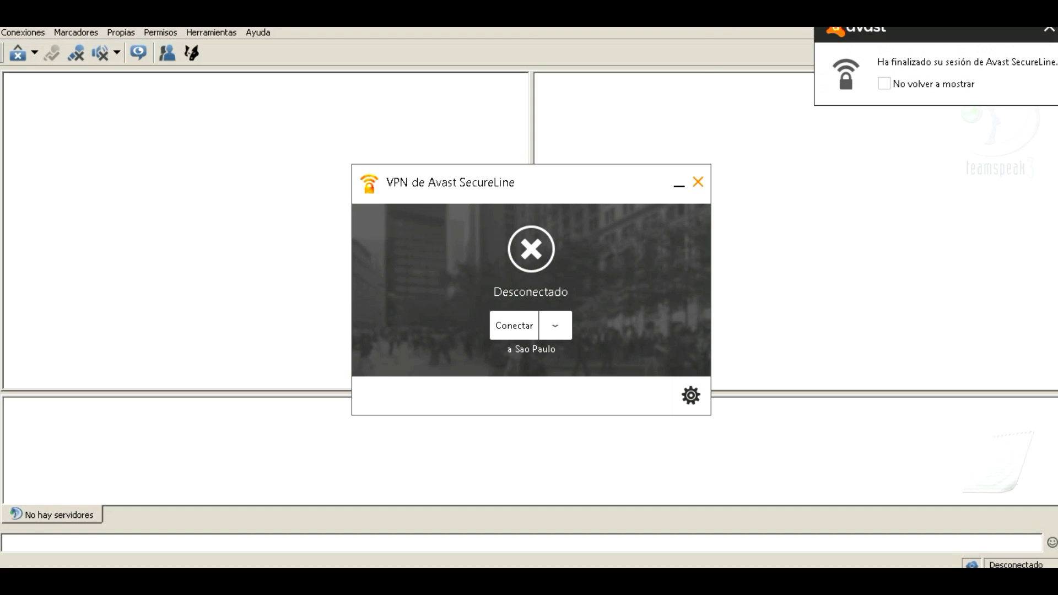
{"action": "left_click", "coordinate": [698, 182]}
- Connect TeamSpeak to the bookmarked server at vip2.ts3shield.com and keep its window maximized
{"action": "left_click", "coordinate": [76, 32]}
{"action": "left_click", "coordinate": [96, 122]}
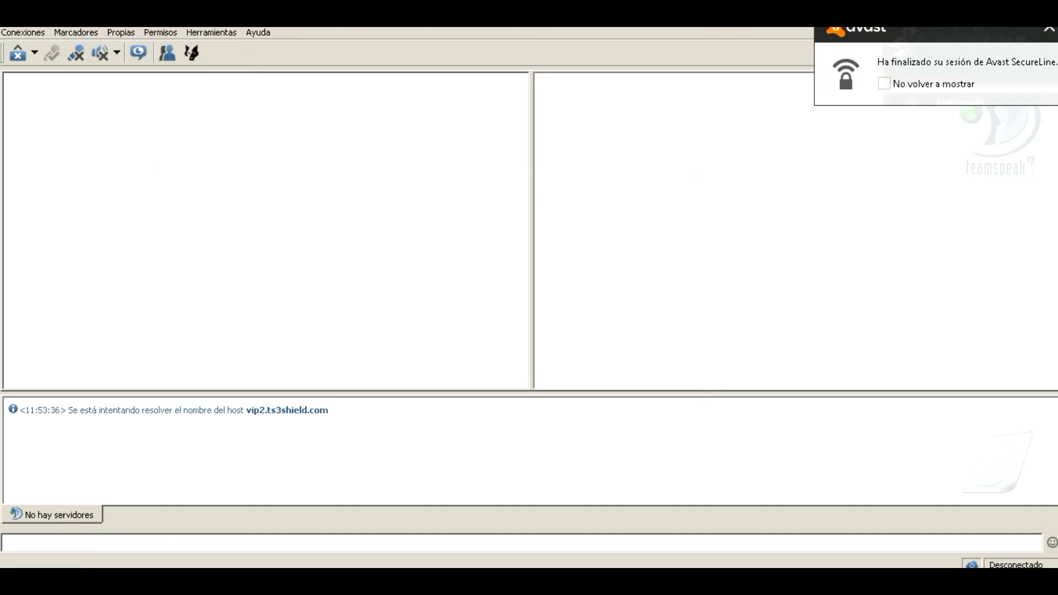
{"action": "key", "text": "super+Down"}
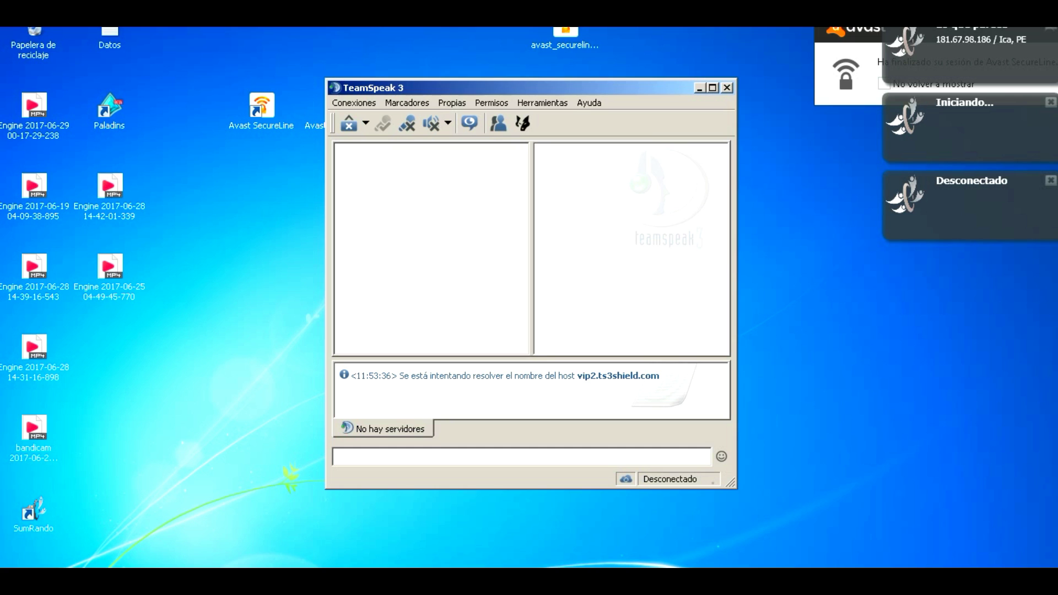
{"action": "key", "text": "super+Up"}
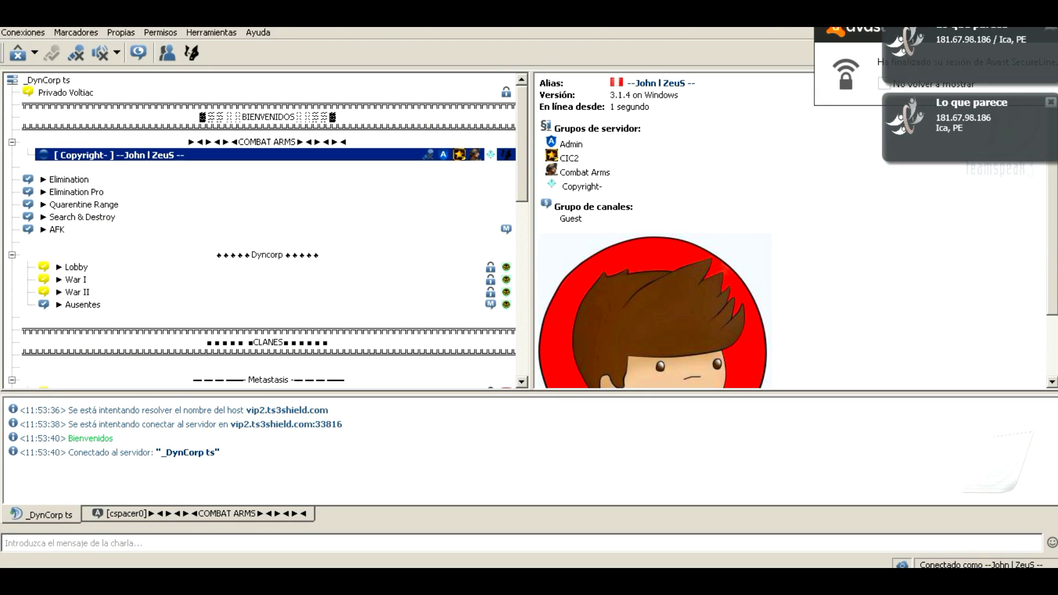
- Switch to the Dyncorp channel on the TeamSpeak server and join its Lobby subchannel
{"action": "left_click", "coordinate": [69, 179]}
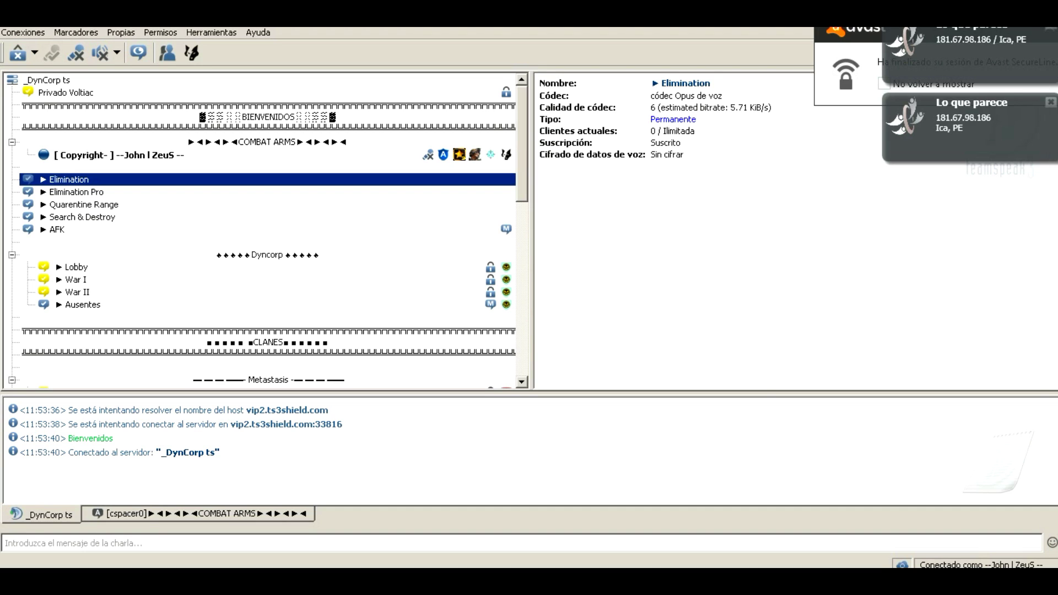
{"action": "double_click", "coordinate": [267, 254]}
{"action": "key", "text": "Return"}
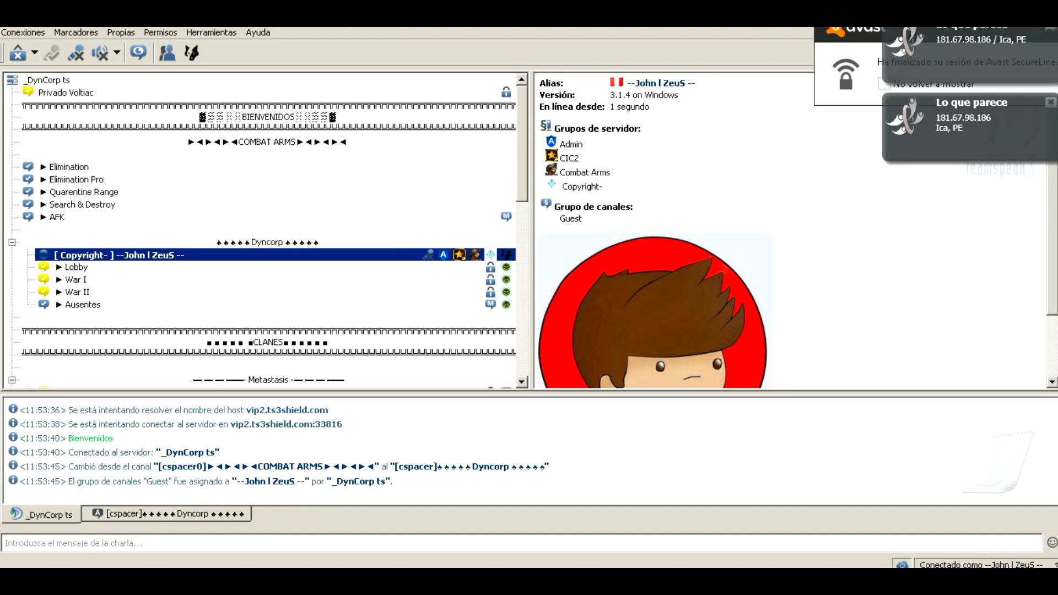
{"action": "double_click", "coordinate": [76, 267]}
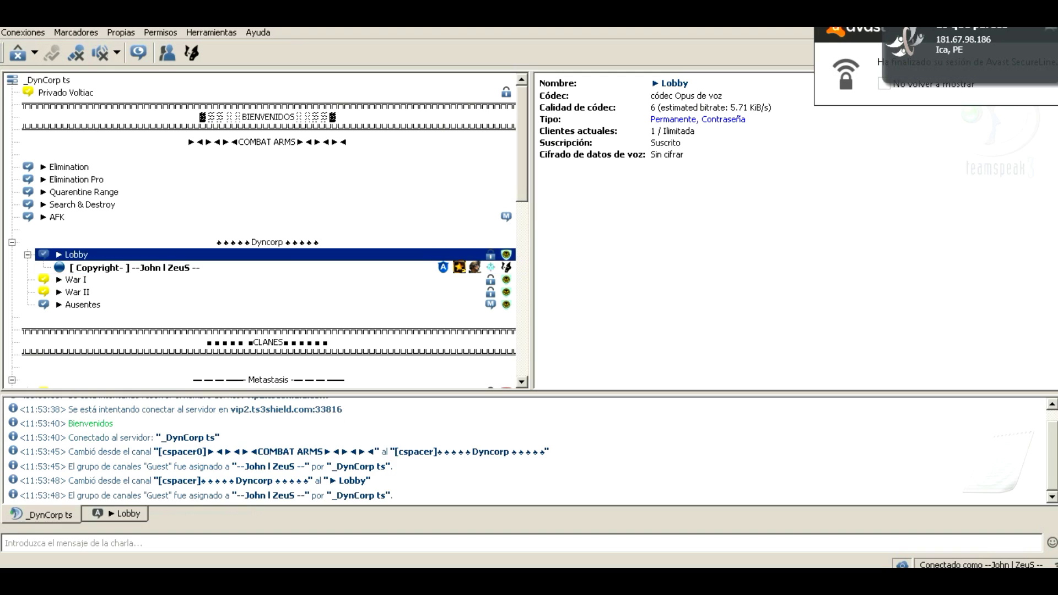
- Set SumRando to connect to a specific country, choose Brasil and start the connection
{"action": "left_click", "coordinate": [614, 408]}
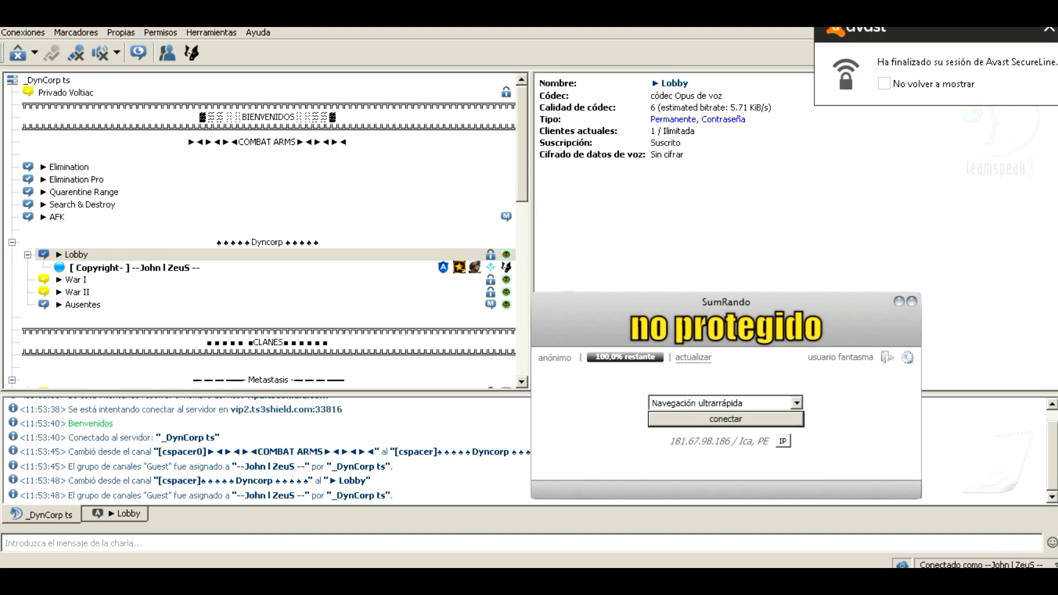
{"action": "left_click", "coordinate": [796, 403]}
{"action": "left_click", "coordinate": [710, 427]}
{"action": "left_click", "coordinate": [797, 420]}
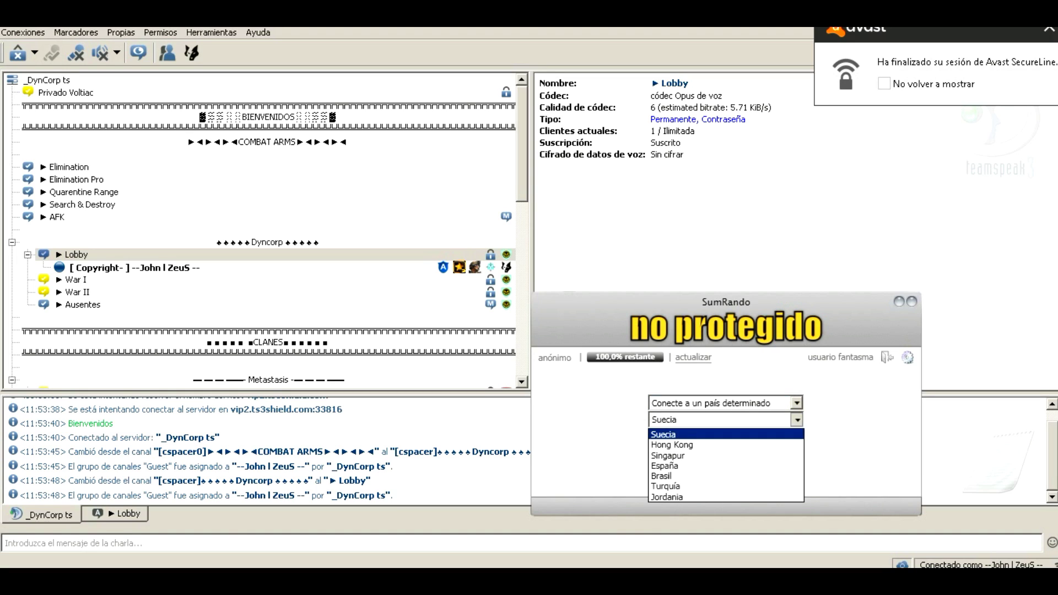
{"action": "left_click", "coordinate": [711, 472]}
{"action": "left_click", "coordinate": [725, 436]}
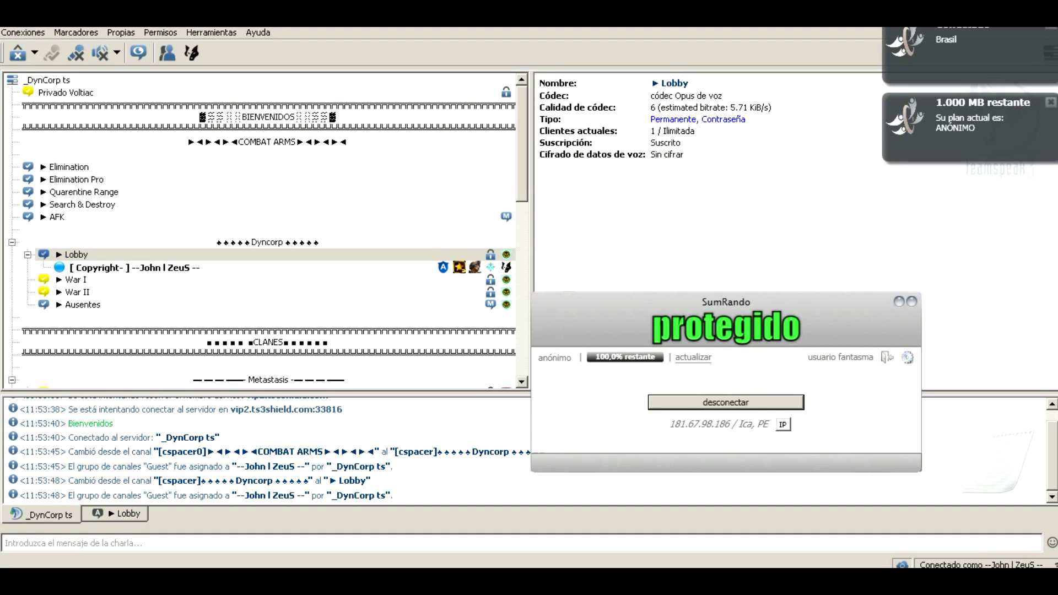
- Check the country flag on your own user entry in the TeamSpeak Lobby against SumRando's connection status
{"action": "left_click", "coordinate": [134, 267]}
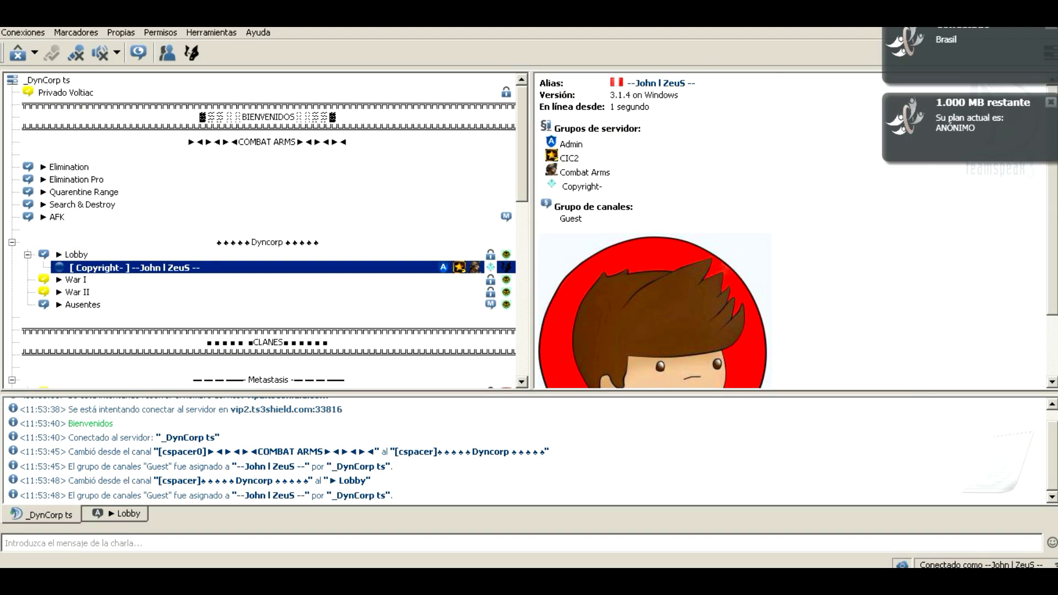
{"action": "left_click", "coordinate": [268, 241]}
{"action": "left_click", "coordinate": [134, 267]}
{"action": "key", "text": "alt+Tab"}
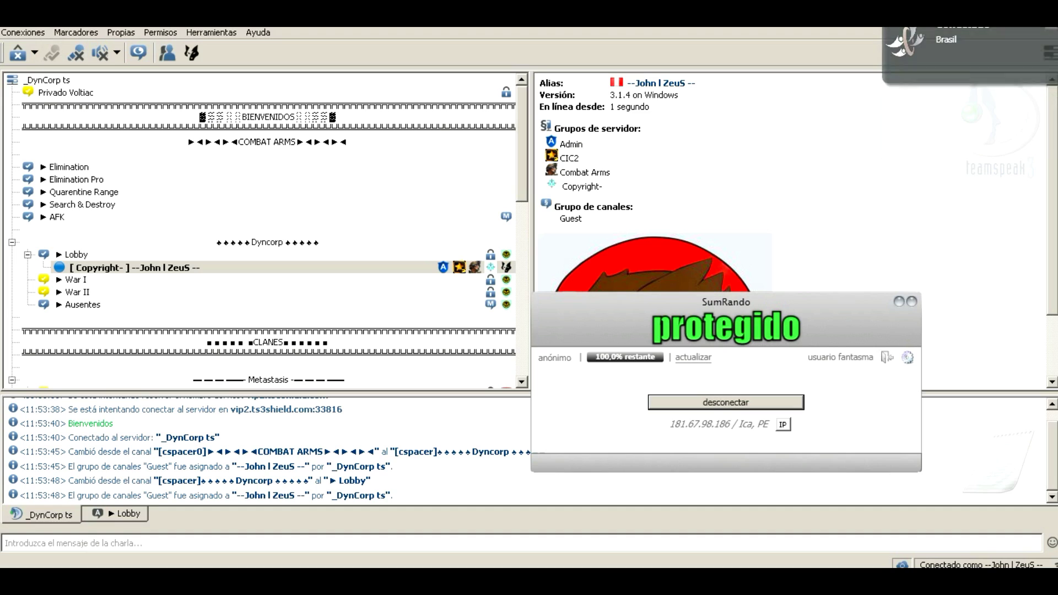
{"action": "left_click", "coordinate": [134, 255]}
{"action": "left_click", "coordinate": [134, 267]}
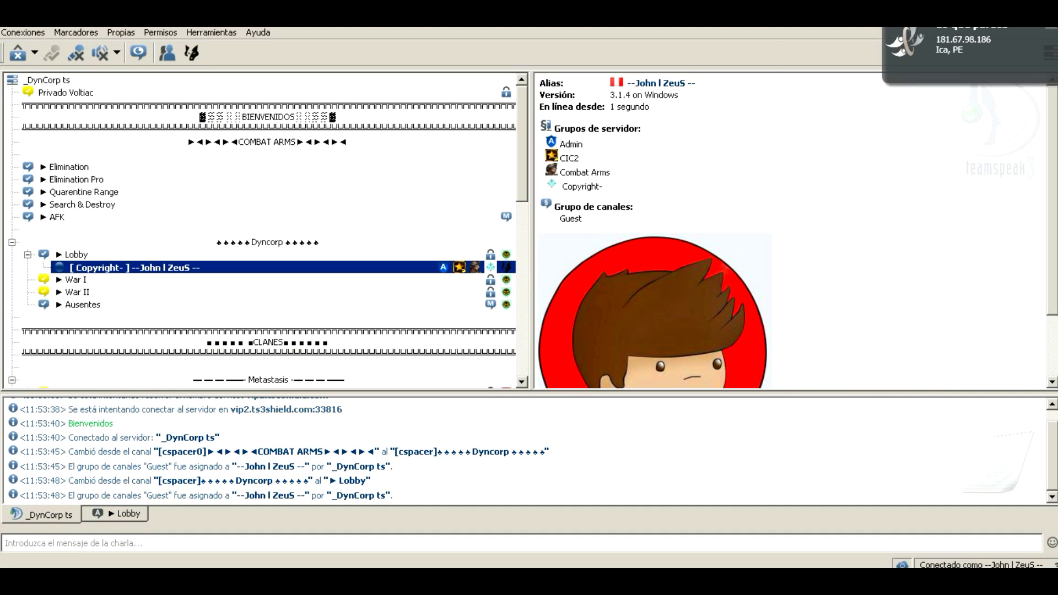
{"action": "key", "text": "alt+Tab"}
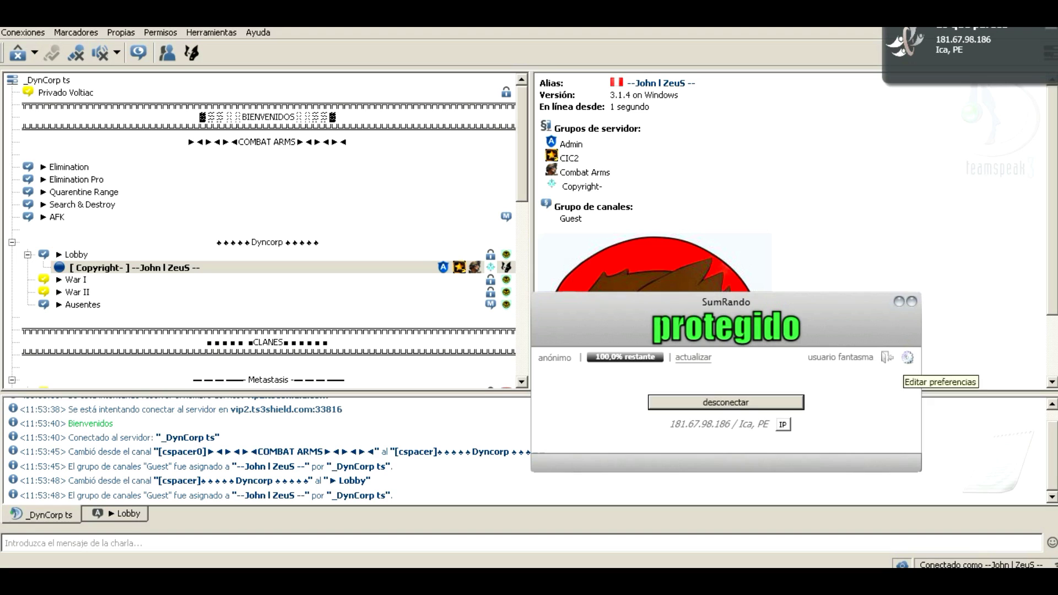
- View SumRando's preferences, leave them without saving and open the plan upgrade page
{"action": "left_click", "coordinate": [907, 358]}
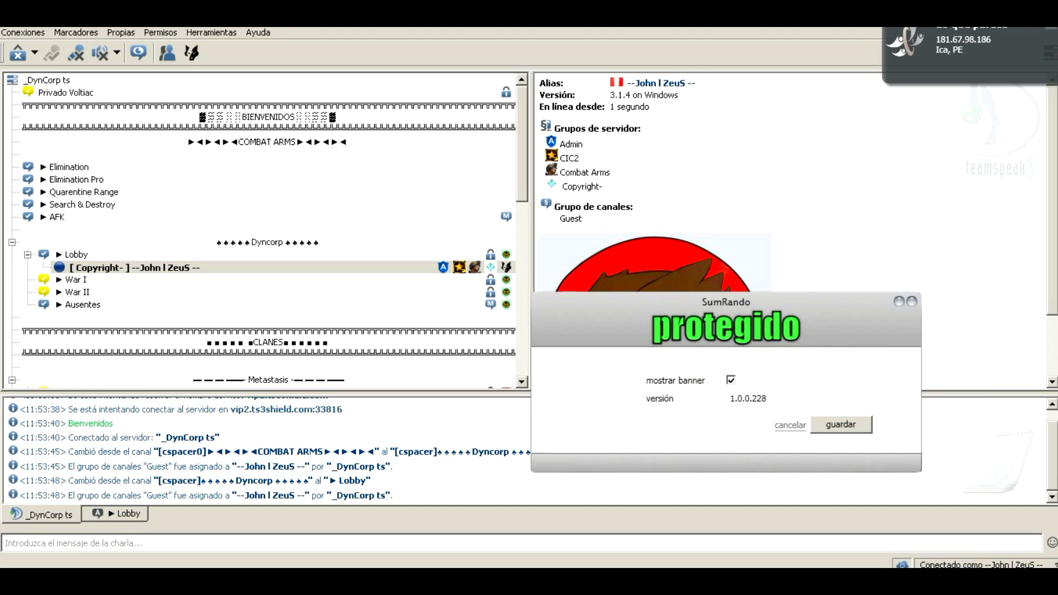
{"action": "left_click", "coordinate": [790, 425]}
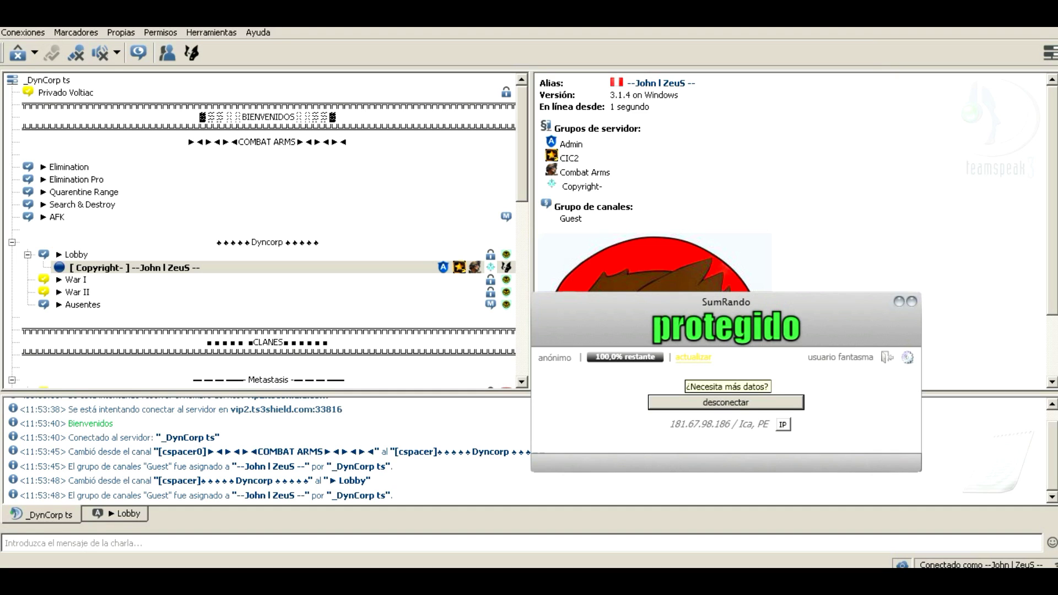
{"action": "left_click", "coordinate": [694, 357]}
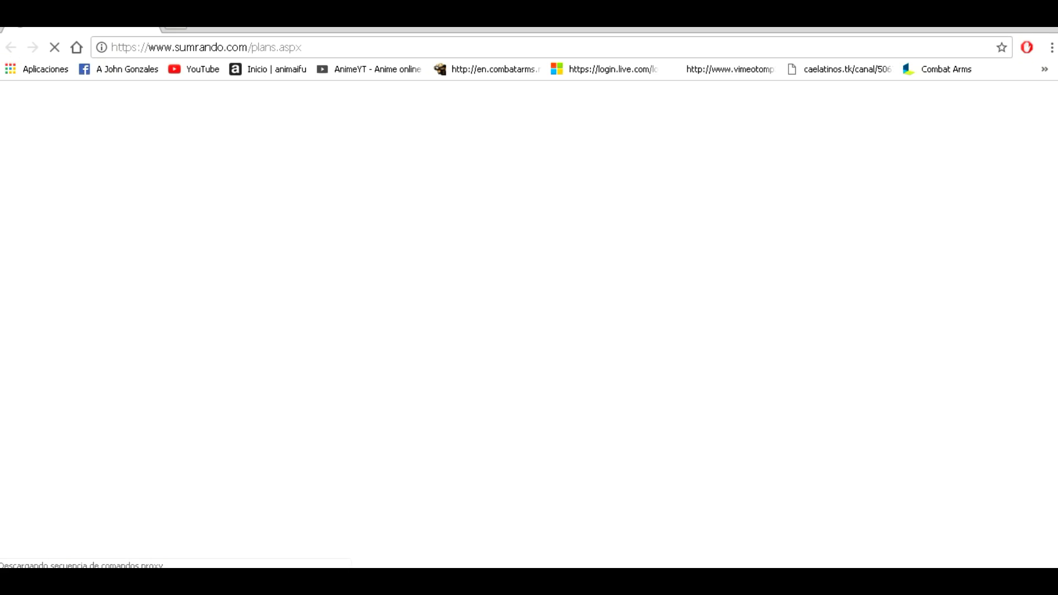
- Return to SumRando, move its window away from the lower part of TeamSpeak and check the remaining data allowance
{"action": "key", "text": "alt+Tab"}
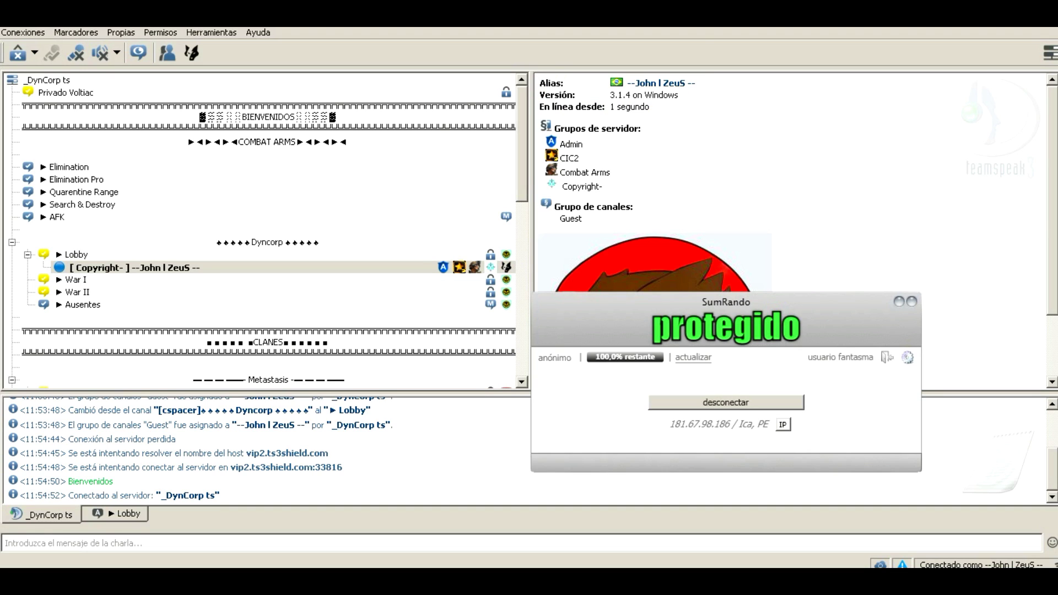
{"action": "left_click_drag", "start_coordinate": [725, 302], "coordinate": [737, 191]}
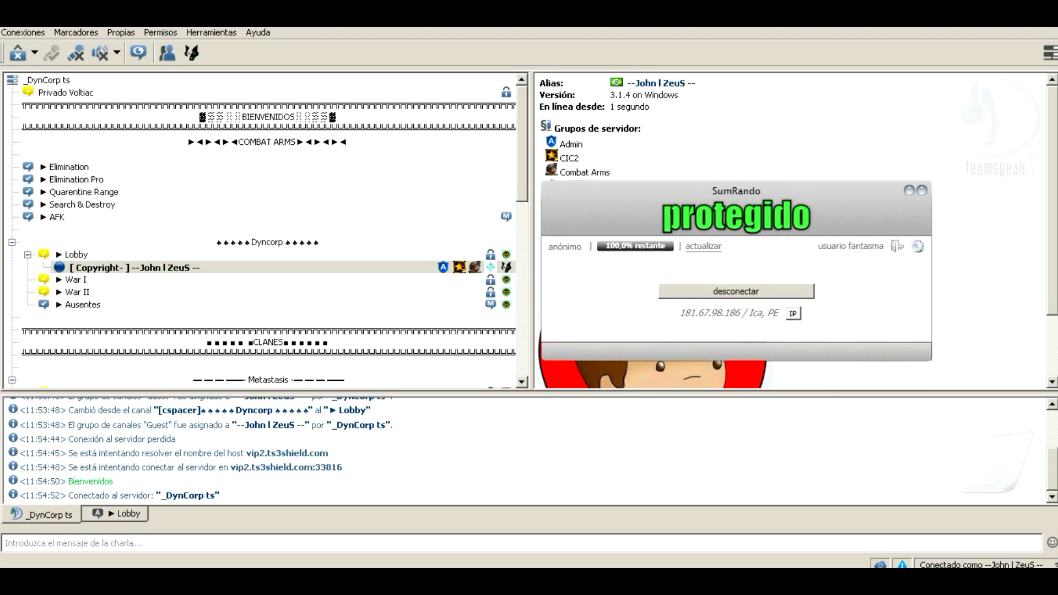
{"action": "mouse_move", "coordinate": [626, 248]}
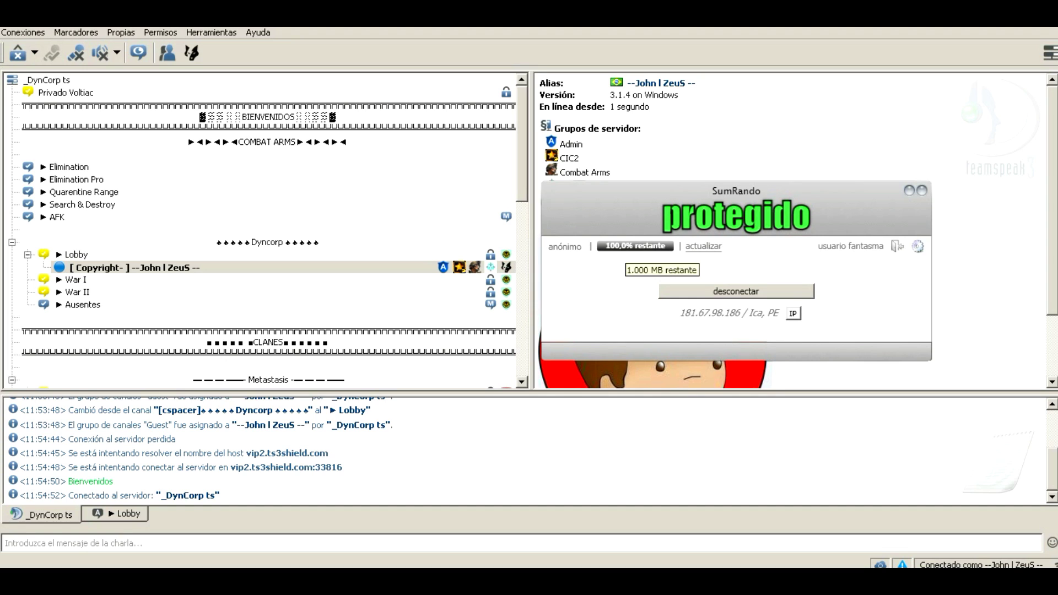
- Switch to Google Chrome and review the Anónimo, Gratis and Platino plan comparison on SumRando's pricing page
{"action": "key", "text": "alt+Tab"}
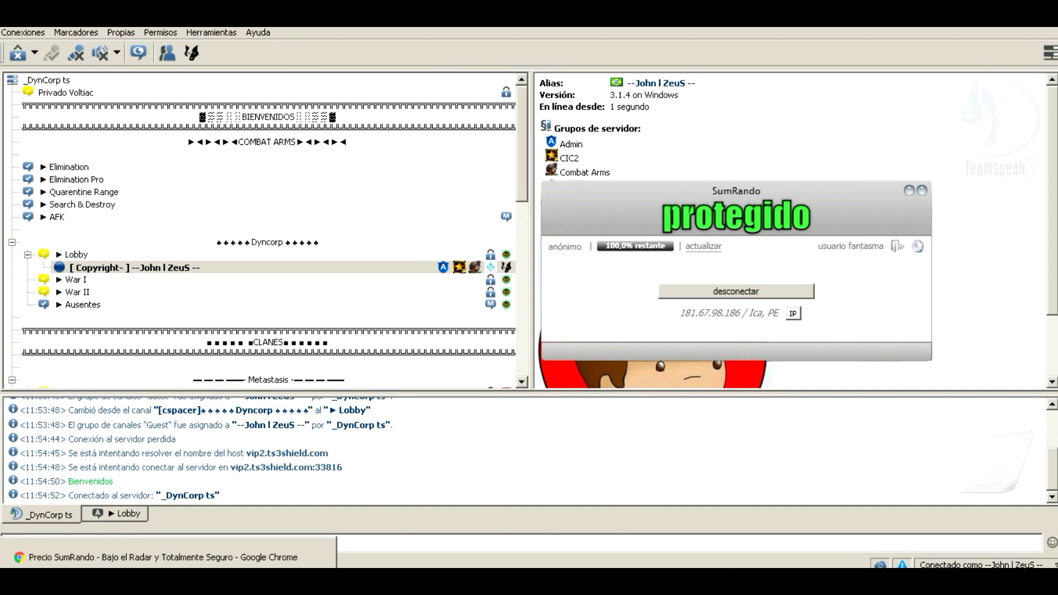
{"action": "scroll", "coordinate": [529, 325], "scroll_direction": "down", "scroll_amount": 8}
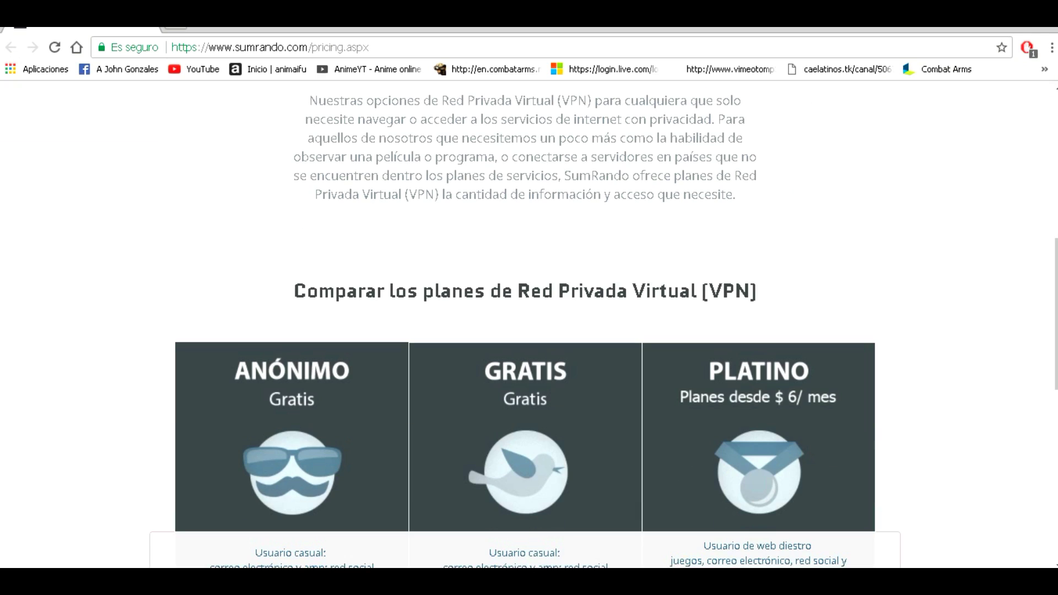
{"action": "scroll", "coordinate": [529, 325], "scroll_direction": "down", "scroll_amount": 5}
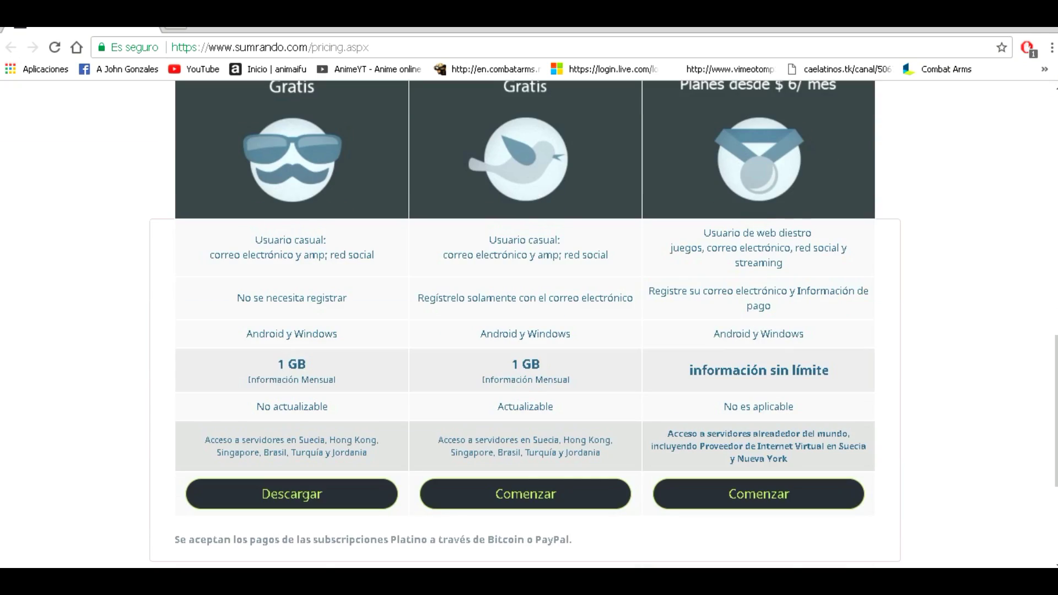
{"action": "scroll", "coordinate": [529, 326], "scroll_direction": "up", "scroll_amount": 13}
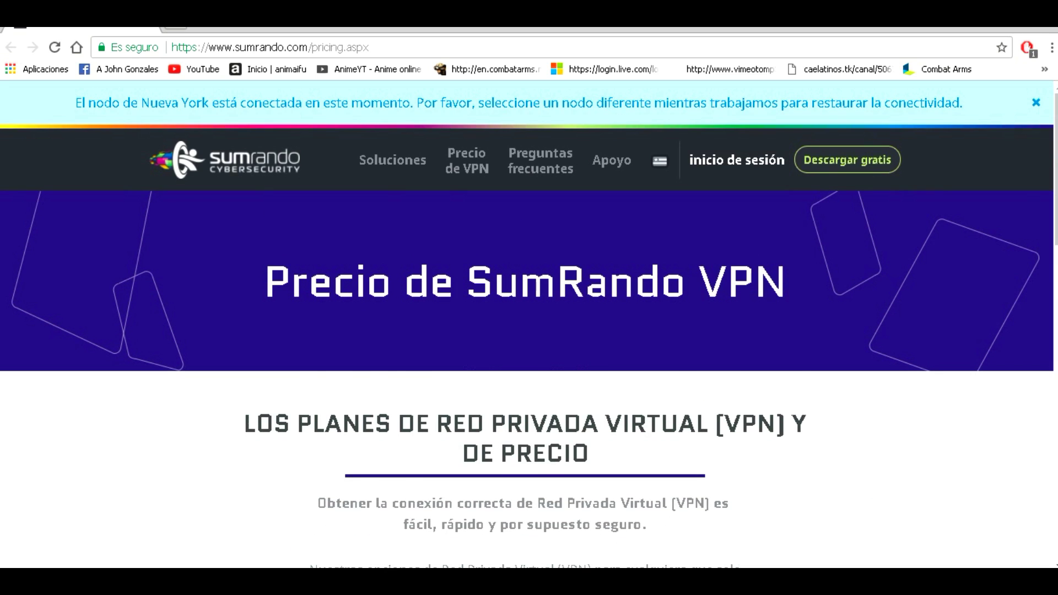
- Return from the pricing page to TeamSpeak and move SumRando's window over the middle of the Lobby channel list
{"action": "scroll", "coordinate": [529, 325], "scroll_direction": "down", "scroll_amount": 2}
{"action": "scroll", "coordinate": [529, 325], "scroll_direction": "up", "scroll_amount": 2}
{"action": "left_click", "coordinate": [110, 567]}
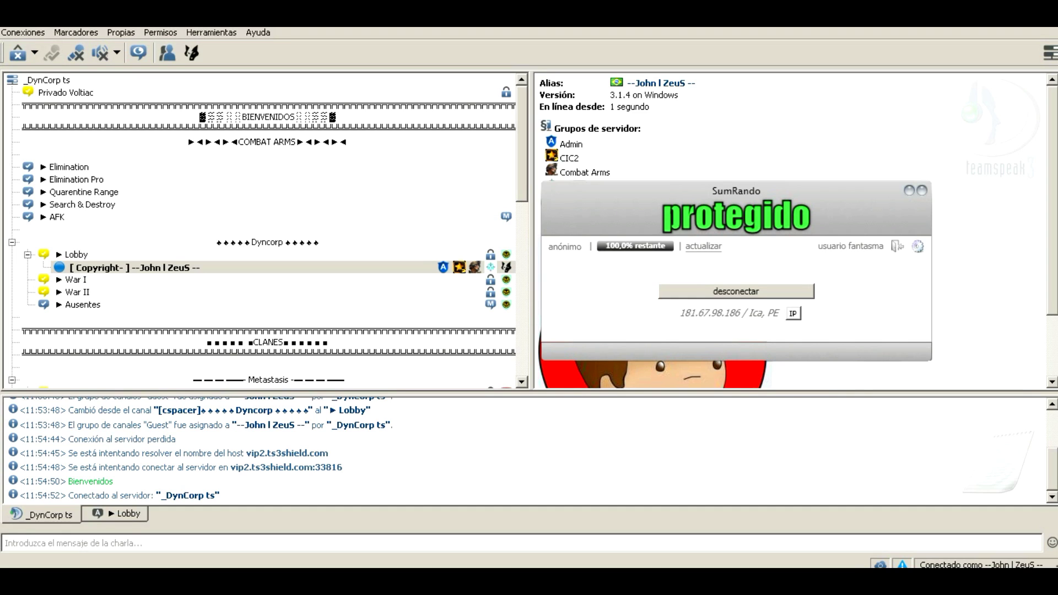
{"action": "left_click_drag", "start_coordinate": [736, 191], "coordinate": [486, 157]}
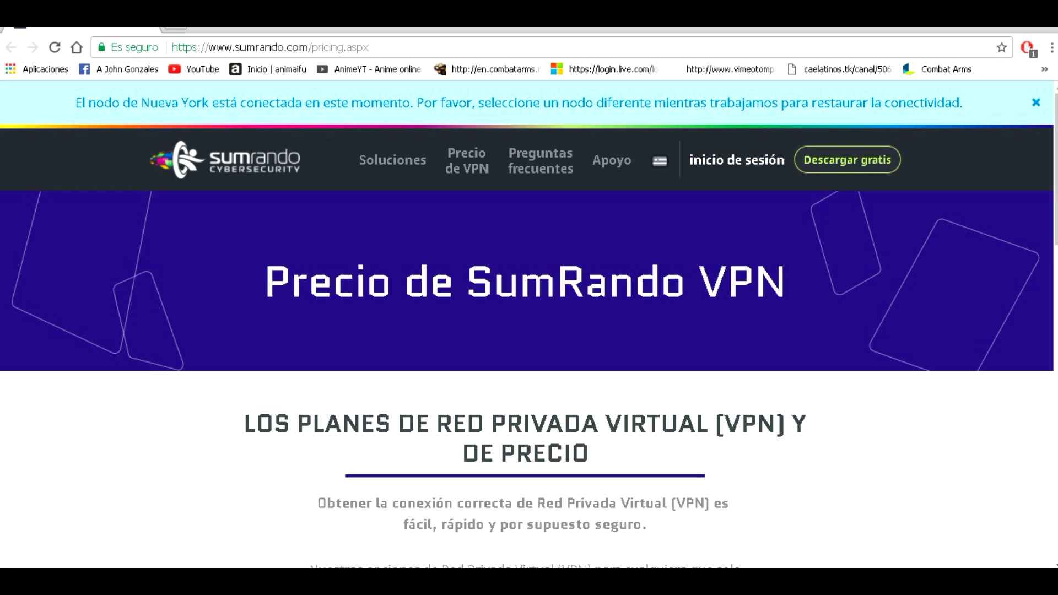
- Switch to Google Chrome and compare the monthly data limits of the Anónimo, Gratis and Platino plans
{"action": "scroll", "coordinate": [529, 298], "scroll_direction": "down", "scroll_amount": 3}
{"action": "scroll", "coordinate": [529, 325], "scroll_direction": "down", "scroll_amount": 8}
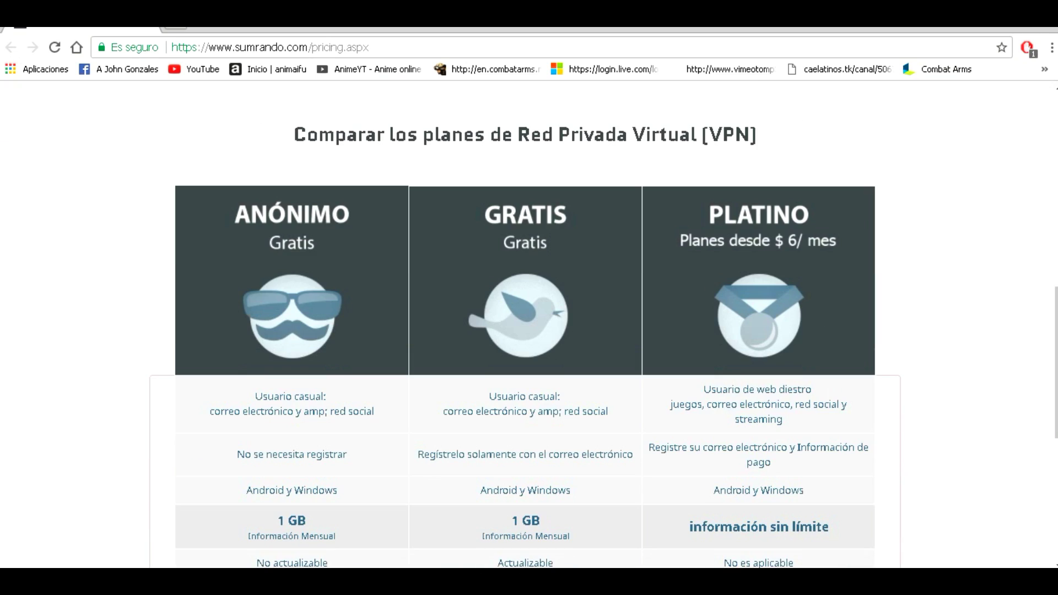
{"action": "scroll", "coordinate": [529, 325], "scroll_direction": "down", "scroll_amount": 3}
{"action": "scroll", "coordinate": [530, 325], "scroll_direction": "up", "scroll_amount": 4}
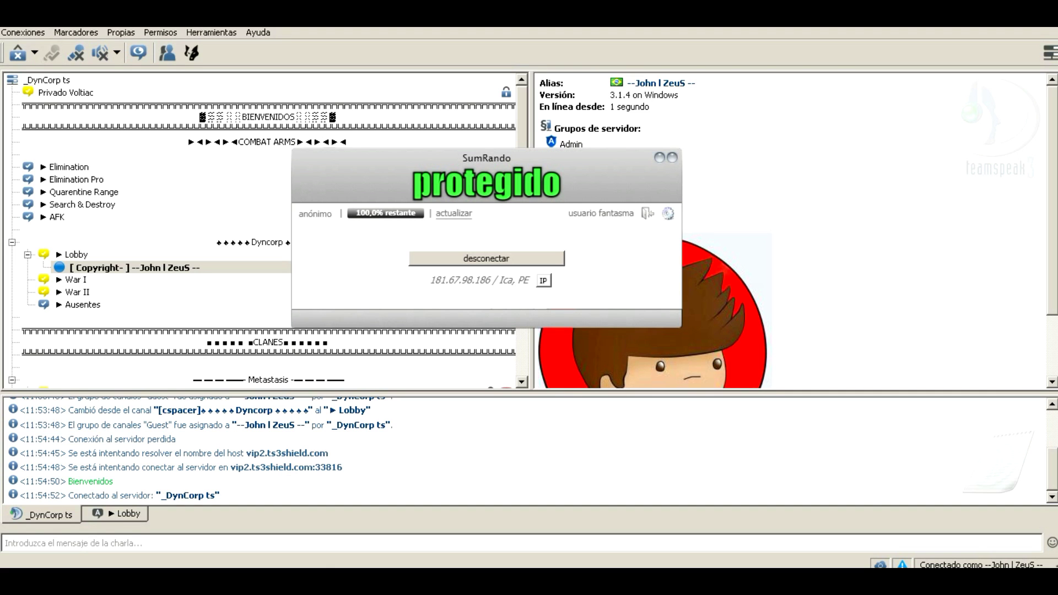
- Move SumRando's window clear of your own user entry in the TeamSpeak Lobby and check that entry's alias and country flag
{"action": "left_click_drag", "start_coordinate": [486, 158], "coordinate": [609, 157]}
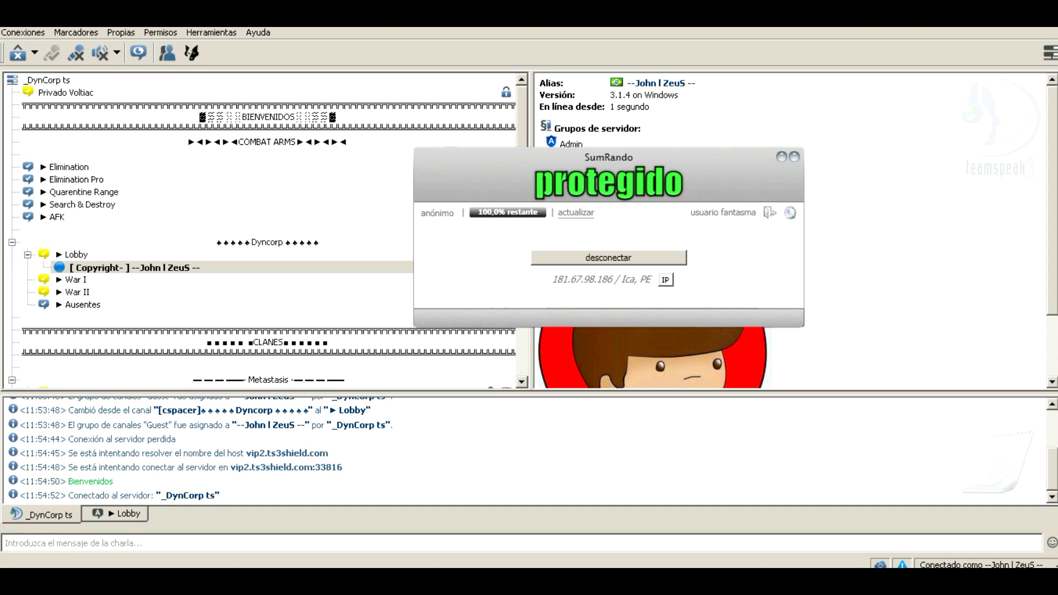
{"action": "left_click_drag", "start_coordinate": [609, 157], "coordinate": [700, 142]}
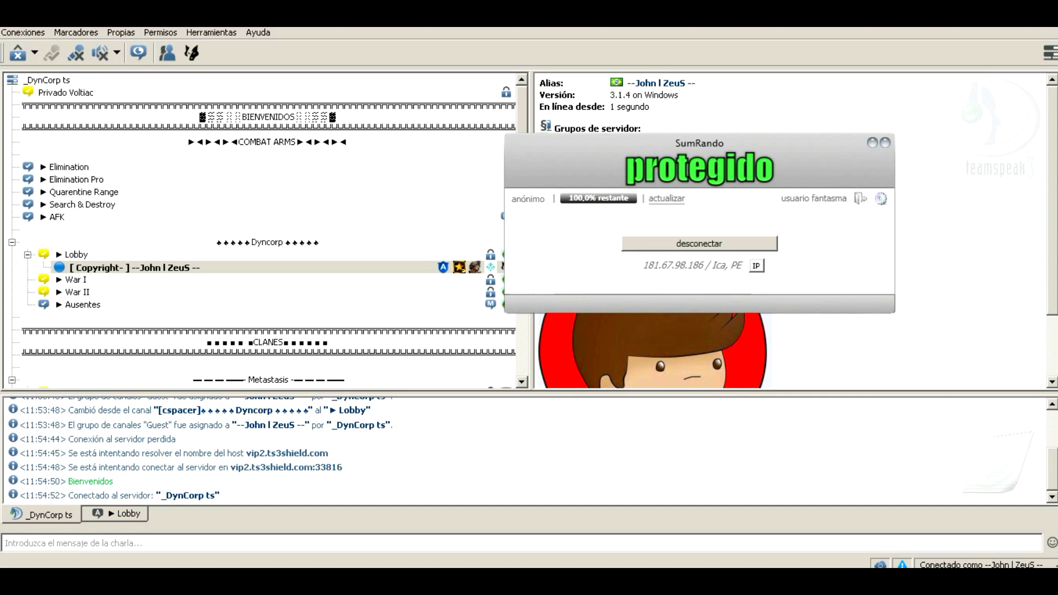
{"action": "left_click", "coordinate": [267, 229]}
{"action": "left_click", "coordinate": [135, 267]}
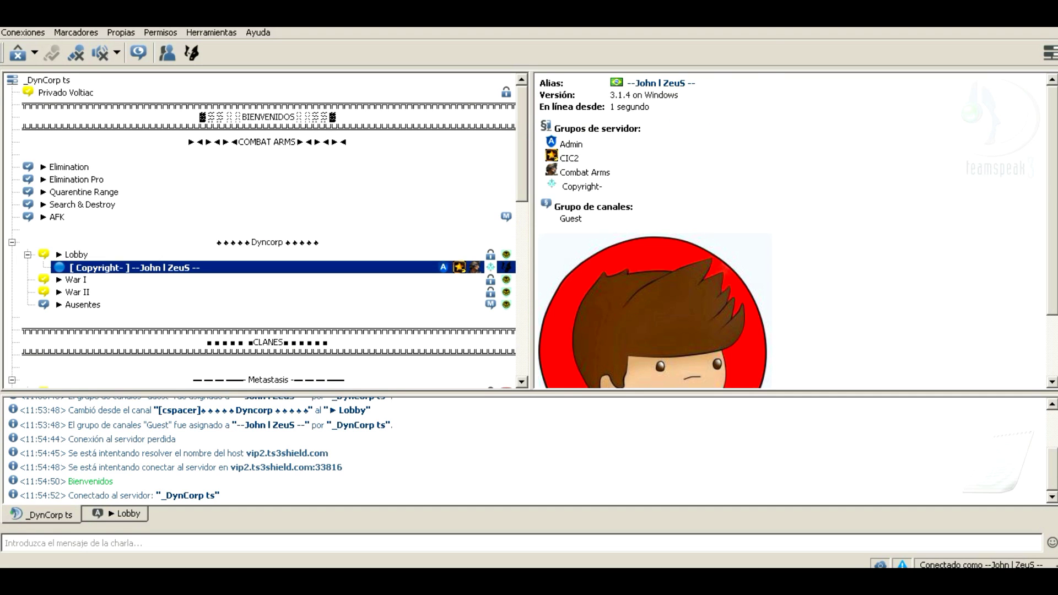
{"action": "left_click_drag", "start_coordinate": [540, 83], "coordinate": [697, 82]}
- Bring SumRando back to the front, disconnect its VPN and close the program
{"action": "key", "text": "alt+Tab"}
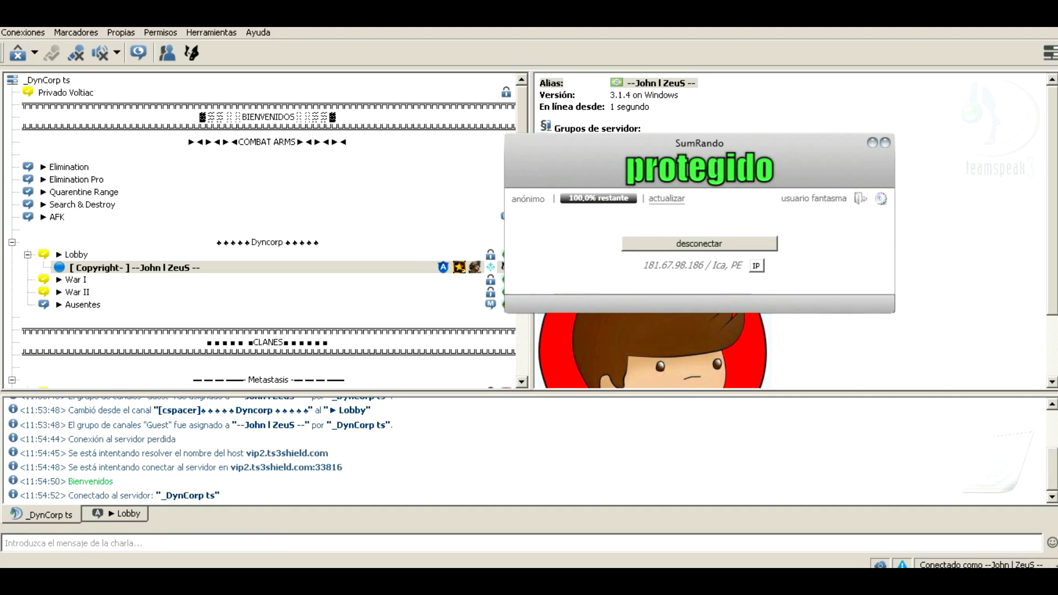
{"action": "left_click_drag", "start_coordinate": [611, 154], "coordinate": [568, 147]}
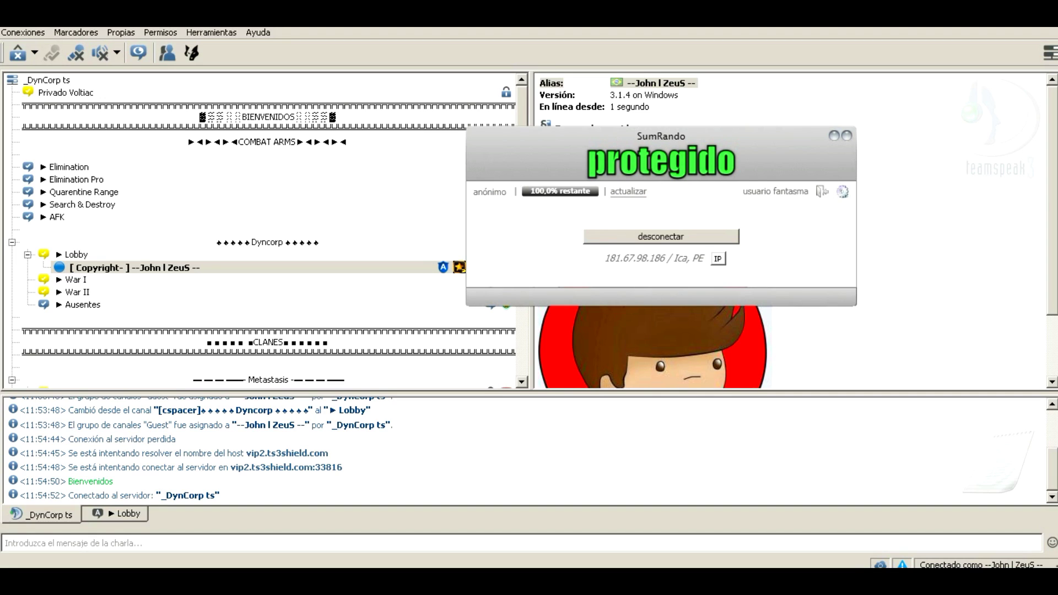
{"action": "left_click", "coordinate": [661, 237]}
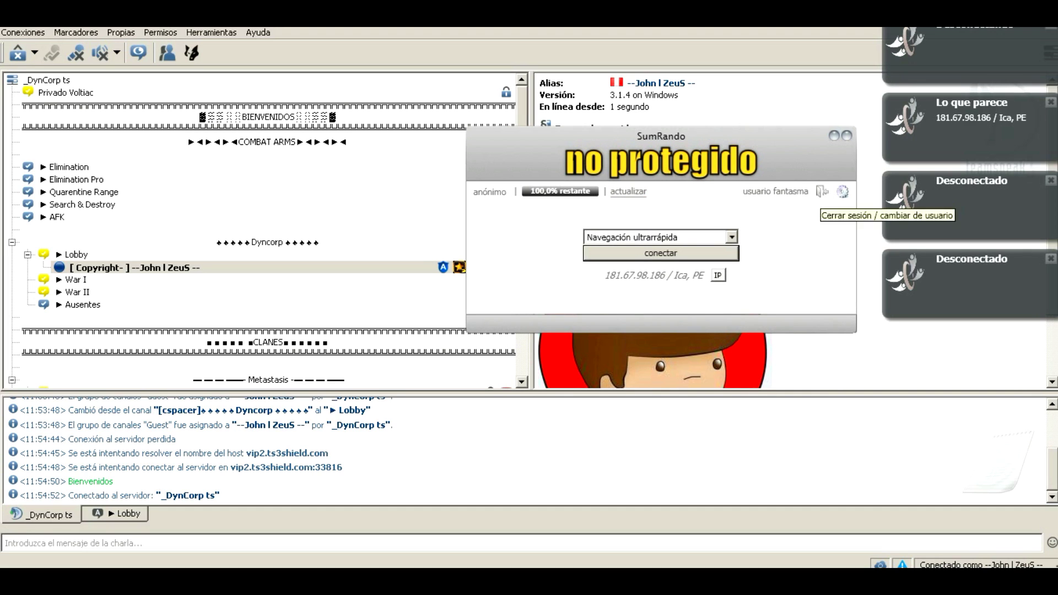
{"action": "left_click", "coordinate": [846, 135]}
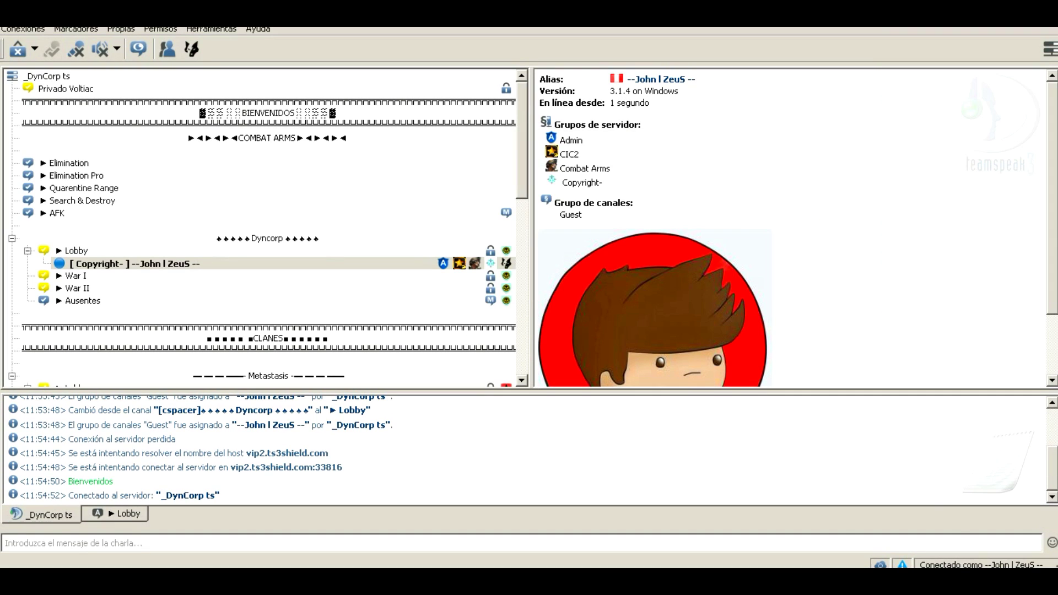
- Exit the Avast SecureLine program running in the background
{"action": "left_click", "coordinate": [909, 567]}
{"action": "right_click", "coordinate": [934, 524]}
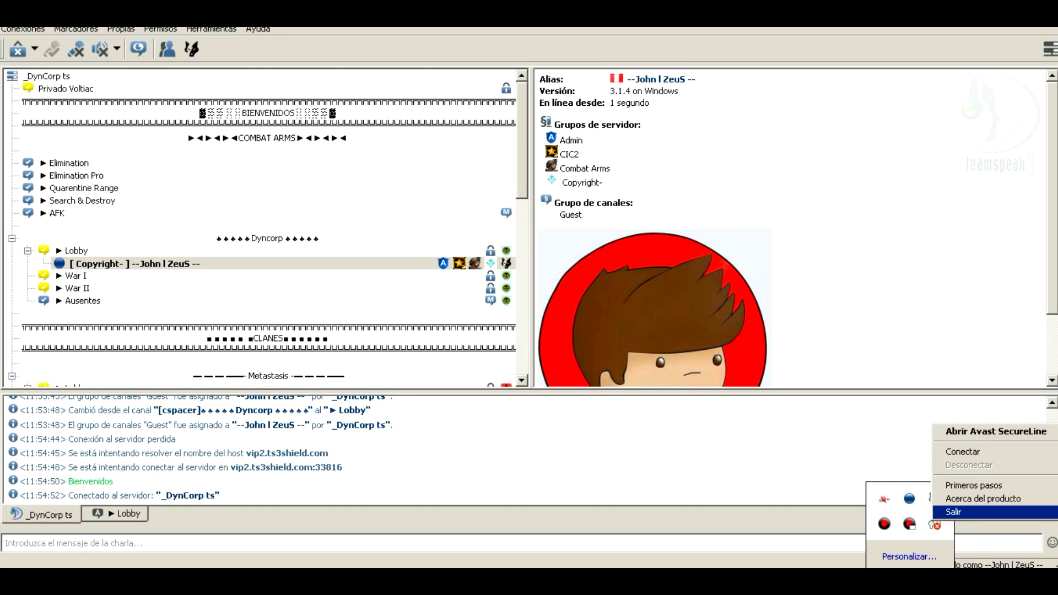
{"action": "left_click", "coordinate": [945, 511]}
- Launch SumRando, view its account creation form with the platino 40 GB plan selected, and close it without registering
{"action": "left_click", "coordinate": [14, 567]}
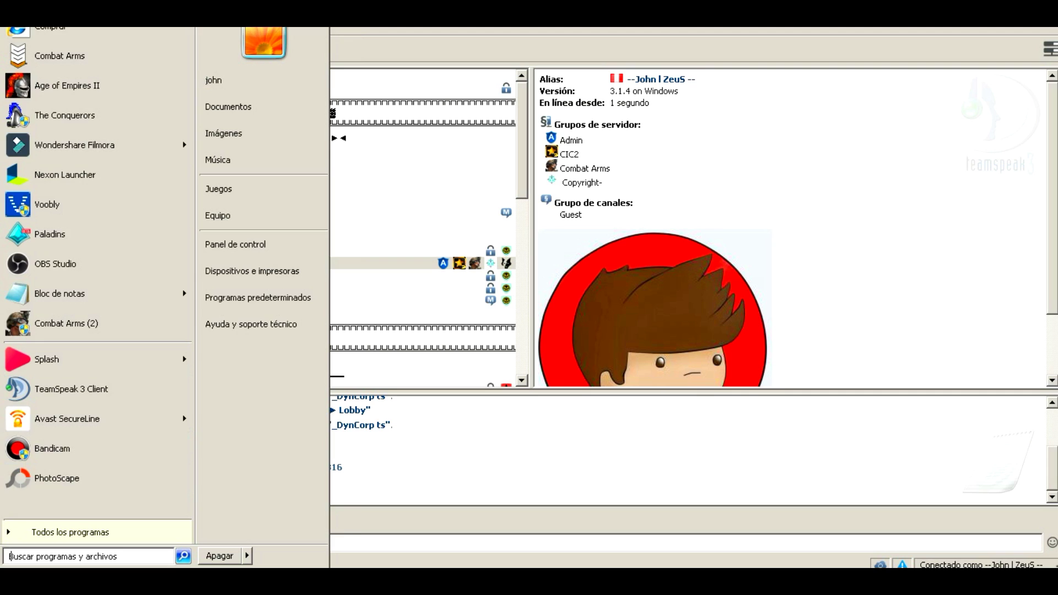
{"action": "type", "text": "su"}
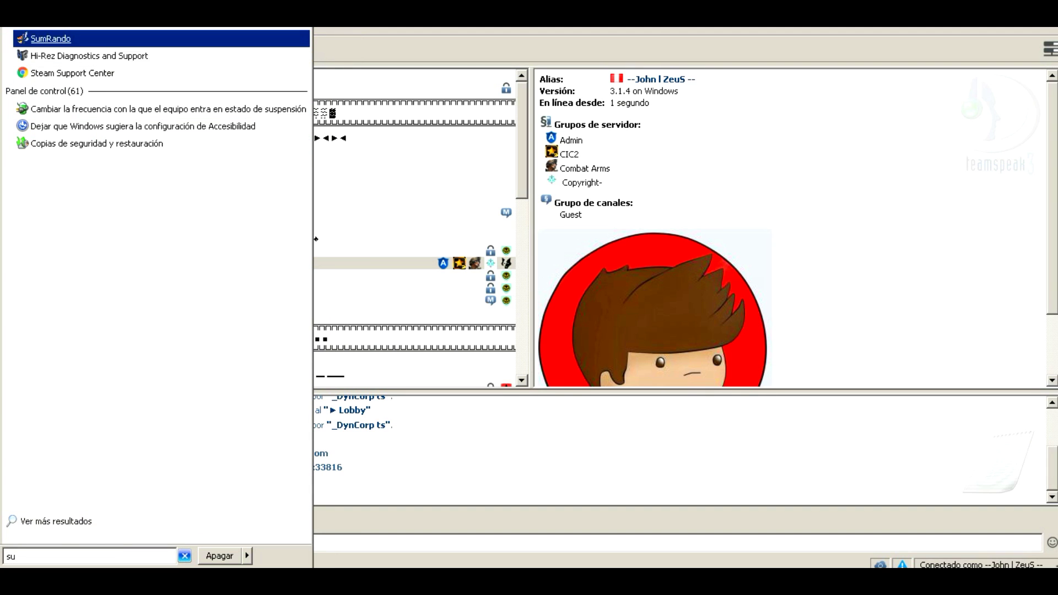
{"action": "key", "text": "Return"}
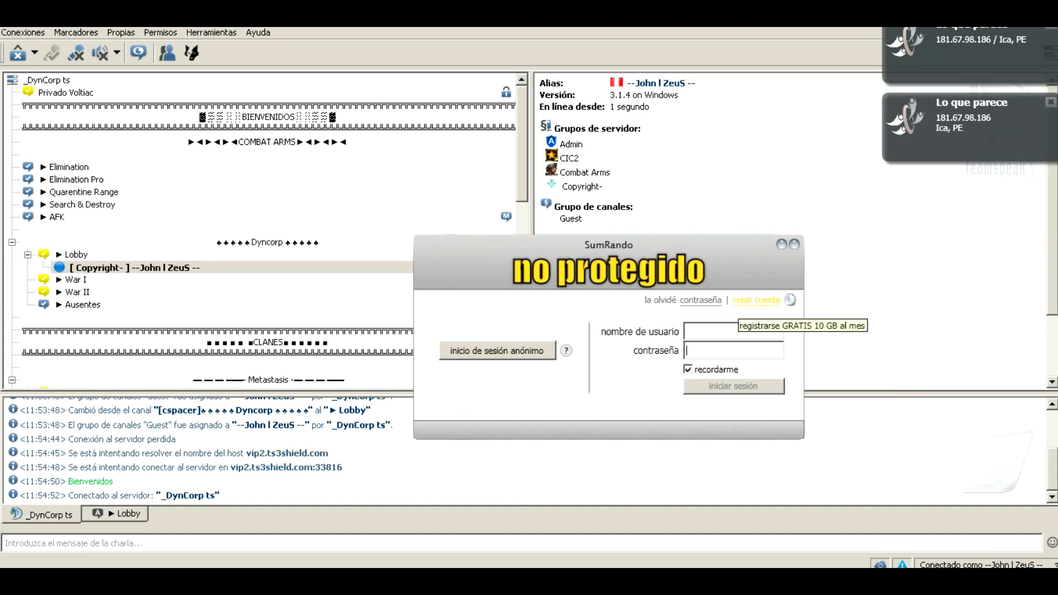
{"action": "left_click", "coordinate": [756, 300]}
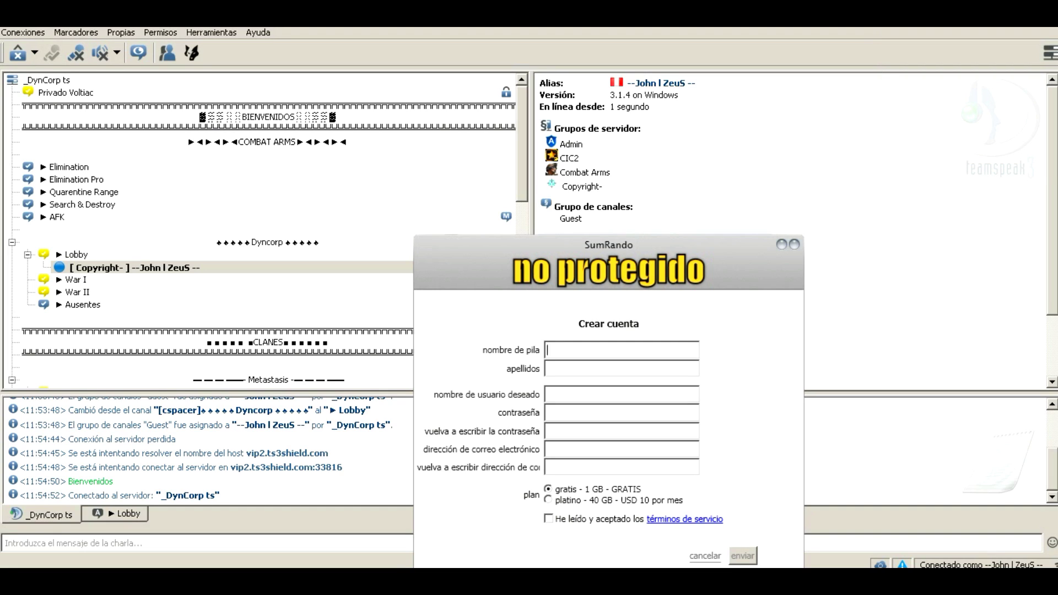
{"action": "left_click", "coordinate": [548, 499]}
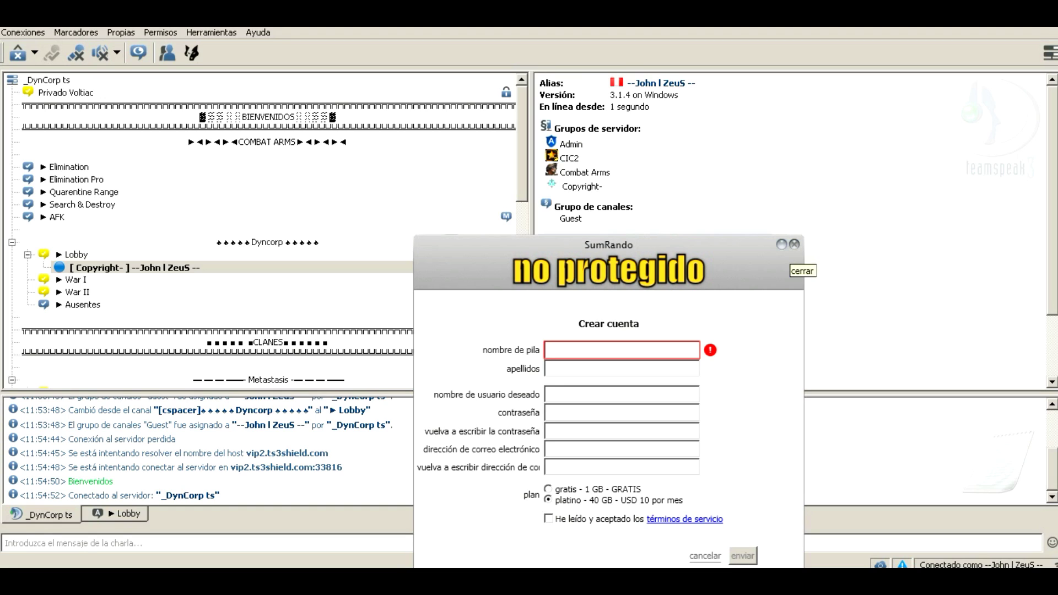
{"action": "left_click", "coordinate": [795, 245]}
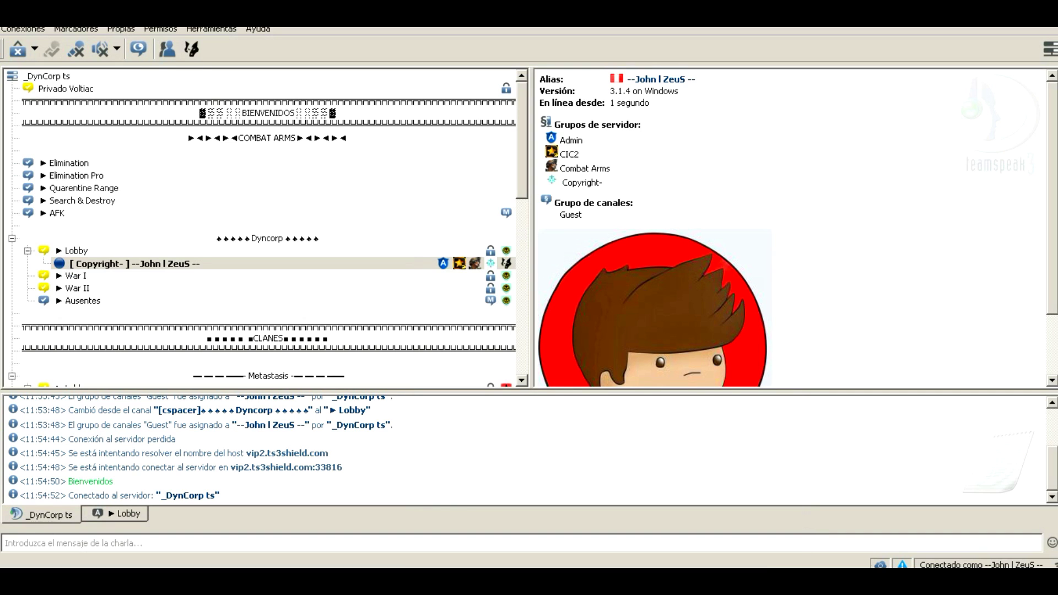
- Go to the Windows desktop and move the Avast SecureLine shortcut below the Avast SecureLine archive, in line with CRACK-LICENCIA
{"action": "left_click", "coordinate": [110, 576]}
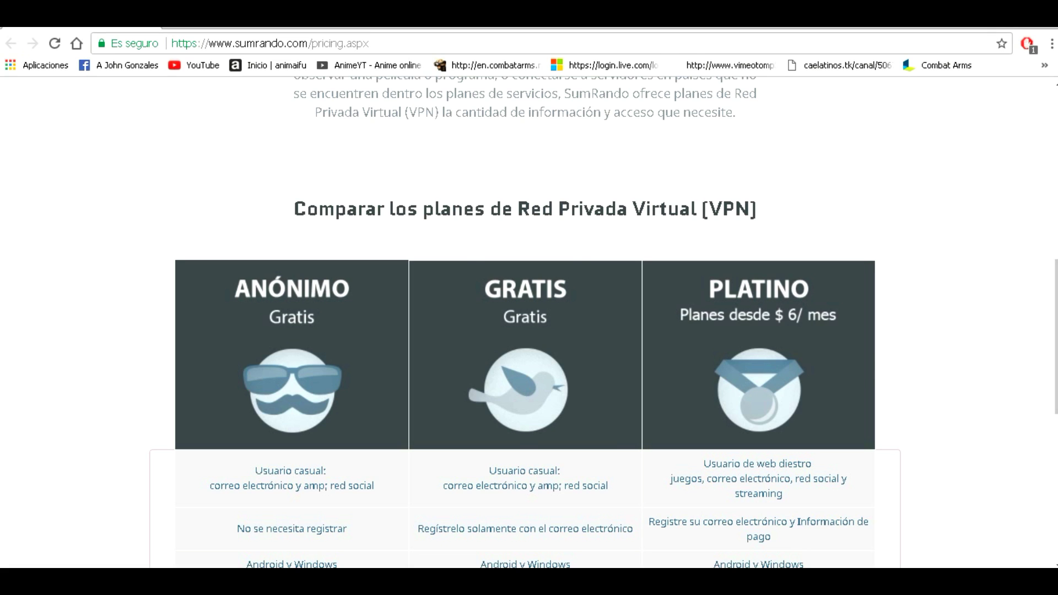
{"action": "key", "text": "alt+Tab"}
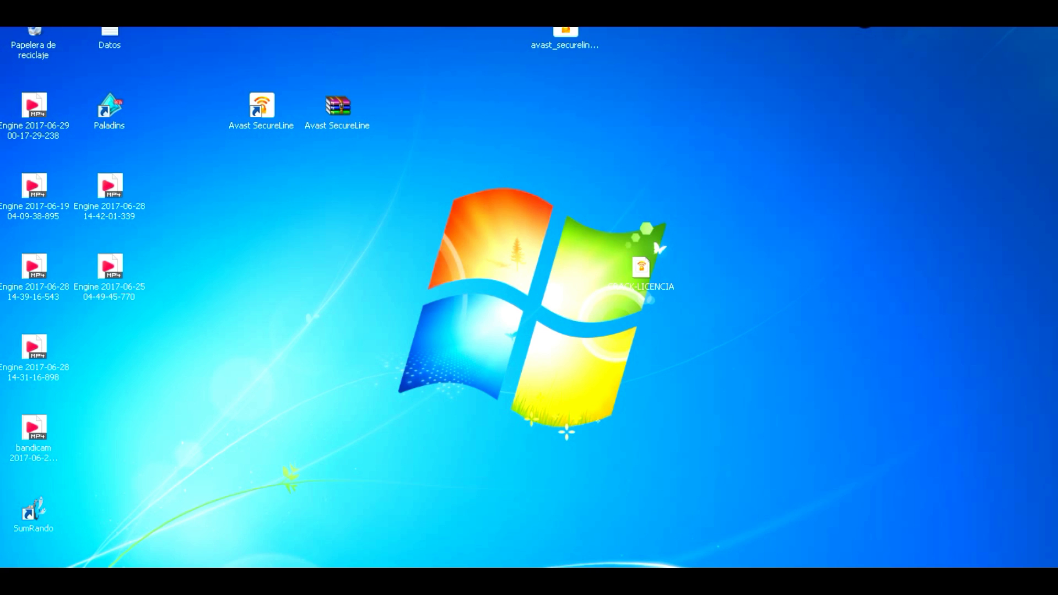
{"action": "left_click_drag", "start_coordinate": [770, 74], "coordinate": [480, 281]}
{"action": "left_click_drag", "start_coordinate": [262, 108], "coordinate": [337, 268]}
{"action": "left_click_drag", "start_coordinate": [296, 236], "coordinate": [419, 313]}
{"action": "left_click_drag", "start_coordinate": [574, 194], "coordinate": [678, 345]}
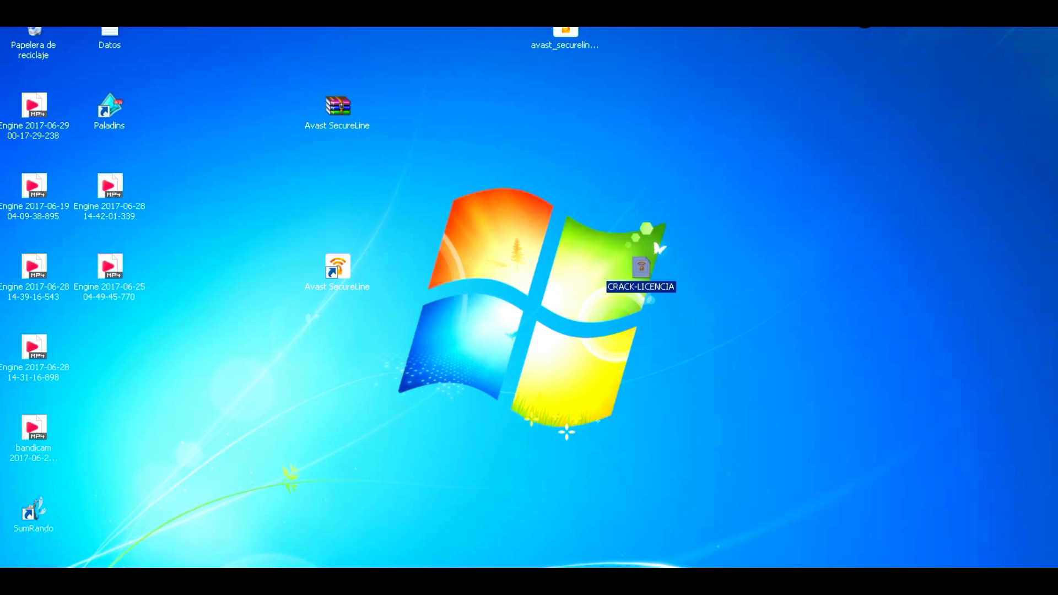
{"action": "left_click_drag", "start_coordinate": [768, 173], "coordinate": [319, 340]}
{"action": "left_click_drag", "start_coordinate": [733, 204], "coordinate": [294, 331]}
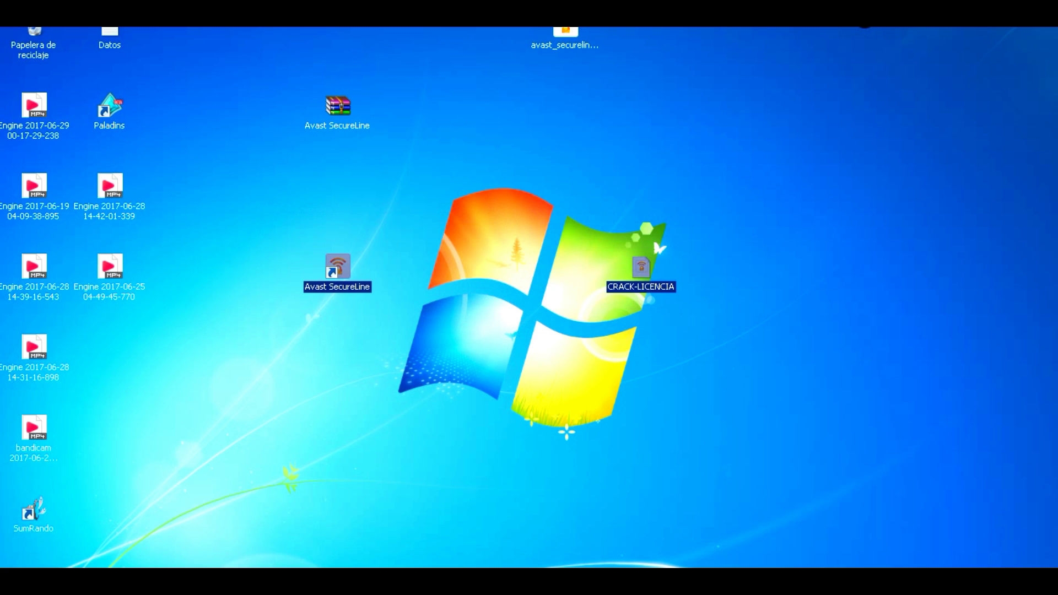
{"action": "left_click", "coordinate": [297, 237]}
{"action": "left_click", "coordinate": [910, 579]}
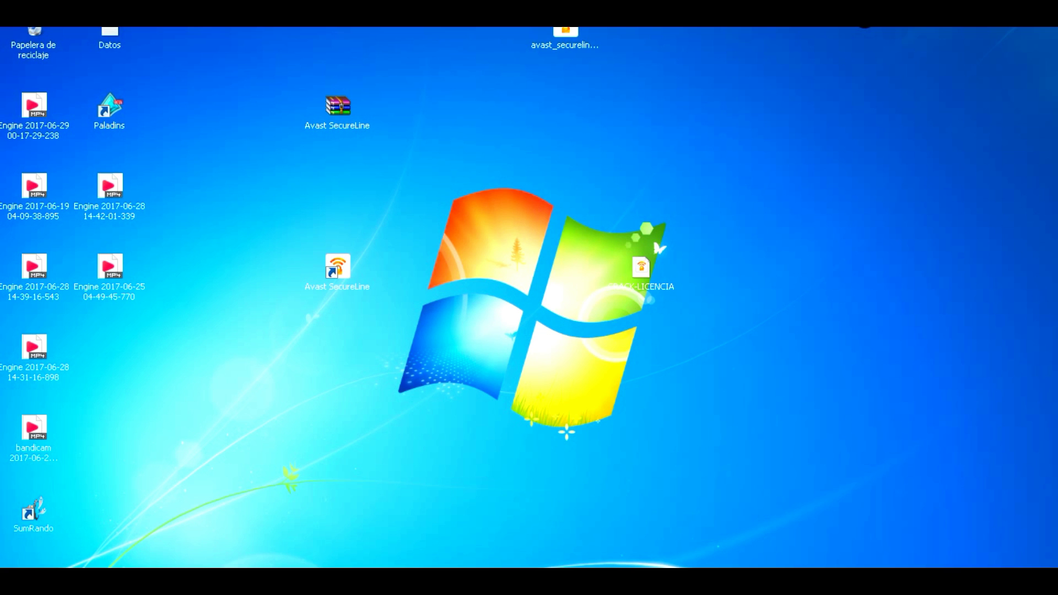
- Move the Bandicam window aside and group avast_secureline_setup with the Avast SecureLine shortcut beside the desktop's video files, selecting both
{"action": "right_click", "coordinate": [786, 242]}
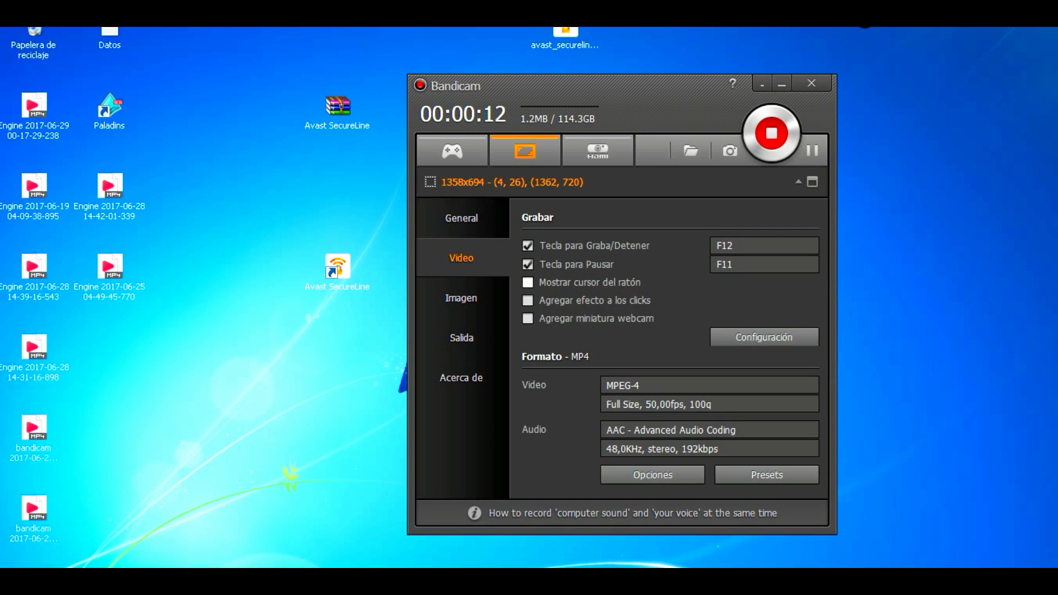
{"action": "left_click", "coordinate": [337, 272]}
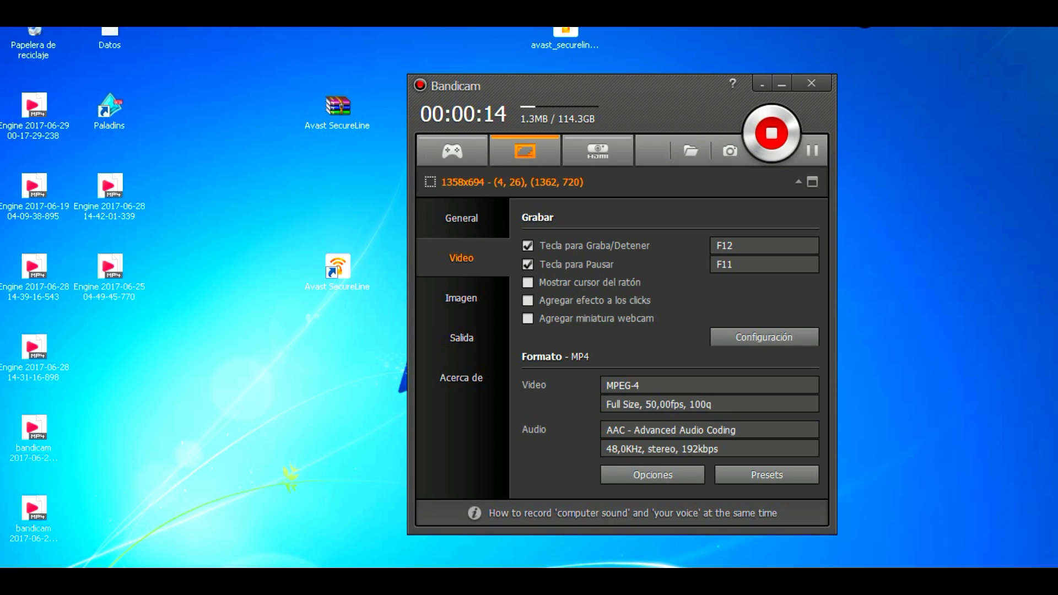
{"action": "left_click_drag", "start_coordinate": [622, 85], "coordinate": [837, 87]}
{"action": "left_click_drag", "start_coordinate": [565, 35], "coordinate": [186, 266]}
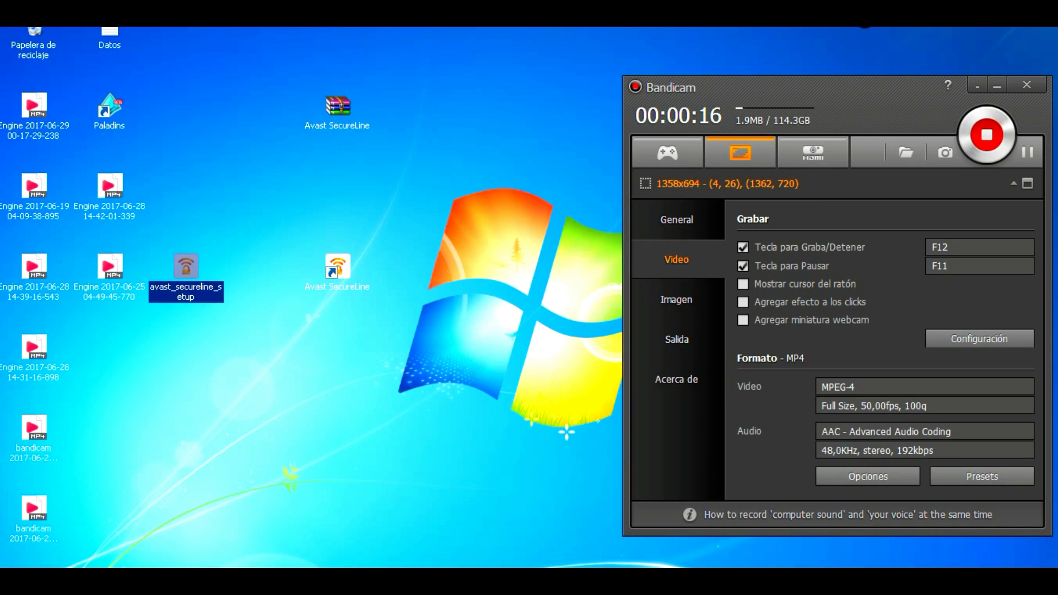
{"action": "left_click_drag", "start_coordinate": [337, 267], "coordinate": [186, 186]}
{"action": "left_click_drag", "start_coordinate": [263, 165], "coordinate": [132, 337]}
{"action": "left_click", "coordinate": [132, 337]}
{"action": "left_click_drag", "start_coordinate": [250, 300], "coordinate": [190, 193]}
{"action": "left_click", "coordinate": [250, 300]}
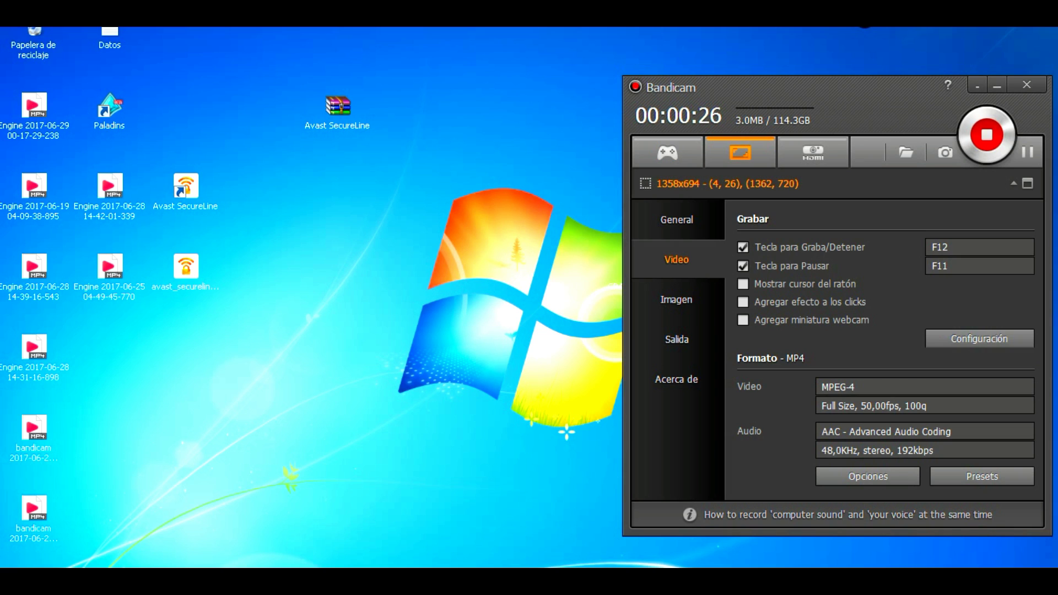
{"action": "left_click_drag", "start_coordinate": [237, 166], "coordinate": [160, 297]}
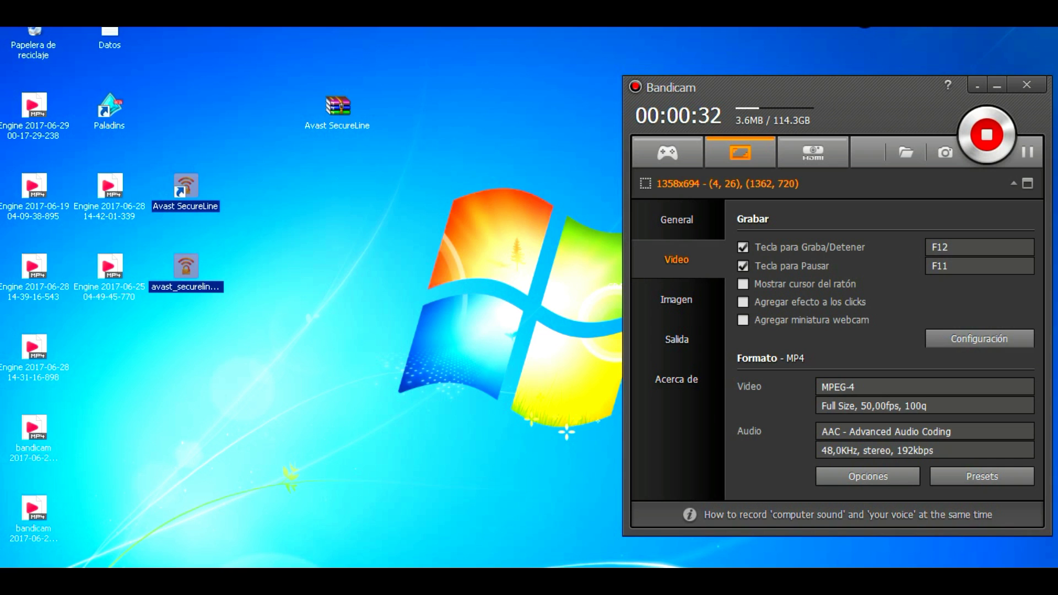
- Switch to Google Chrome's new tab page and try a web query starting with "vpn c"
{"action": "key", "text": "alt+Tab"}
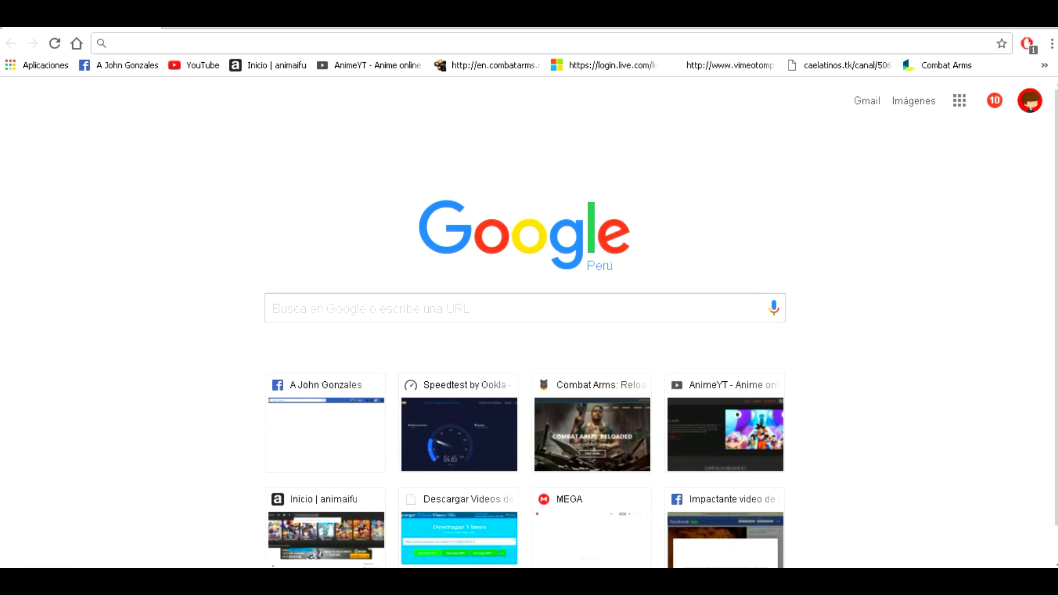
{"action": "type", "text": "vpn c"}
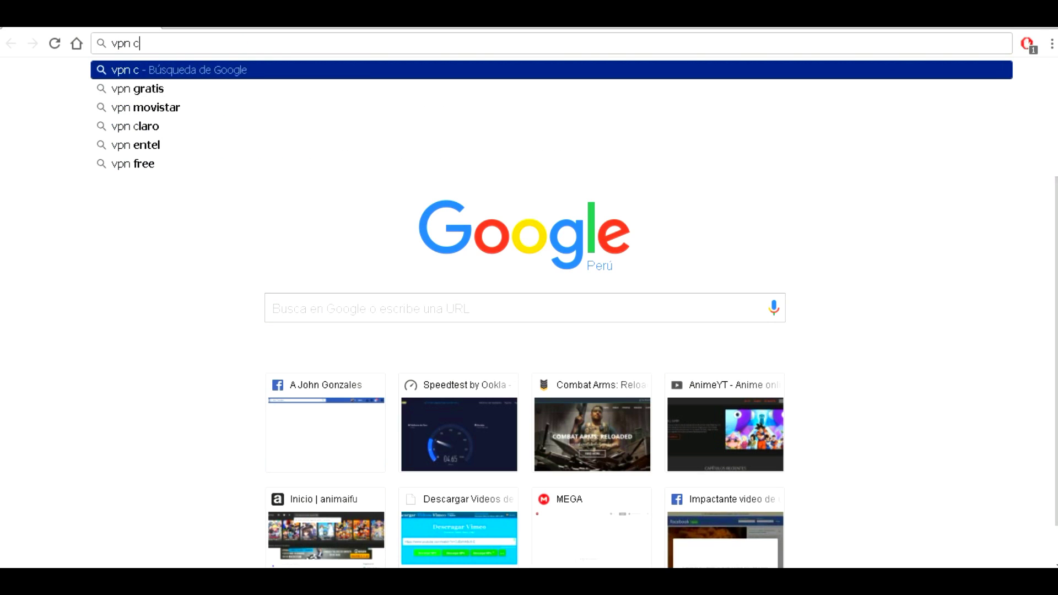
{"action": "key", "text": "BackSpace"}
{"action": "key", "text": "BackSpace"}
{"action": "key", "text": "BackSpace"}
{"action": "key", "text": "BackSpace"}
{"action": "key", "text": "BackSpace"}
{"action": "type", "text": "cambar ip"}
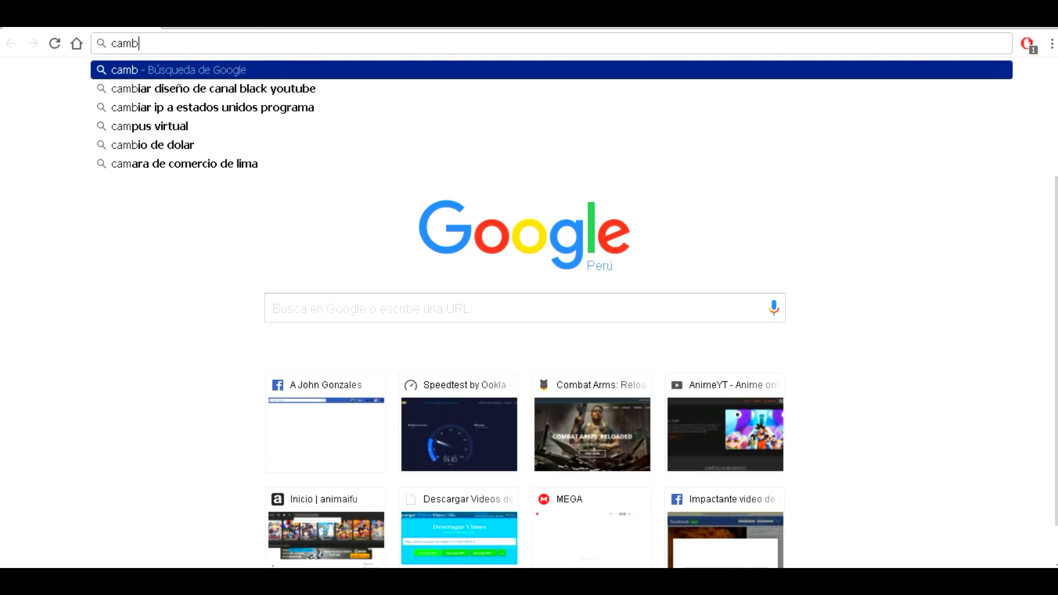
{"action": "key", "text": "BackSpace"}
{"action": "key", "text": "BackSpace"}
{"action": "key", "text": "BackSpace"}
{"action": "key", "text": "BackSpace"}
{"action": "key", "text": "BackSpace"}
{"action": "type", "text": "ia o"}
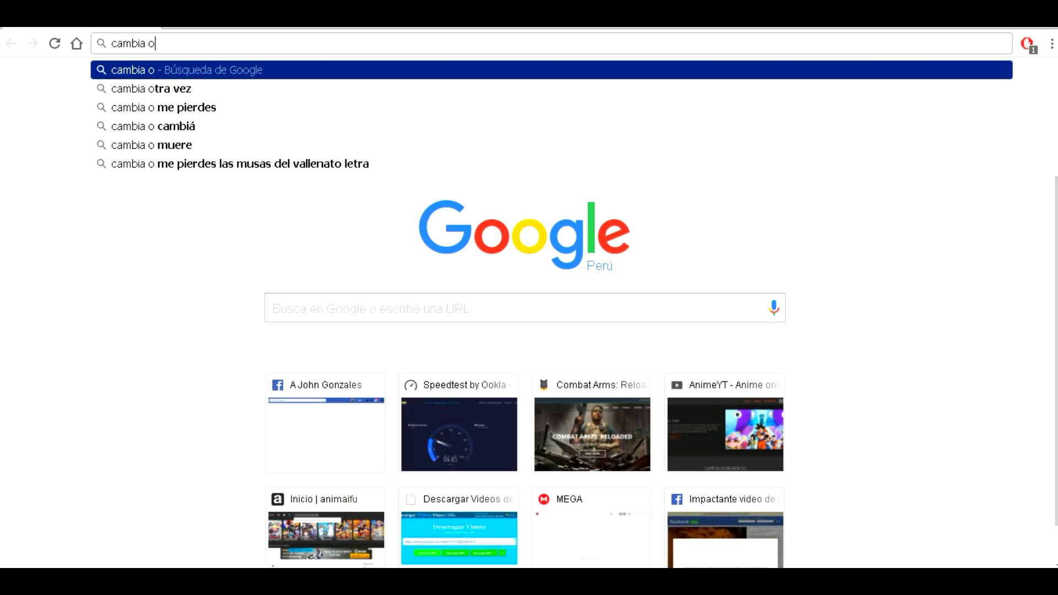
{"action": "key", "text": "BackSpace"}
{"action": "type", "text": "ip"}
{"action": "key", "text": "BackSpace"}
{"action": "key", "text": "BackSpace"}
{"action": "key", "text": "BackSpace"}
{"action": "key", "text": "BackSpace"}
{"action": "key", "text": "BackSpace"}
{"action": "key", "text": "BackSpace"}
{"action": "key", "text": "BackSpace"}
{"action": "key", "text": "BackSpace"}
{"action": "key", "text": "BackSpace"}
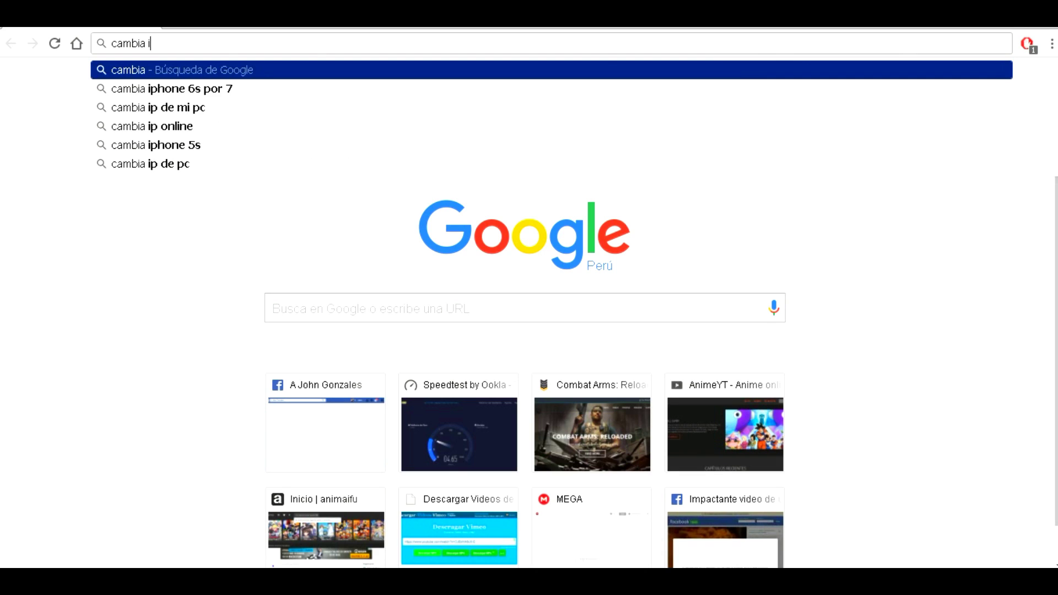
- Search Google for "vpn brasil"
{"action": "type", "text": "vpm bras"}
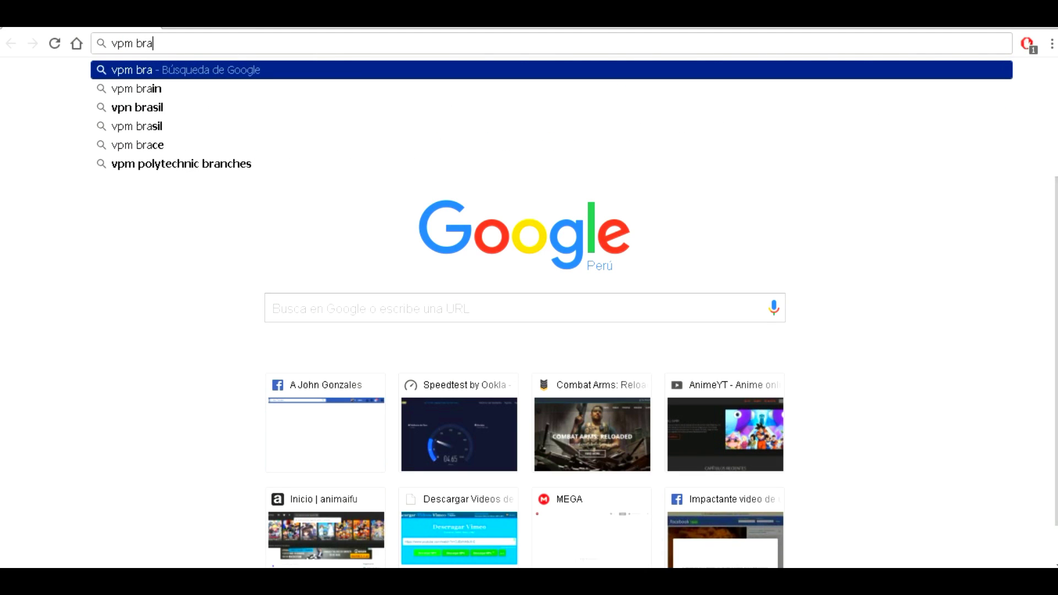
{"action": "key", "text": "BackSpace"}
{"action": "key", "text": "BackSpace"}
{"action": "key", "text": "BackSpace"}
{"action": "key", "text": "BackSpace"}
{"action": "key", "text": "BackSpace"}
{"action": "key", "text": "BackSpace"}
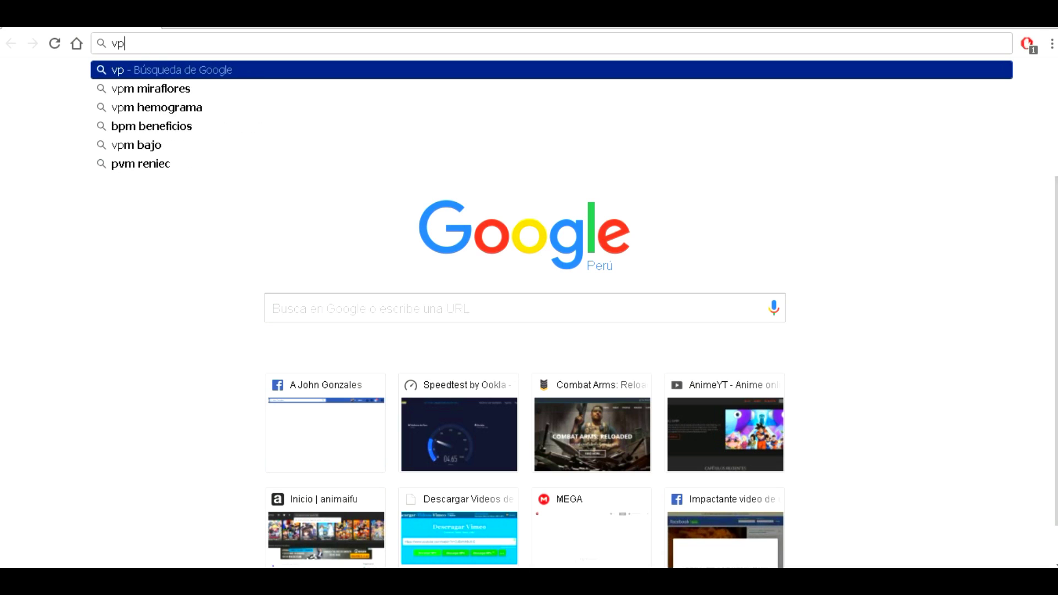
{"action": "type", "text": "n bra"}
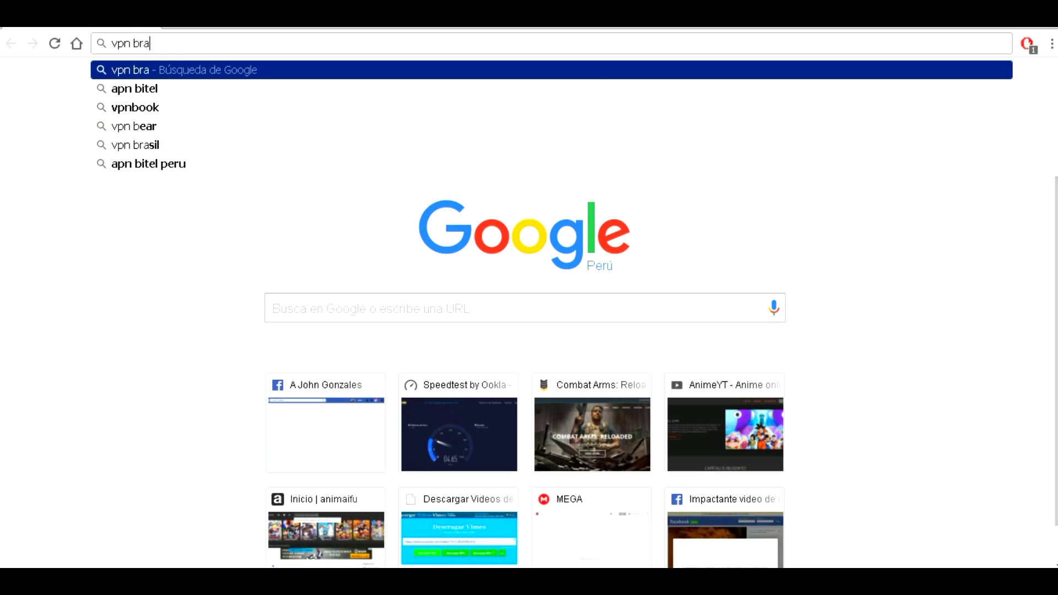
{"action": "type", "text": "sil"}
{"action": "key", "text": "Return"}
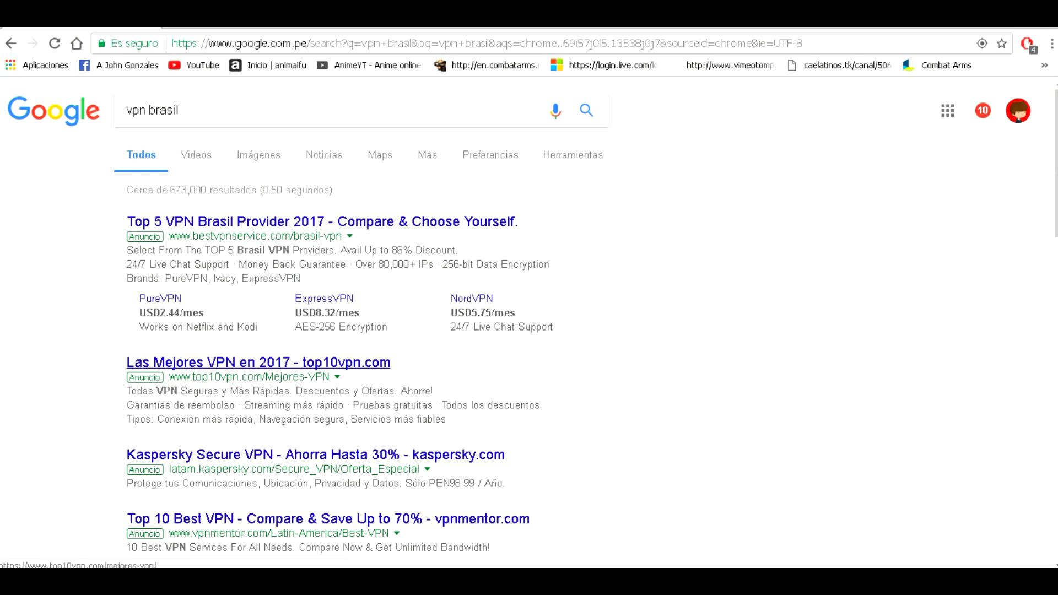
- Open the bestvpnservice.com Brasil VPN result and review its ranking of VPN providers for Brazil, including price, discount, features and servers
{"action": "left_click", "coordinate": [323, 221]}
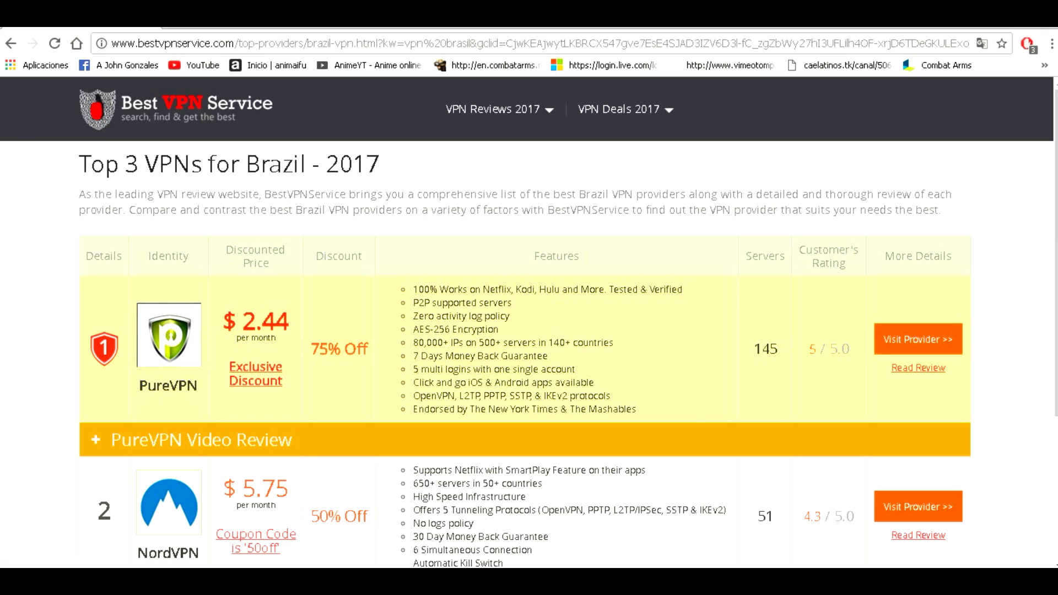
{"action": "scroll", "coordinate": [525, 353], "scroll_direction": "down", "scroll_amount": 4}
{"action": "scroll", "coordinate": [525, 353], "scroll_direction": "up", "scroll_amount": 4}
{"action": "left_click_drag", "start_coordinate": [413, 289], "coordinate": [293, 441]}
{"action": "left_click", "coordinate": [293, 441]}
{"action": "scroll", "coordinate": [525, 353], "scroll_direction": "down", "scroll_amount": 4}
{"action": "scroll", "coordinate": [525, 352], "scroll_direction": "up", "scroll_amount": 2}
{"action": "scroll", "coordinate": [918, 339], "scroll_direction": "up", "scroll_amount": 3}
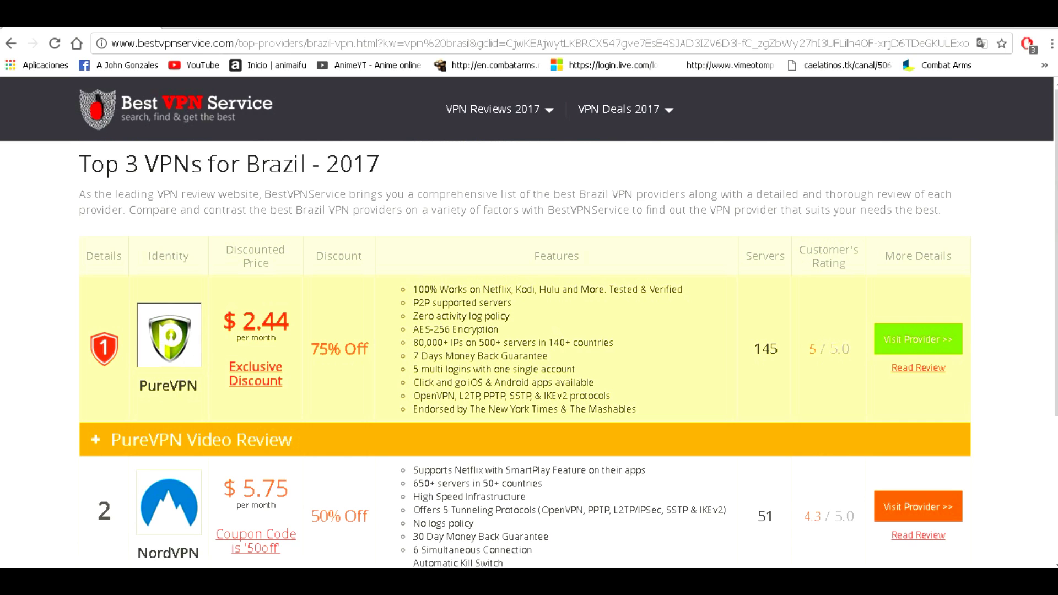
- Open PureVPN's provider page in a new tab, and return to the "vpn brasil" results to follow the top10vpn.com listing
{"action": "right_click", "coordinate": [918, 339]}
{"action": "key", "text": "Escape"}
{"action": "key", "text": "alt+Left"}
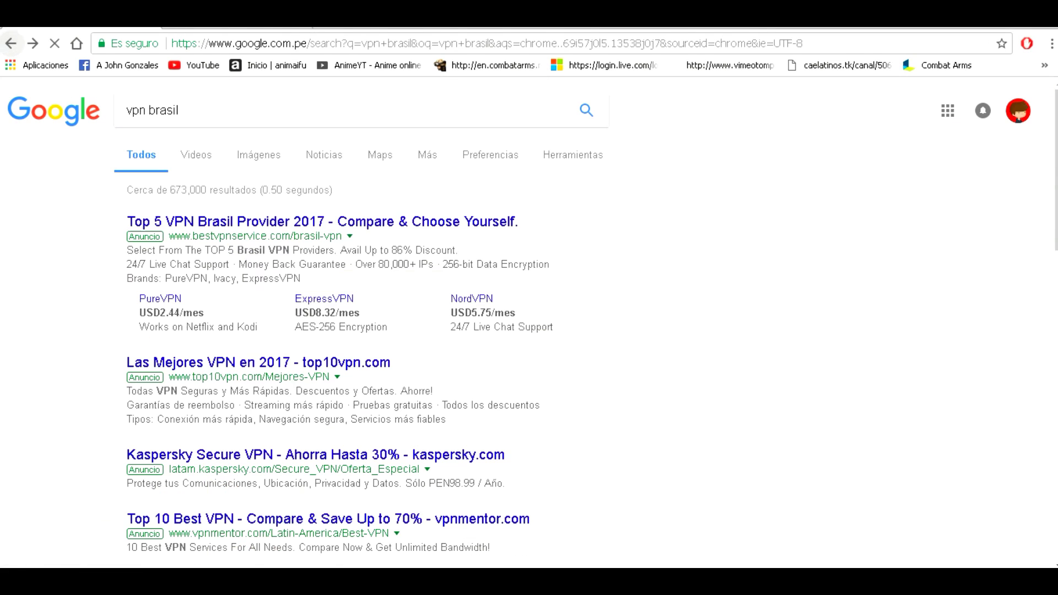
{"action": "left_click", "coordinate": [259, 363]}
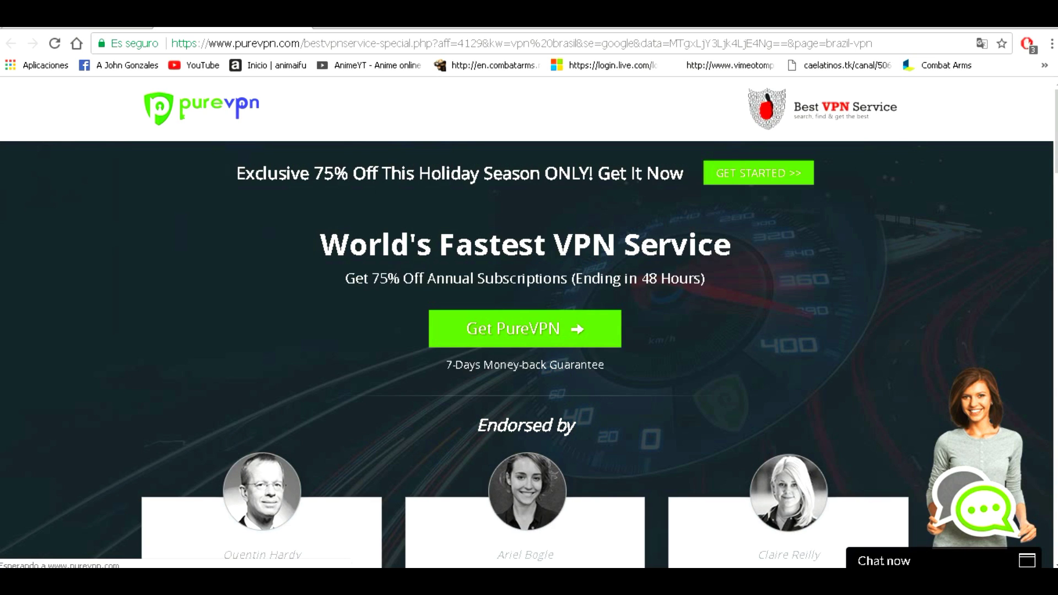
- Examine the PureVPN offer page, including its money-back guarantee and the 1-month, 2-year and 6-month plan prices
{"action": "left_click_drag", "start_coordinate": [446, 365], "coordinate": [546, 365]}
{"action": "scroll", "coordinate": [546, 365], "scroll_direction": "down", "scroll_amount": 11}
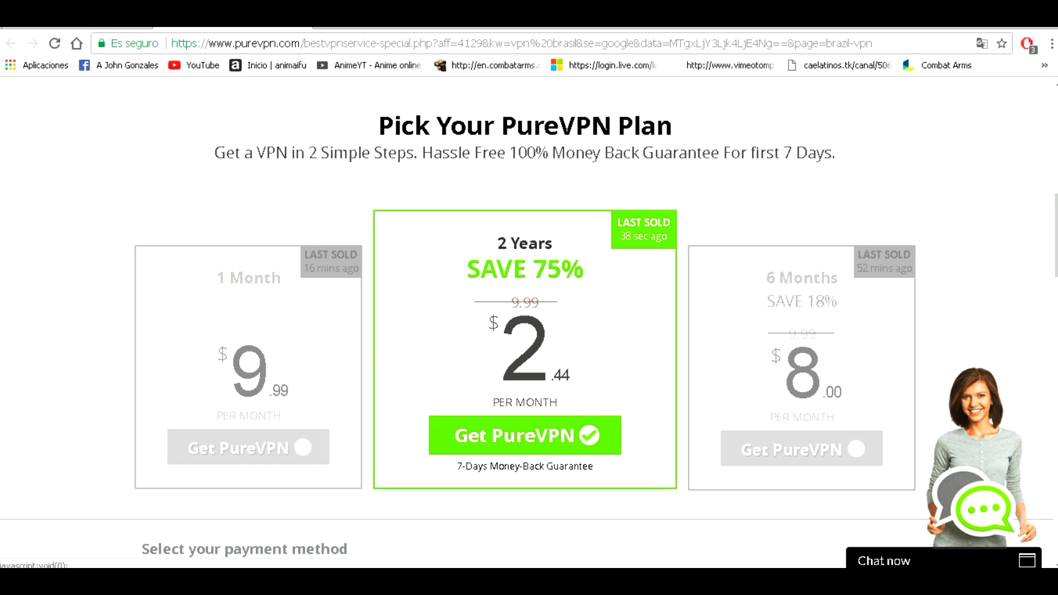
{"action": "scroll", "coordinate": [526, 322], "scroll_direction": "up", "scroll_amount": 9}
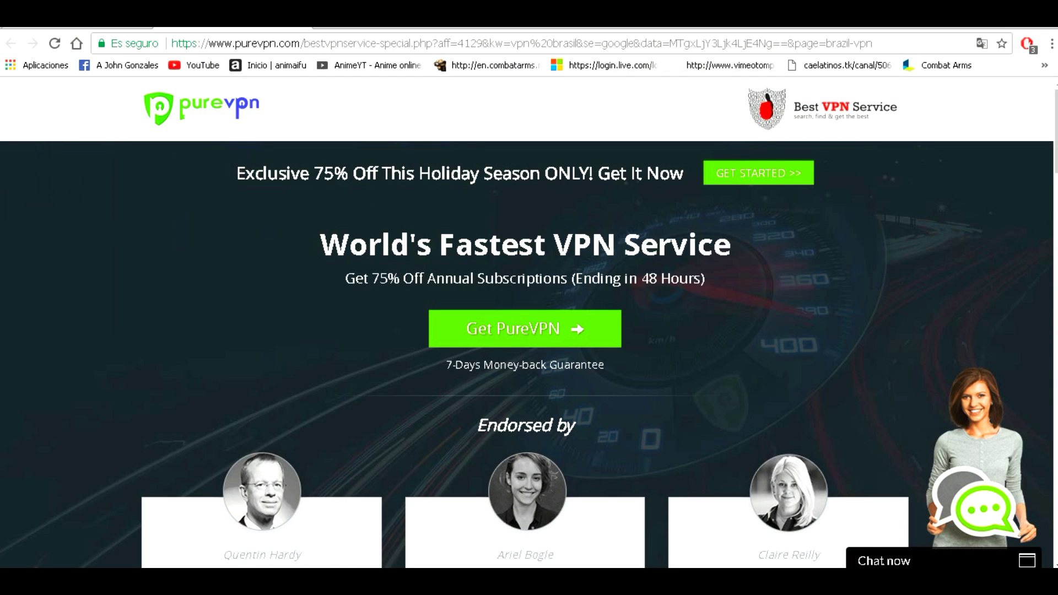